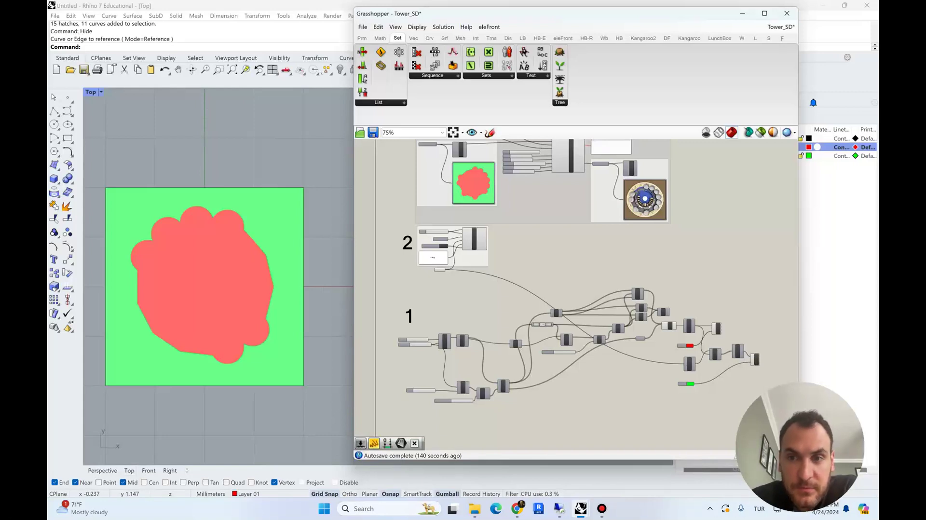
Examine the image-generation section's inputs and output image, and the export and geometry sections that feed it
right_drag(549, 182, 569, 294)
scroll(571, 240, up, 2)
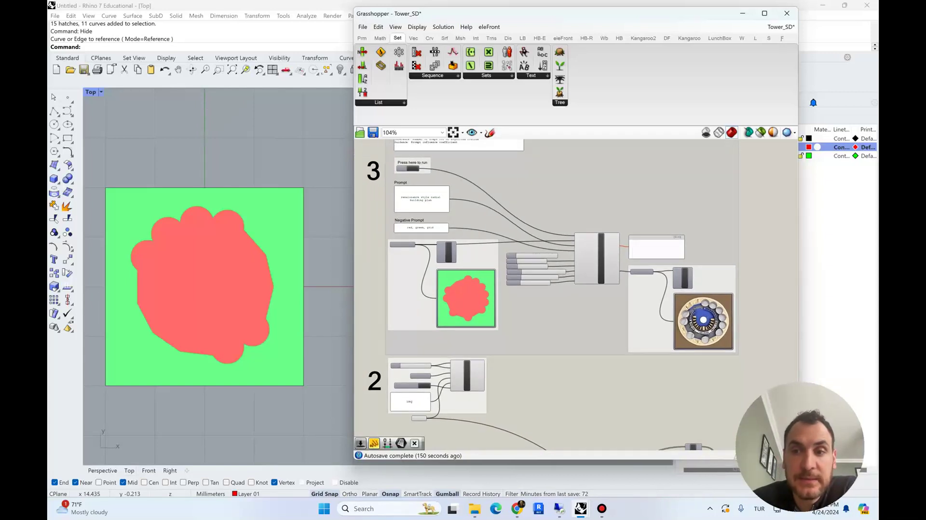
right_drag(569, 294, 544, 298)
scroll(389, 193, up, 2)
right_drag(791, 376, 643, 316)
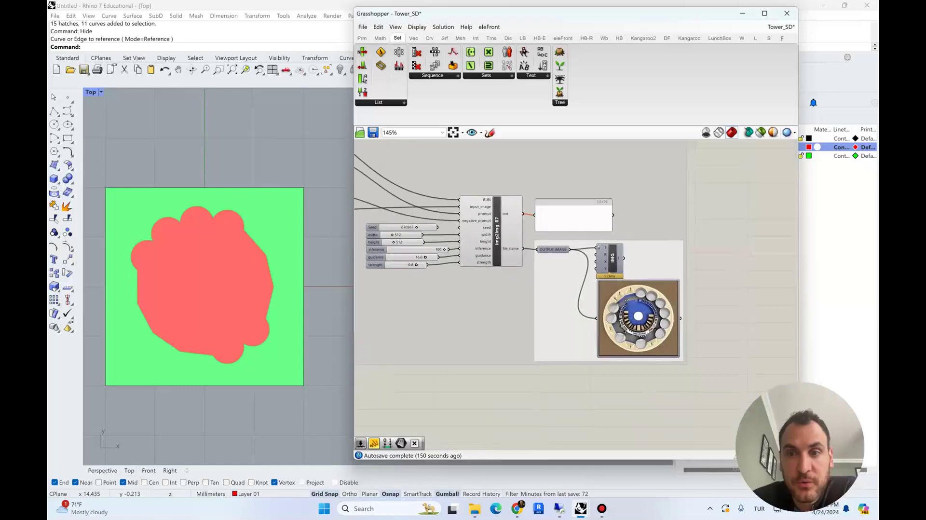
scroll(654, 318, up, 2)
scroll(659, 313, up, 3)
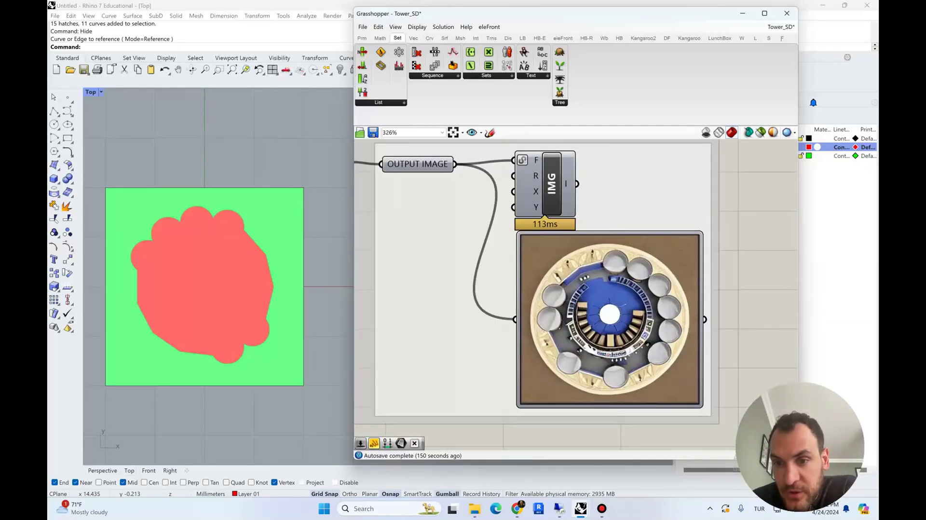
scroll(600, 332, down, 2)
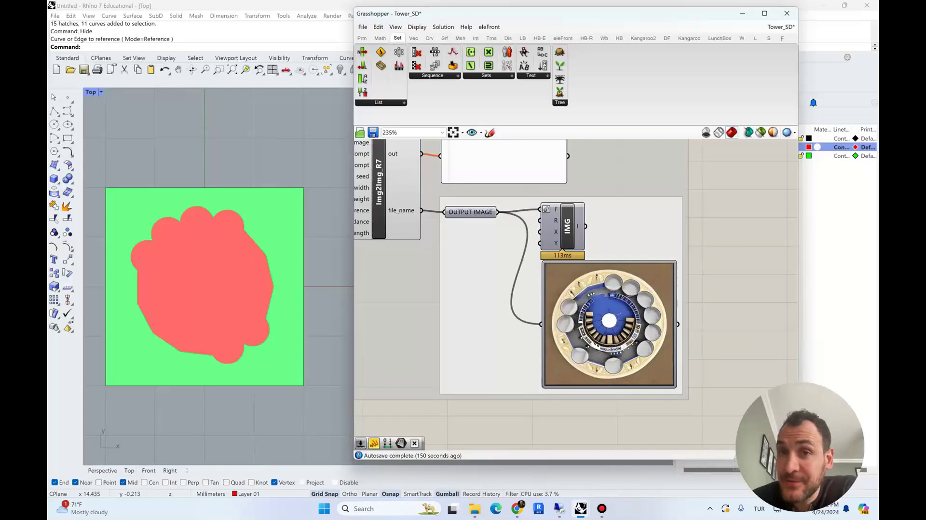
scroll(601, 333, down, 5)
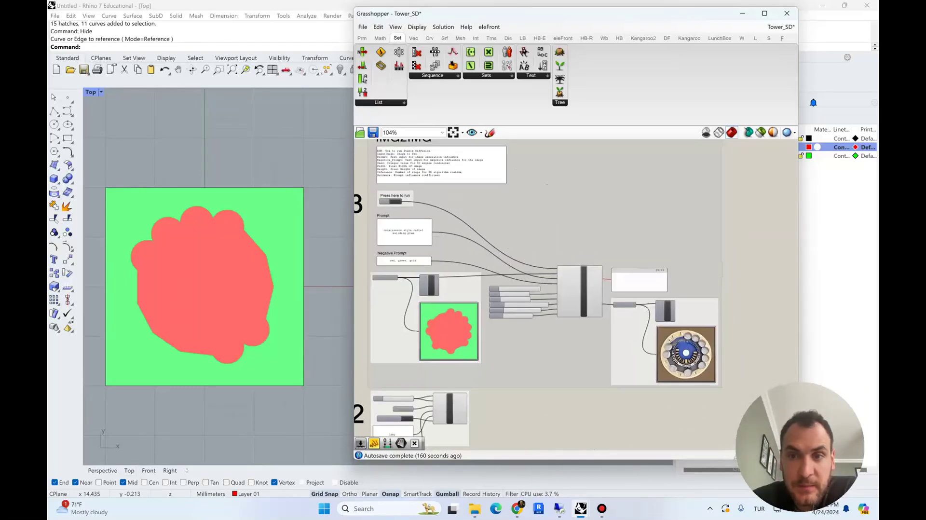
right_drag(636, 376, 639, 140)
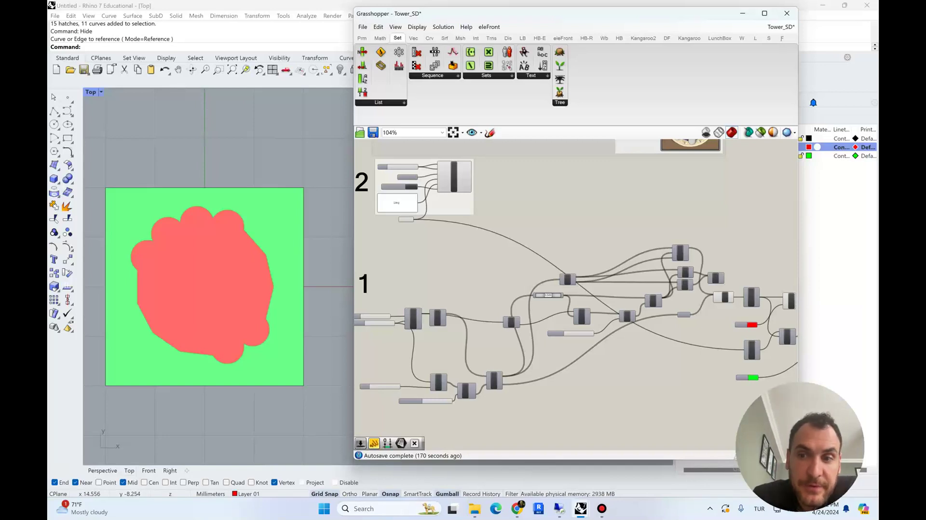
right_drag(641, 357, 645, 331)
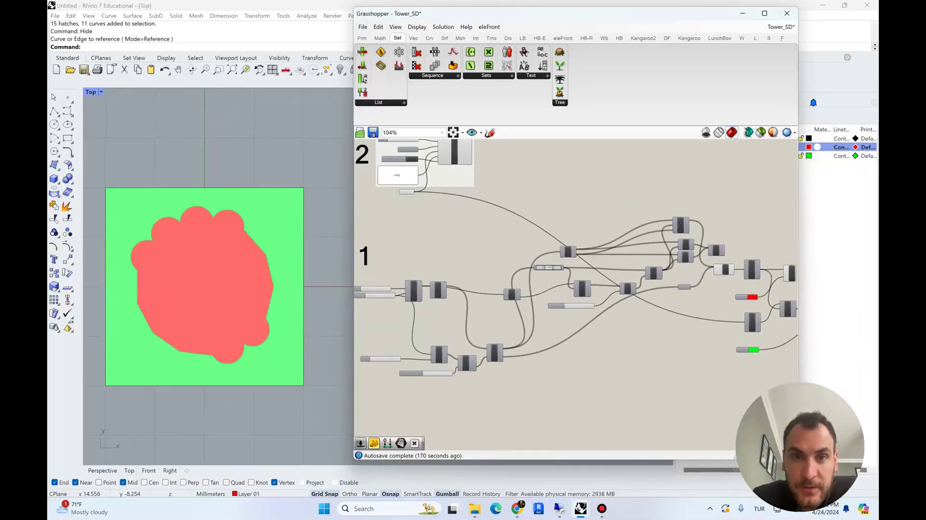
Set the Seed slider of the Random component in section 1 to 27
right_drag(407, 364, 480, 358)
scroll(439, 351, up, 4)
drag(411, 226, 411, 226)
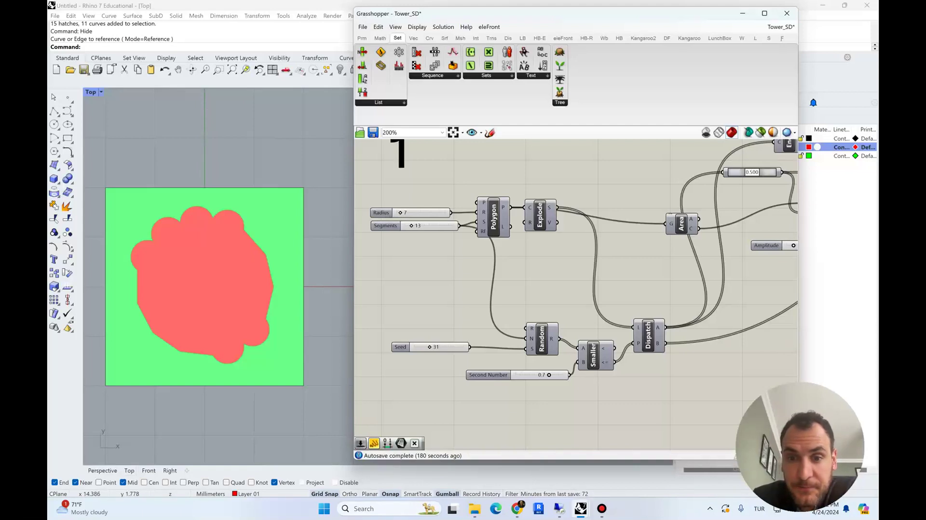
mouse_move(549, 374)
mouse_down()
mouse_move(529, 374)
mouse_move(549, 375)
mouse_up()
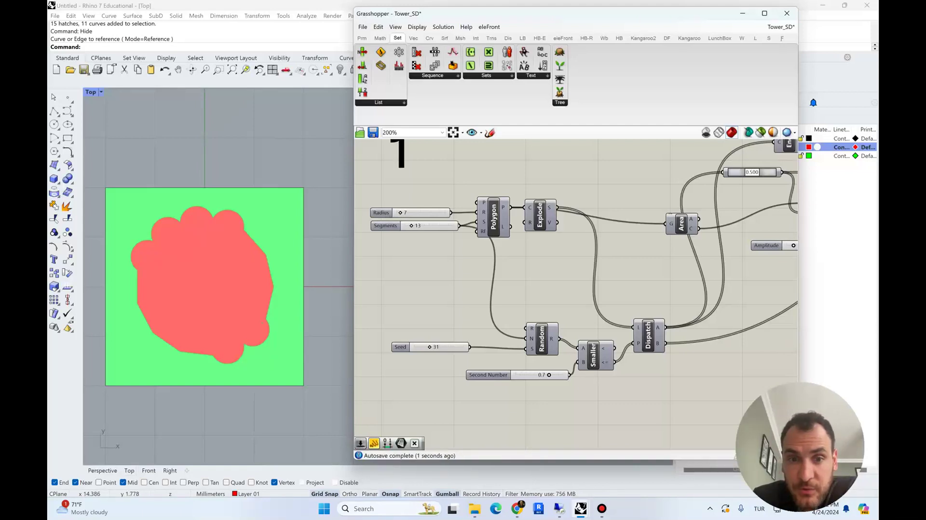
drag(430, 347, 427, 348)
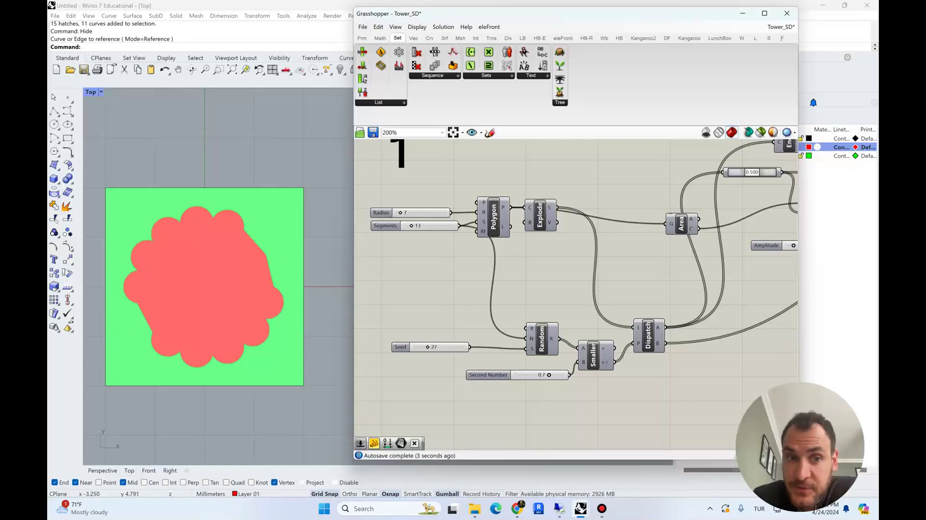
Delete all the components in section 1, from the Polygon to the coloured previews, keeping the section's number label
right_drag(554, 299, 552, 299)
scroll(392, 309, down, 4)
right_drag(772, 282, 565, 287)
scroll(623, 271, up, 3)
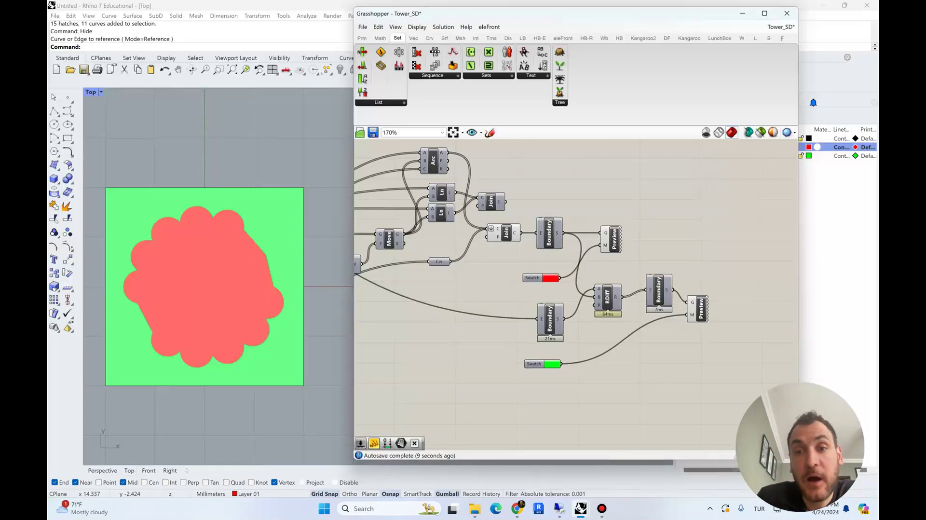
scroll(597, 258, down, 2)
right_drag(597, 257, 669, 328)
scroll(648, 280, down, 1)
scroll(716, 266, down, 1)
right_drag(648, 280, 697, 206)
drag(776, 343, 373, 176)
key(Delete)
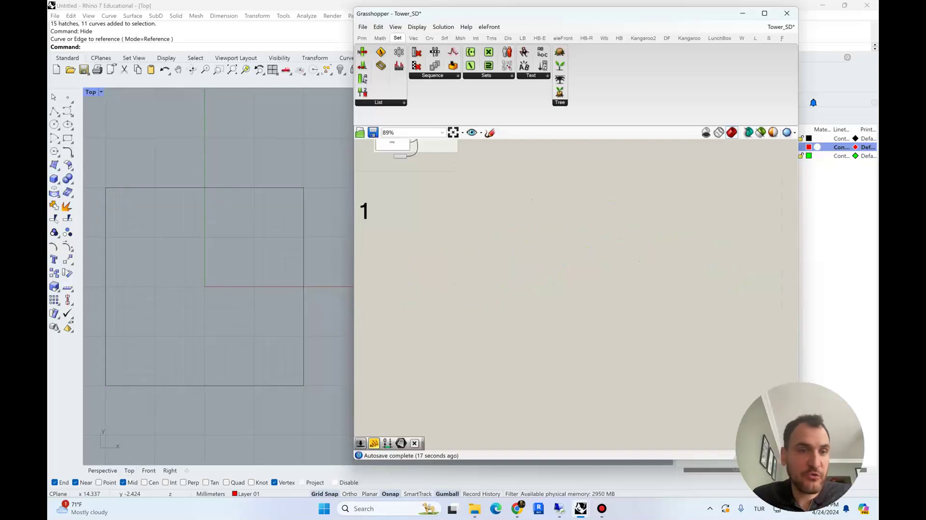
Add a Polygon component beside the section 1 label
right_drag(413, 149, 471, 172)
right_drag(486, 246, 544, 288)
scroll(526, 291, up, 3)
double_click(485, 295)
text(polygon)
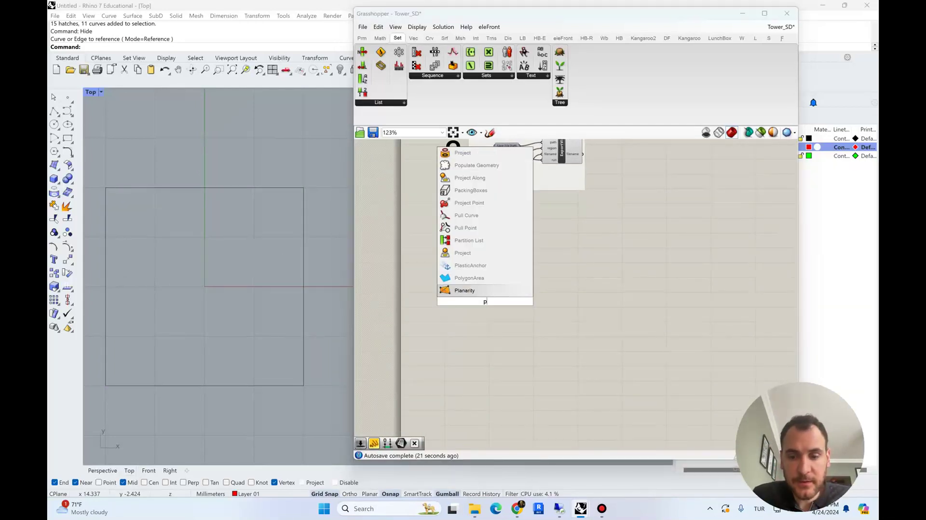
click(478, 291)
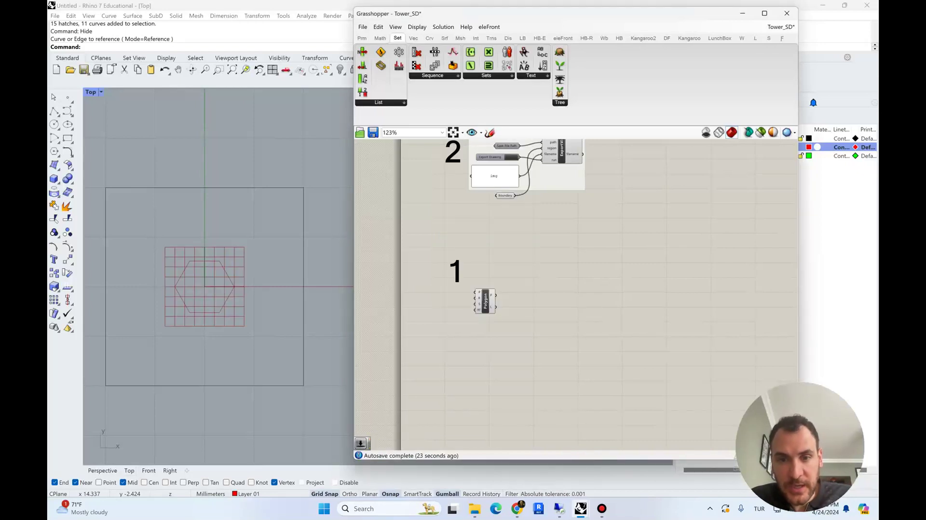
drag(478, 294, 533, 283)
scroll(534, 284, up, 1)
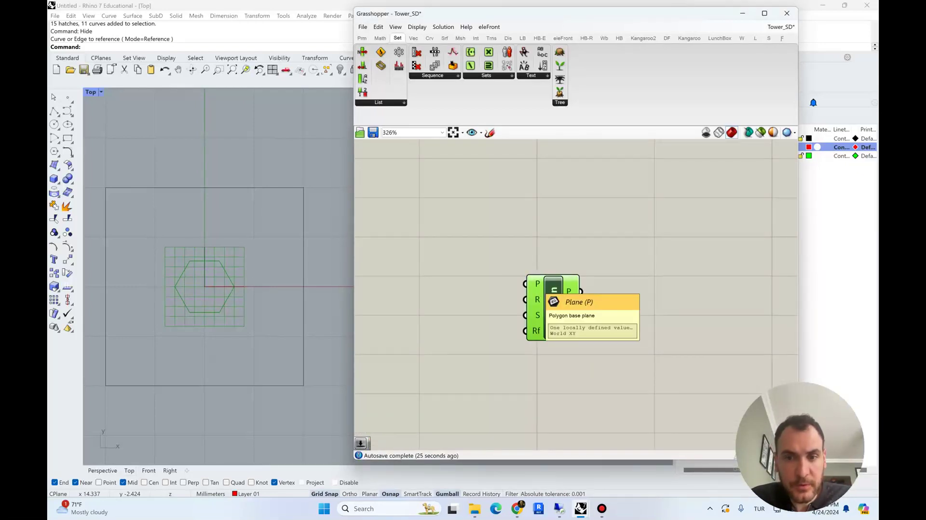
scroll(484, 290, up, 5)
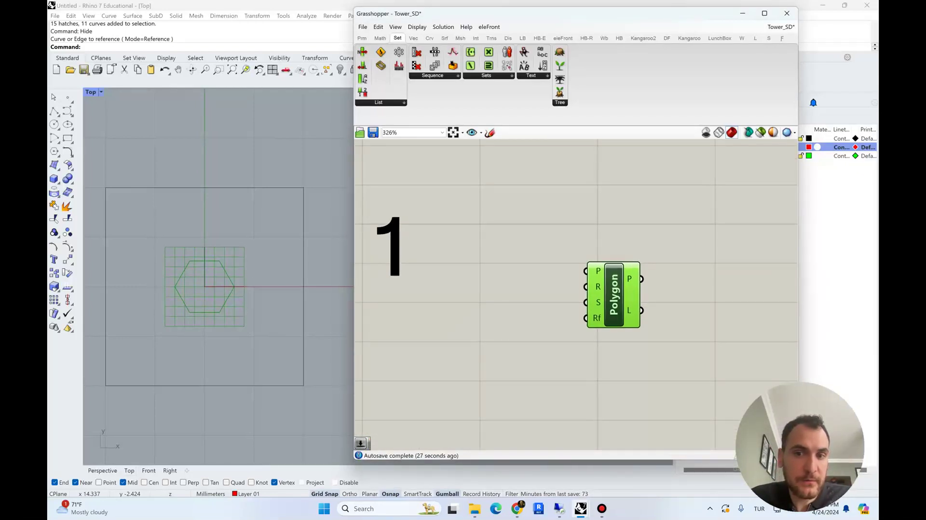
Add a number slider with the value 24 and connect it to the Polygon's Segments input
click(462, 302)
double_click(462, 301)
text(24)
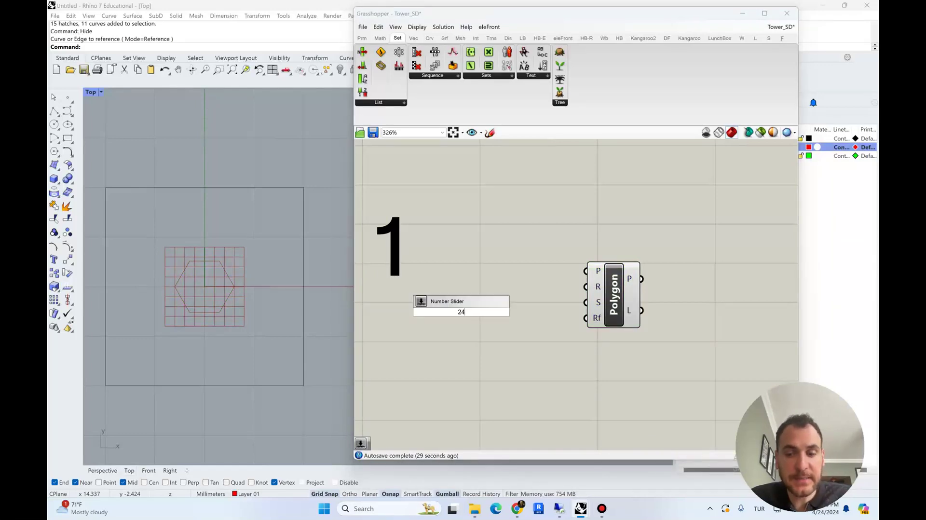
key(Return)
drag(525, 312, 585, 302)
drag(424, 312, 445, 307)
drag(613, 295, 616, 300)
Create a number slider from the value 10, connect it to the Polygon's Radius input and set it to 6
click(481, 279)
double_click(482, 279)
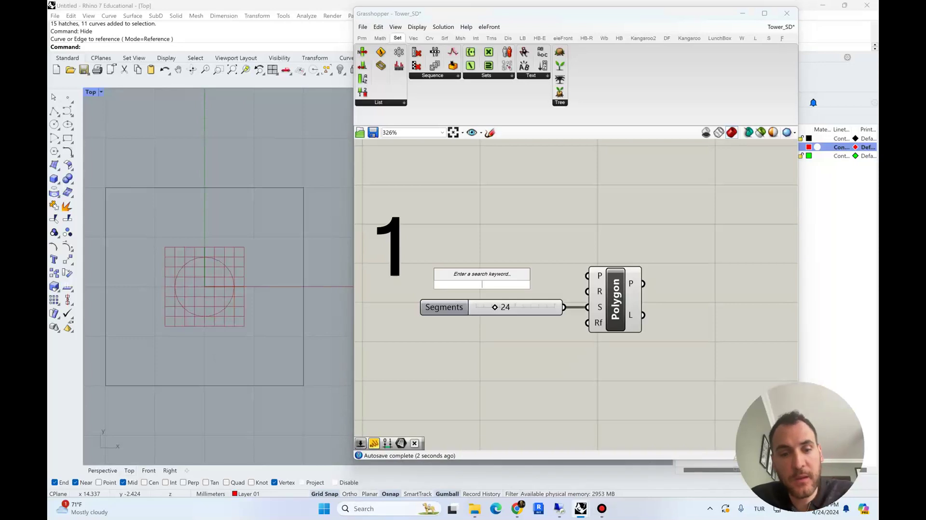
text(10)
key(Return)
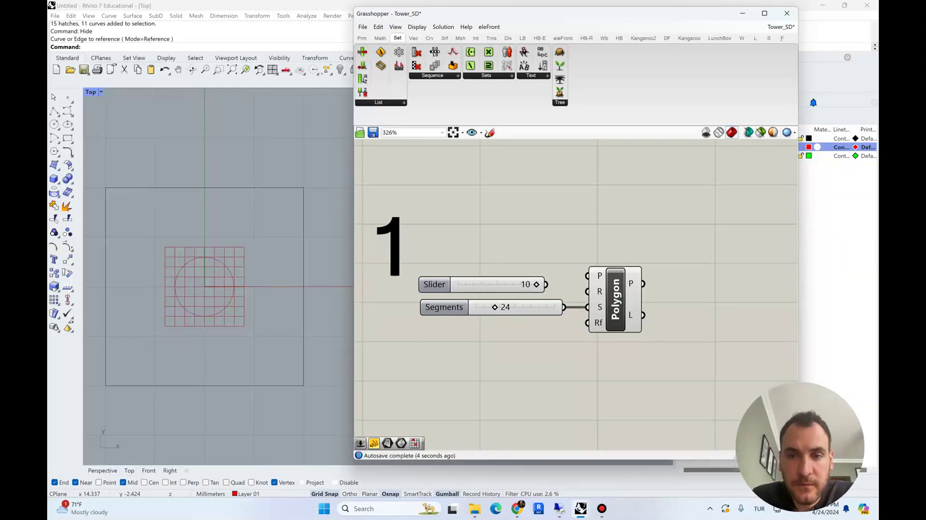
drag(549, 284, 615, 293)
drag(540, 284, 510, 284)
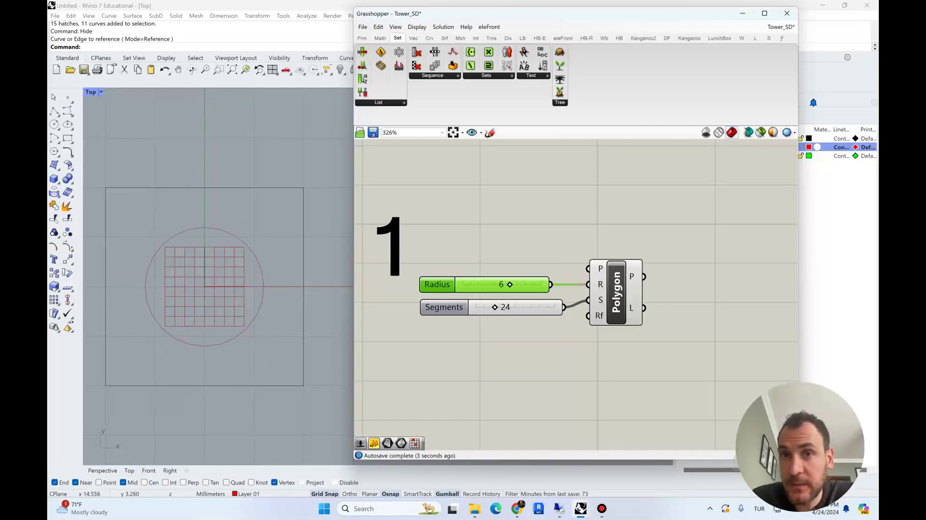
right_drag(530, 337, 486, 275)
drag(572, 230, 577, 237)
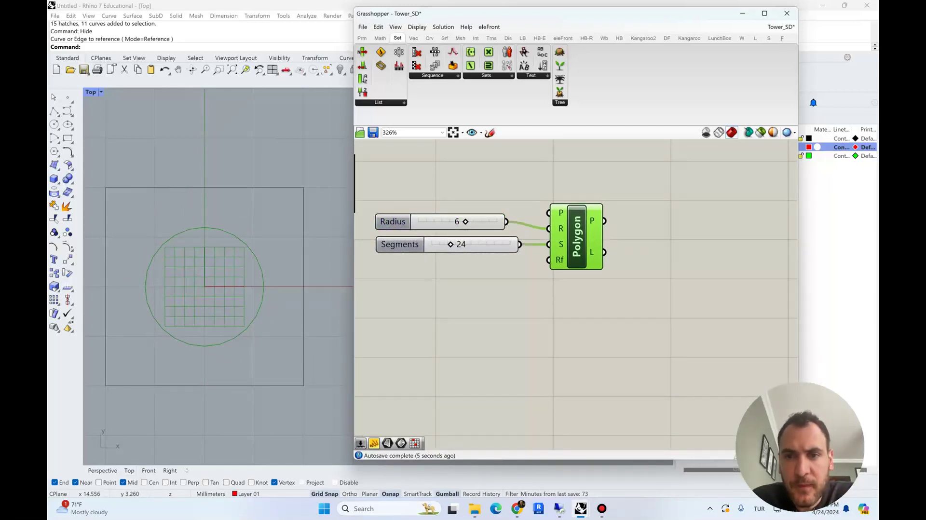
click(569, 294)
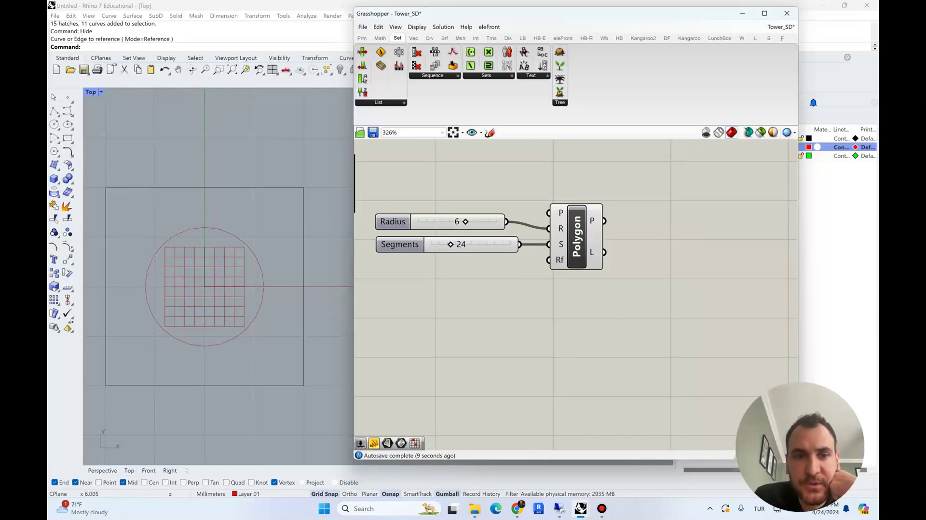
Add an Explode component and connect the Polygon's curve output to its curve input
scroll(175, 283, up, 5)
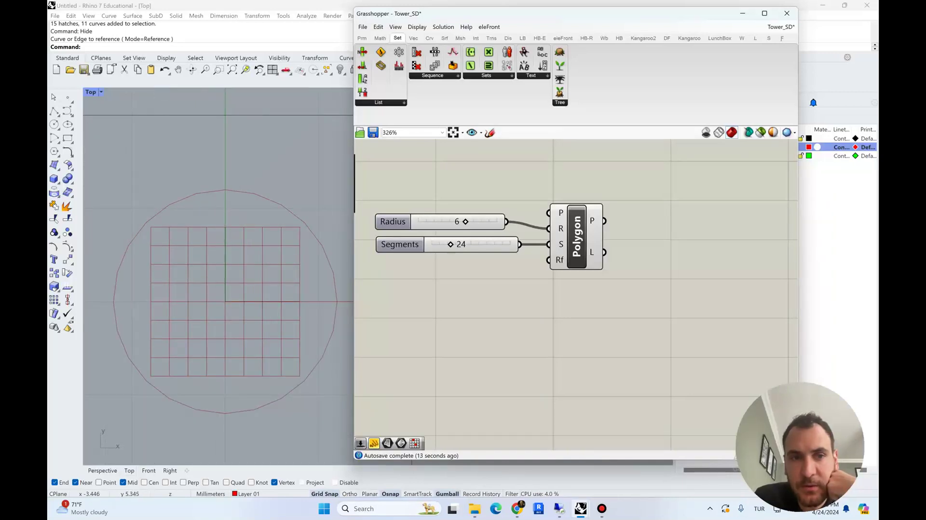
right_drag(627, 290, 596, 288)
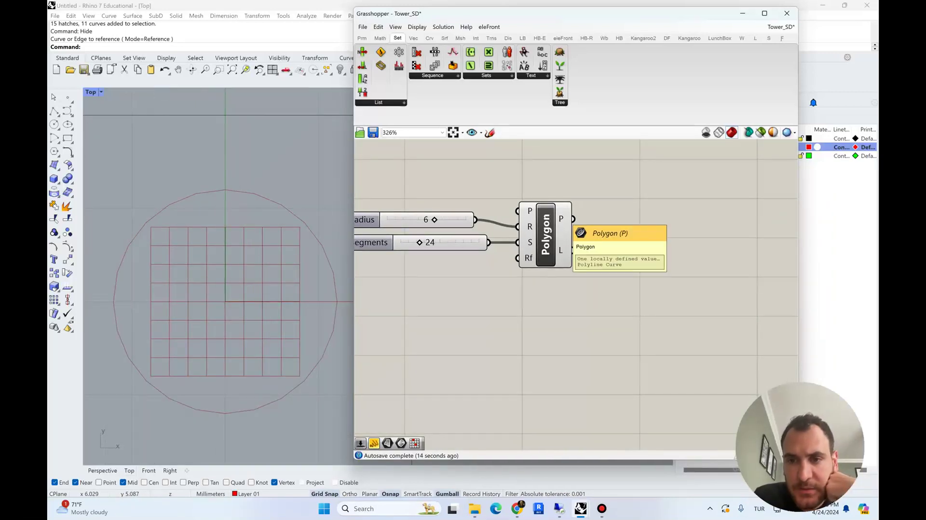
double_click(638, 238)
text(exploed)
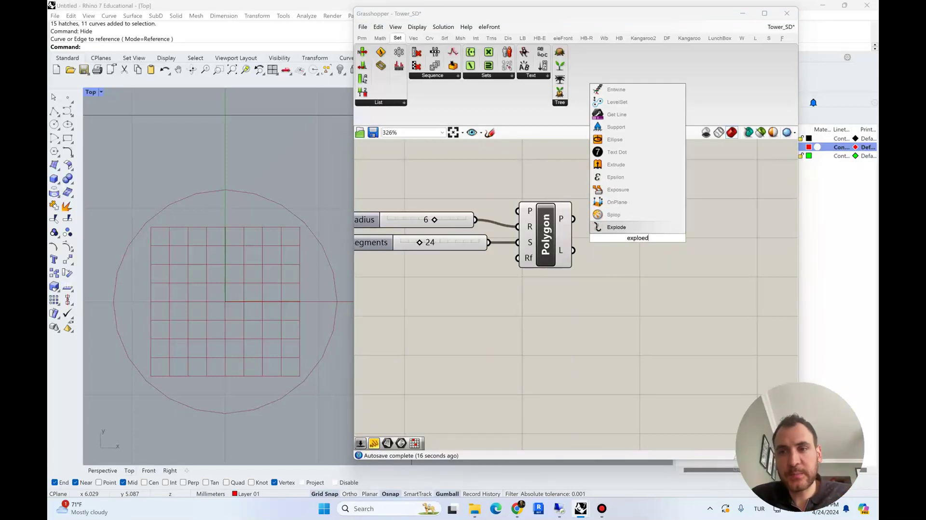
key(Return)
drag(573, 218, 607, 218)
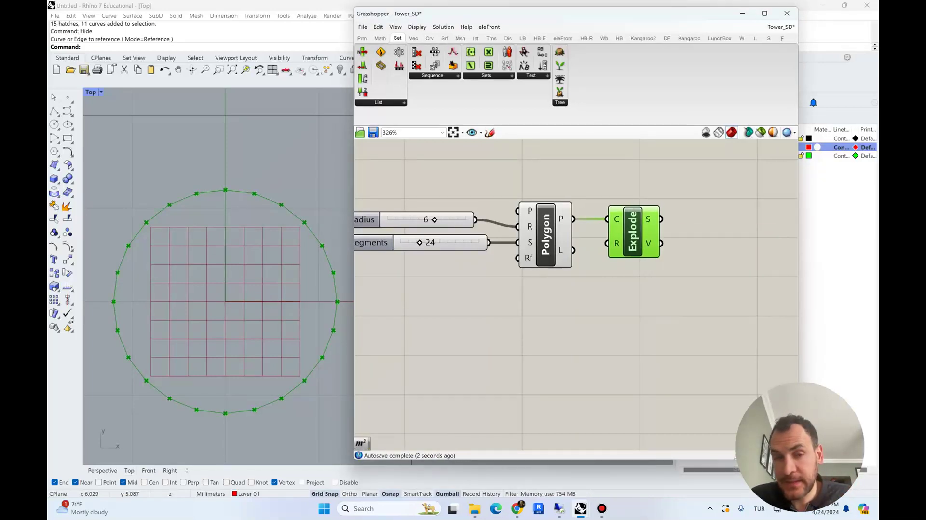
Add a Point On Curve component fed by the exploded segments and set its parameter to 1/2 (mid)
right_drag(706, 237, 592, 232)
double_click(592, 233)
text(point on curve)
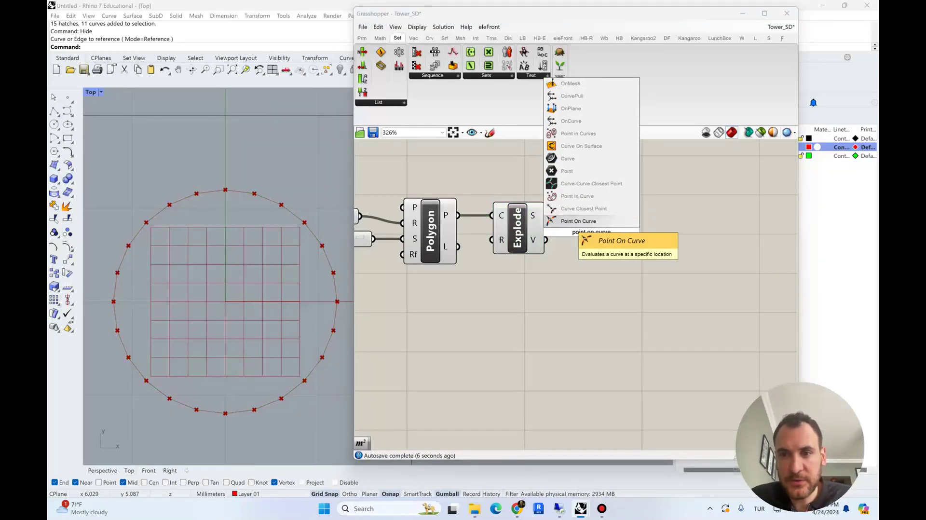
click(578, 221)
drag(569, 232, 615, 216)
right_click(625, 215)
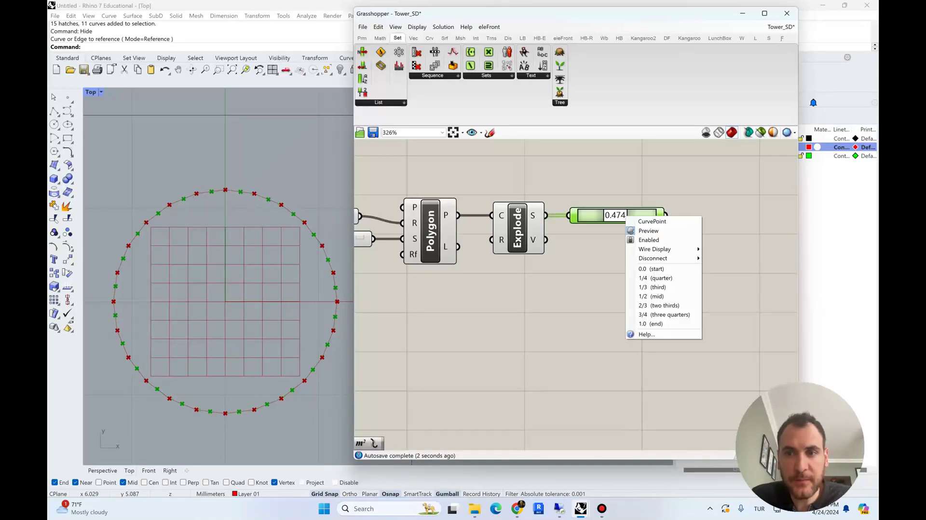
click(651, 296)
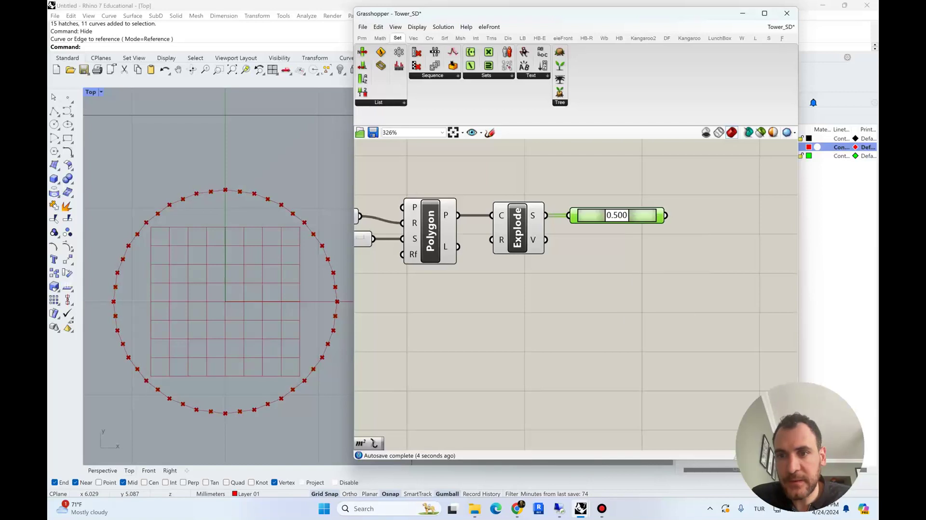
click(621, 280)
Add an Area component below Explode and connect the Polygon's curve output to its geometry input
scroll(554, 234, down, 1)
right_drag(555, 234, 485, 226)
right_drag(451, 266, 543, 262)
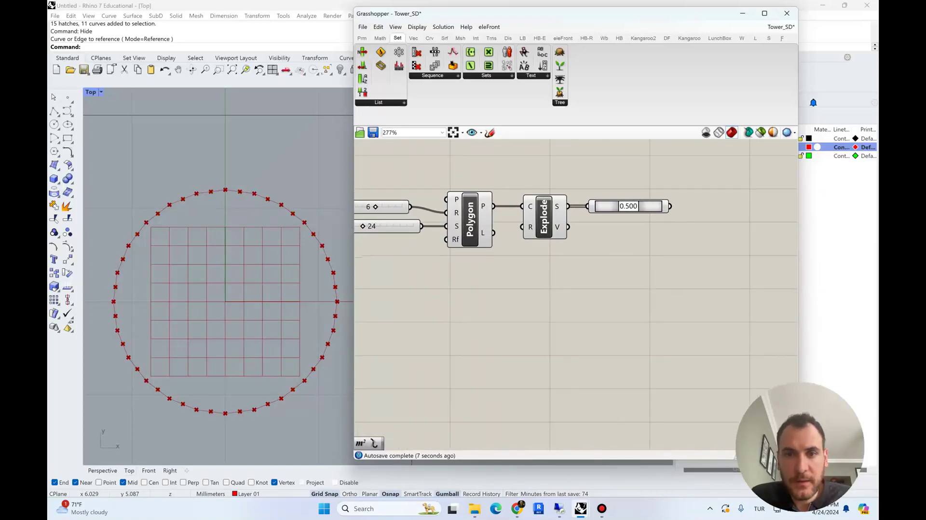
double_click(543, 262)
text(area)
click(537, 252)
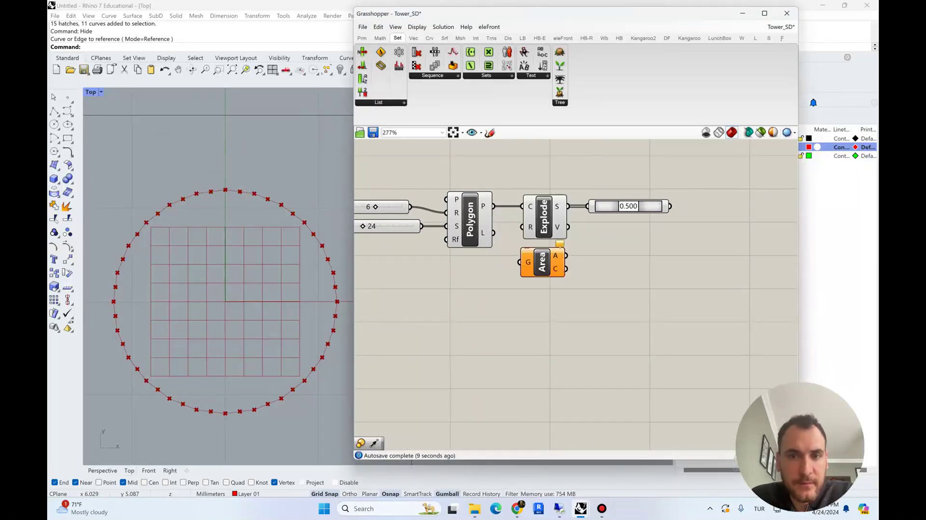
drag(493, 207, 520, 263)
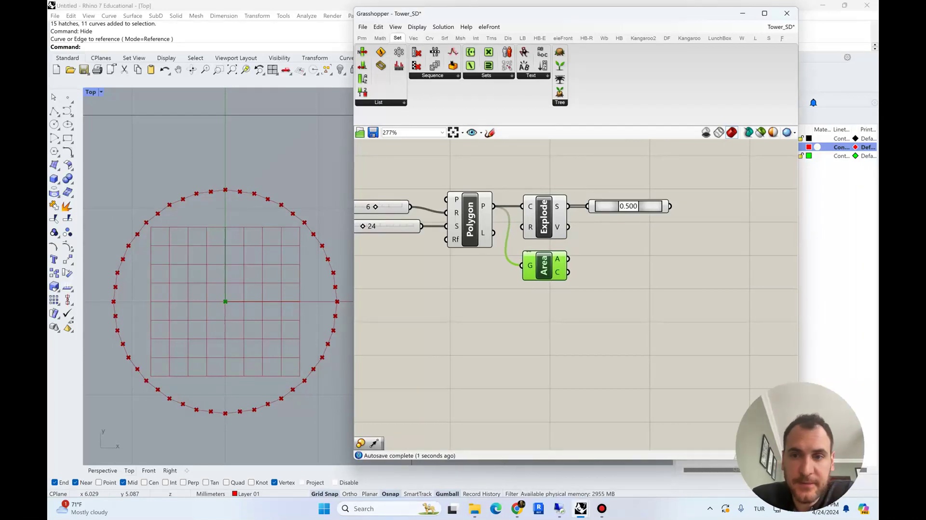
double_click(693, 262)
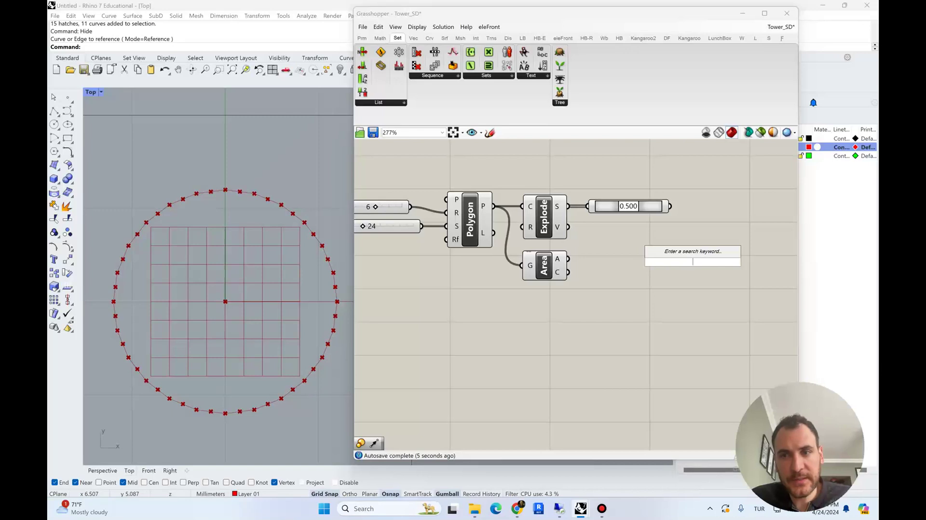
click(628, 207)
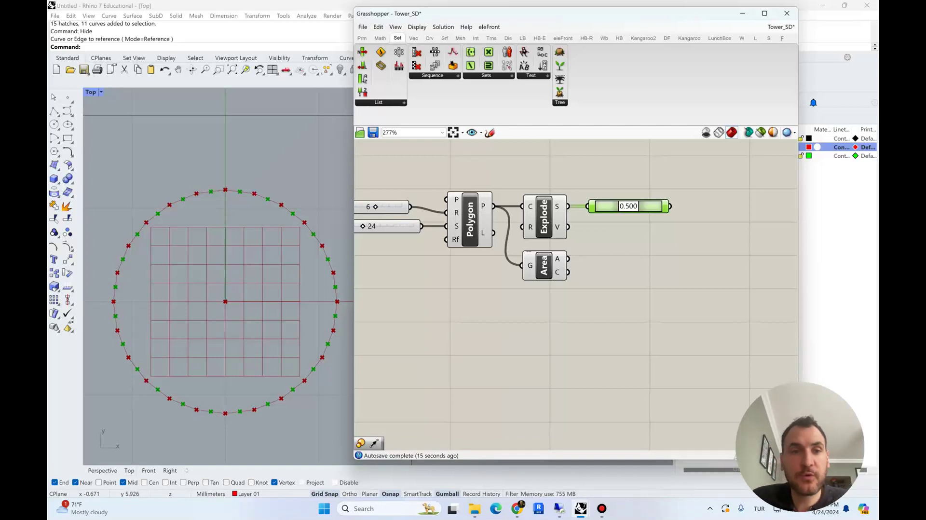
right_drag(613, 322, 578, 321)
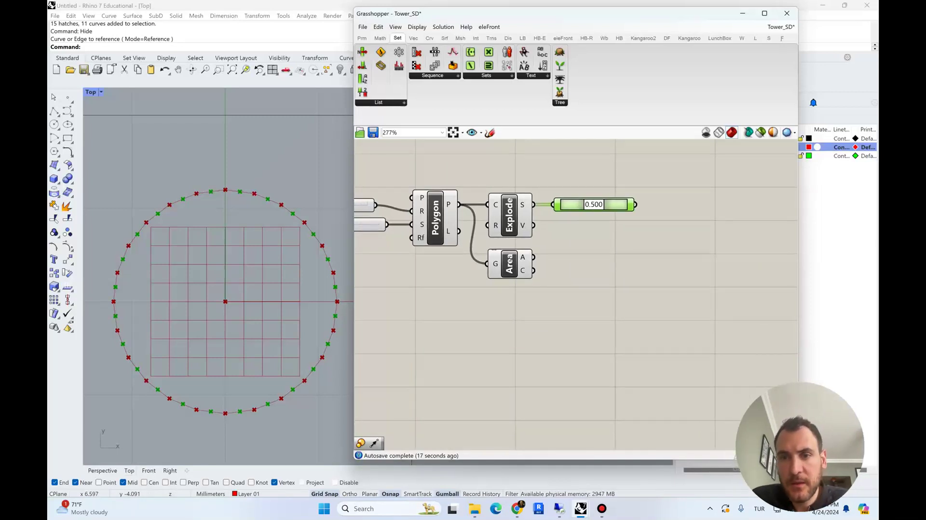
Add a Vector 2Pt component, connecting the Area centroid to input A and the segment midpoints to input B
double_click(681, 249)
text(vector)
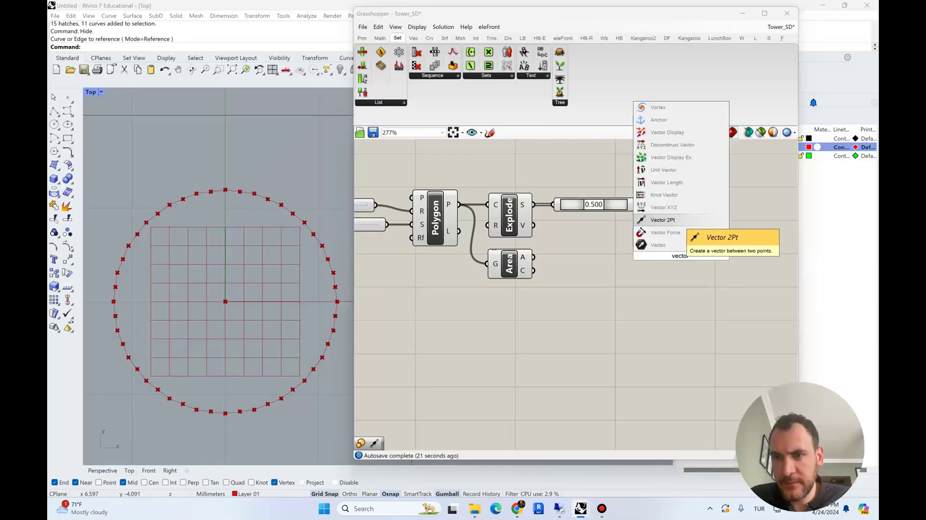
click(671, 221)
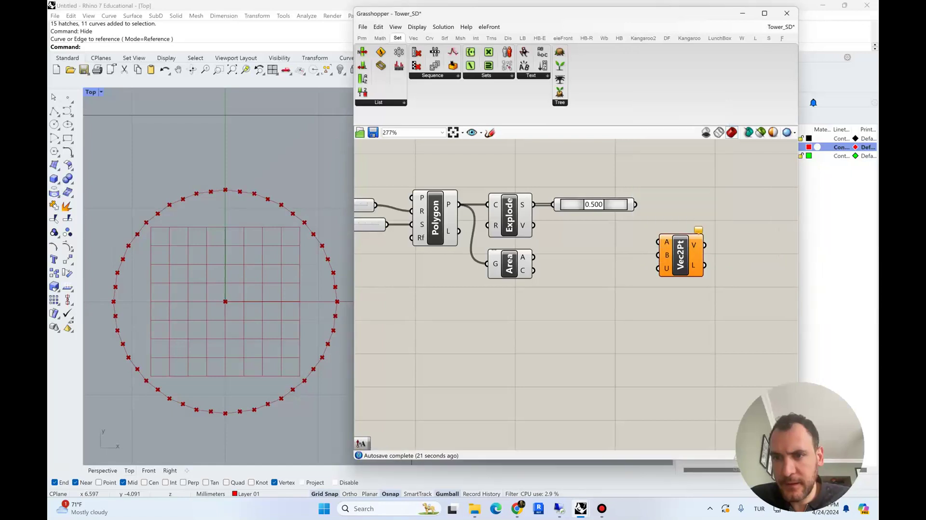
drag(681, 256, 707, 237)
drag(543, 268, 683, 223)
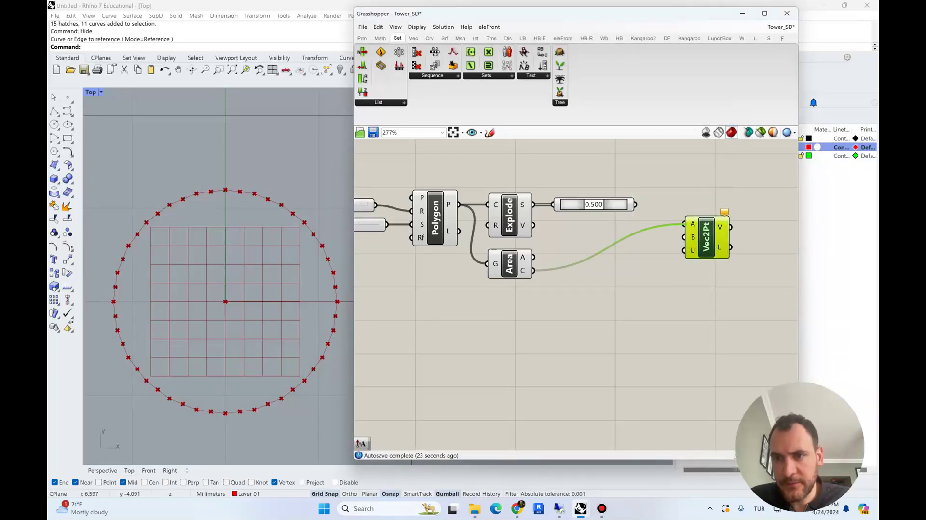
drag(635, 205, 688, 218)
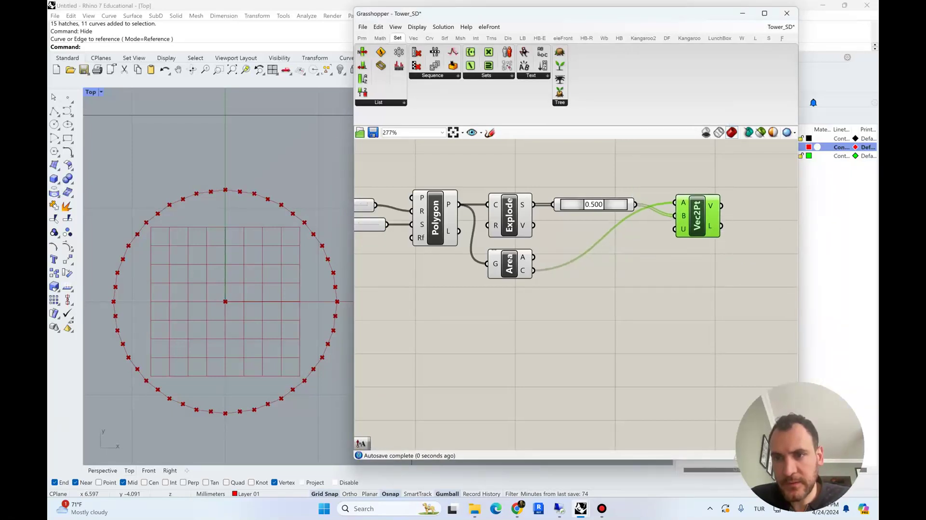
Add an Amplitude component after Vector 2Pt and connect the vector output to its vector input
right_drag(684, 217, 609, 221)
double_click(698, 207)
text(vector ampl)
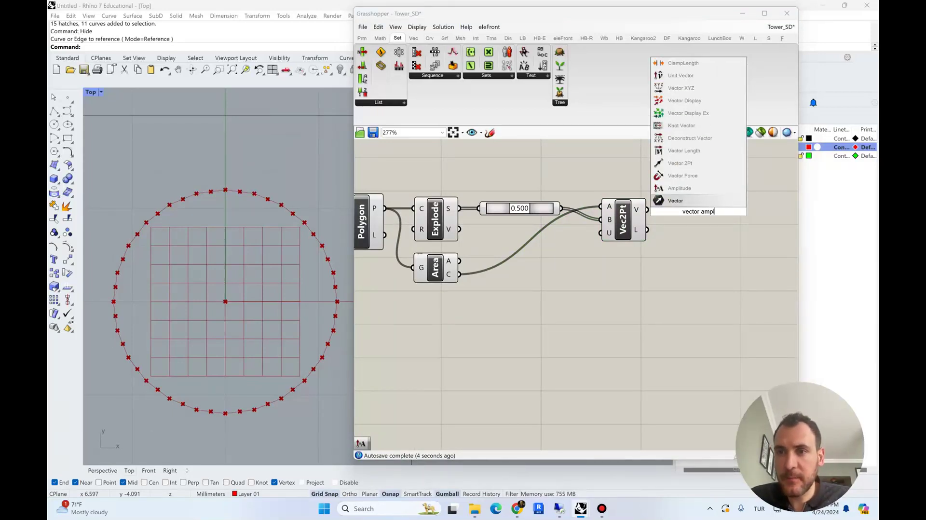
click(679, 188)
drag(646, 209, 714, 217)
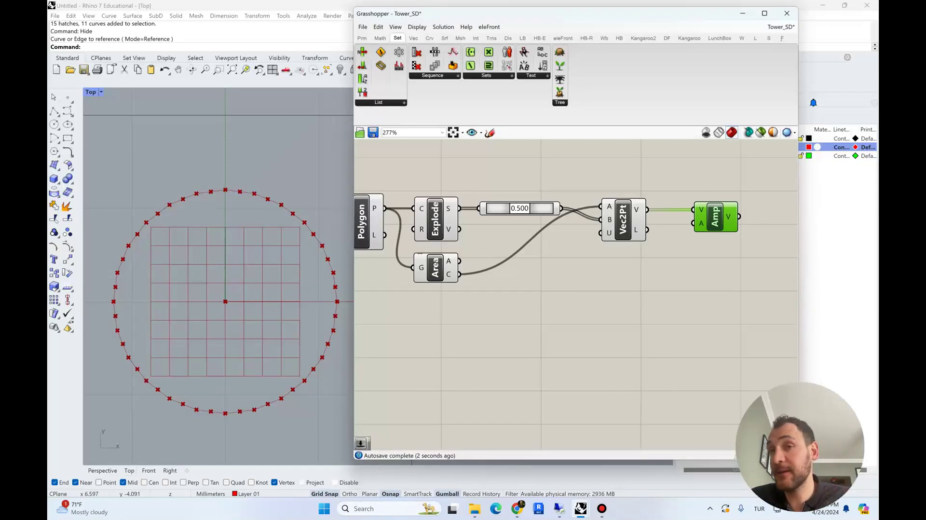
Create a number slider with the value 2.5 and connect it to the Amplitude component's A input
double_click(628, 278)
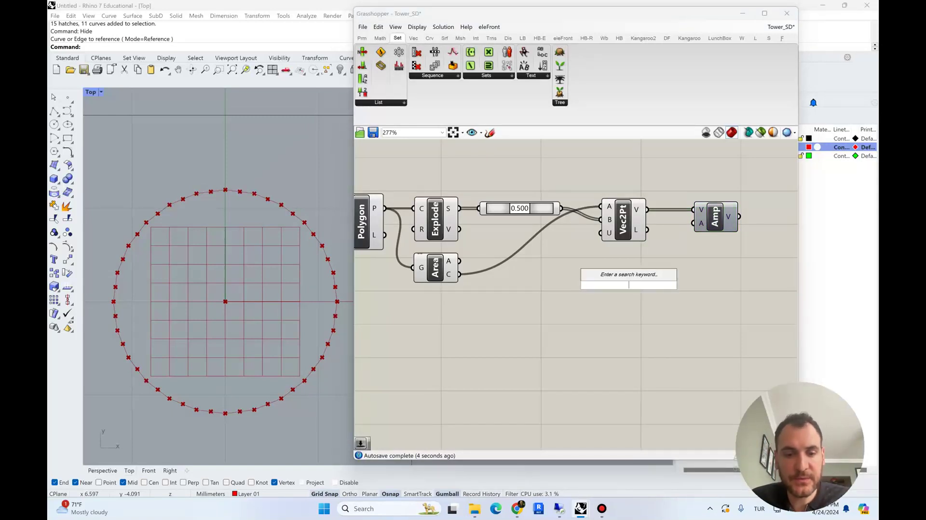
text(2.5)
key(Return)
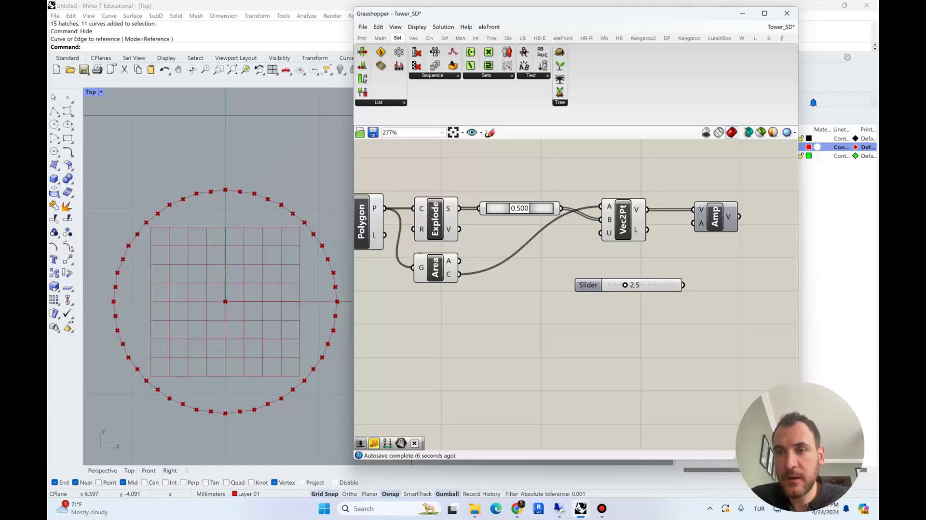
drag(683, 285, 694, 223)
drag(588, 285, 540, 258)
Add a Move component, feeding the segment midpoints to its geometry input and the amplitude vectors to its motion input
right_drag(723, 260, 606, 293)
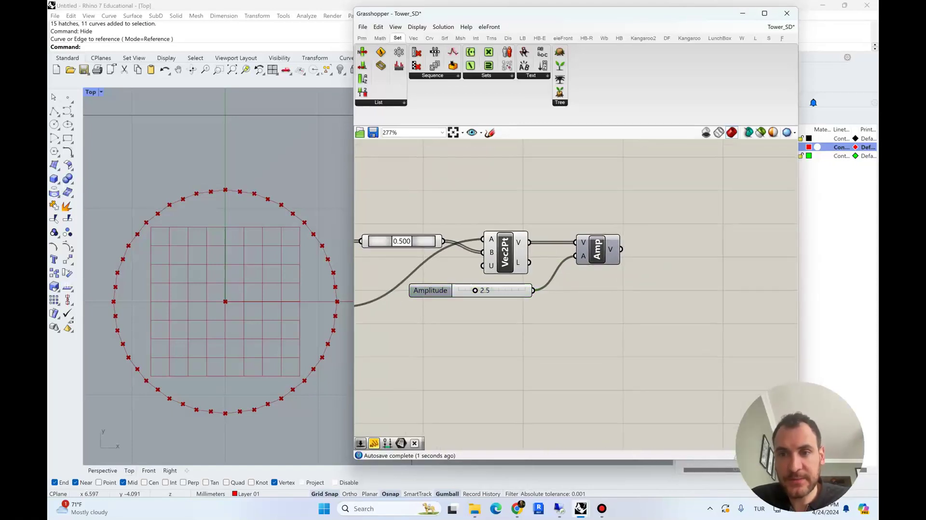
double_click(694, 241)
text(move)
key(Return)
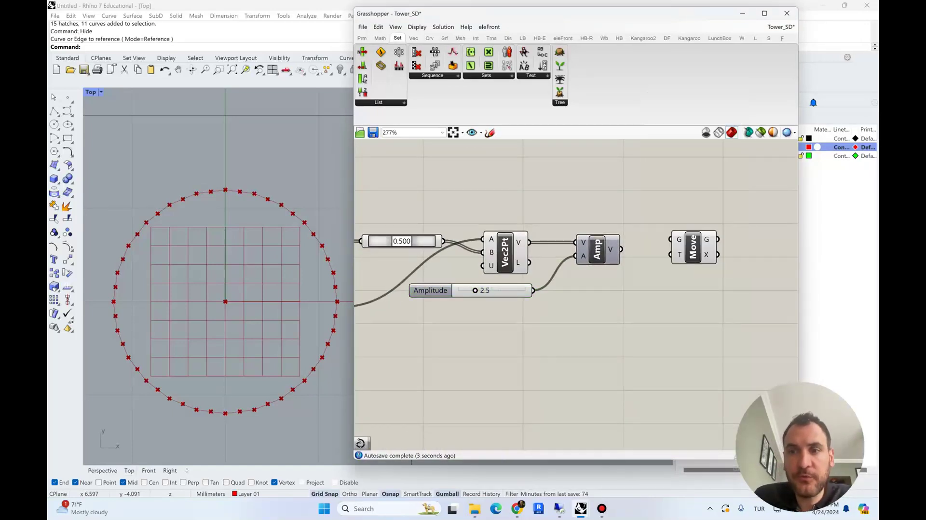
scroll(535, 227, down, 1)
right_drag(534, 217, 547, 214)
drag(471, 236, 674, 226)
drag(622, 244, 668, 226)
scroll(253, 196, down, 3)
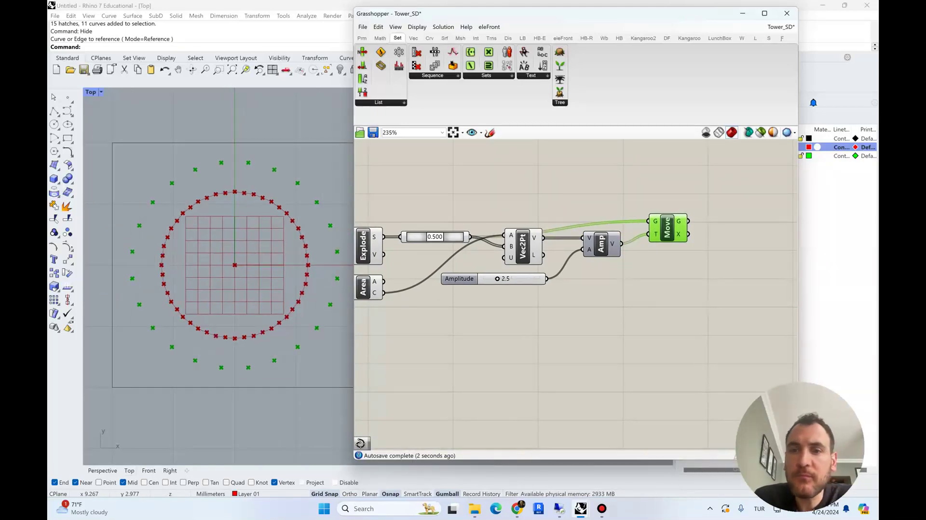
right_drag(626, 290, 560, 291)
drag(601, 229, 593, 227)
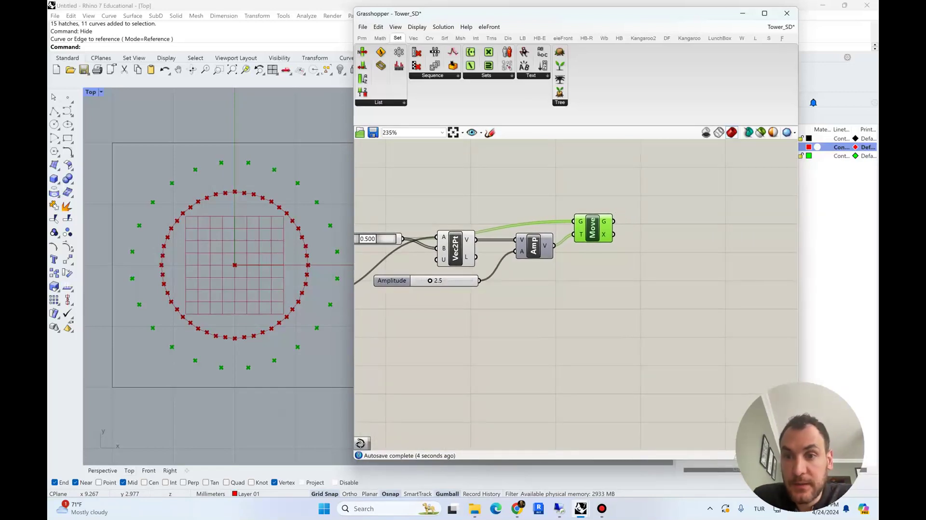
Add an End Points component above Move and connect the exploded segments to its curve input
right_drag(554, 337, 632, 360)
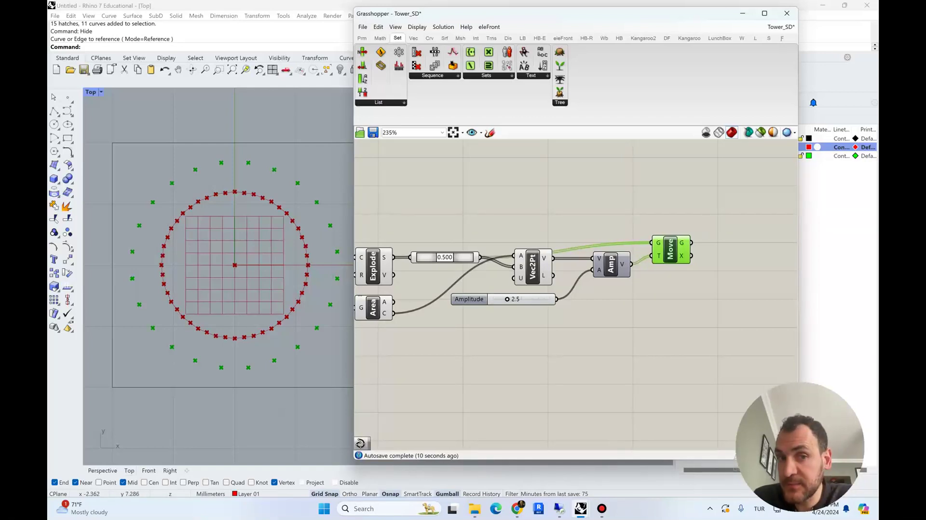
right_drag(535, 338, 554, 334)
click(392, 263)
double_click(448, 204)
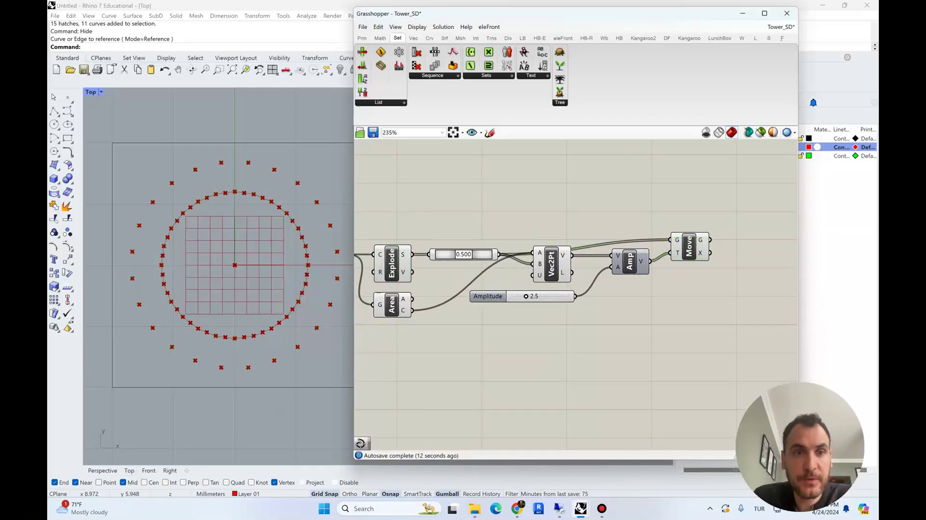
text(end)
key(Return)
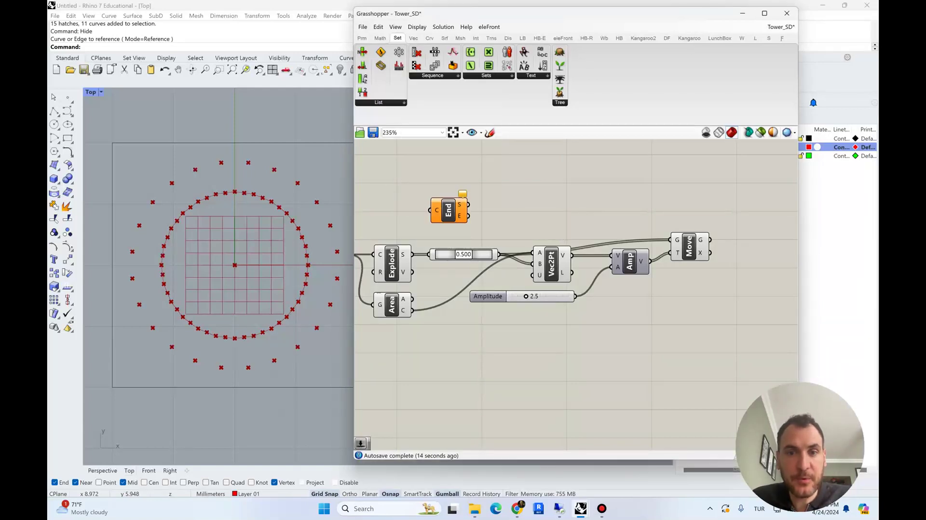
drag(412, 254, 692, 203)
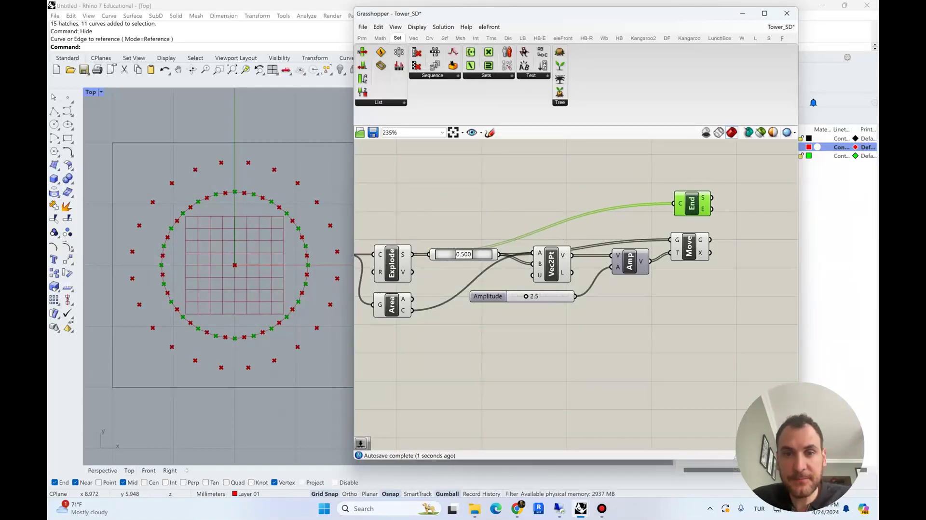
Add an Arc 3Pt component with the segment start points in A, the moved midpoints in B and the end points in C
right_drag(692, 227, 549, 234)
double_click(613, 218)
text(arc)
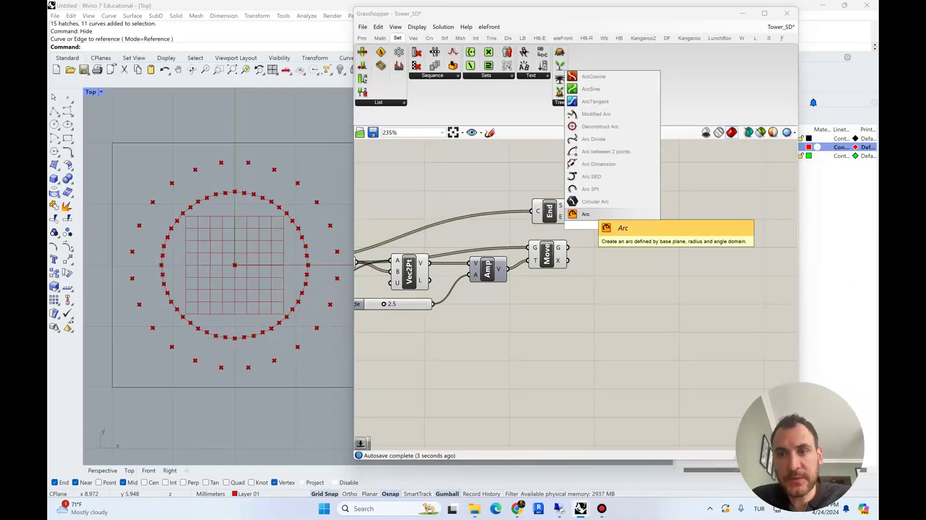
key(Return)
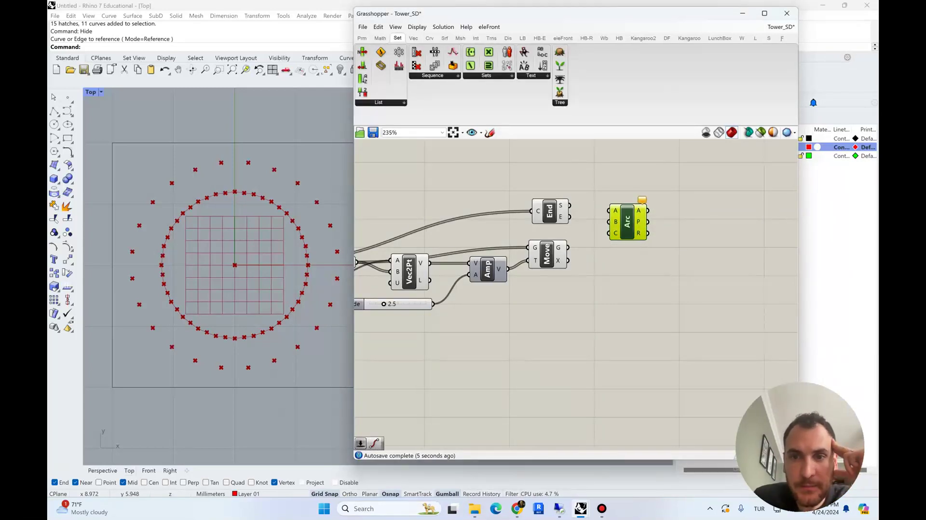
drag(569, 205, 608, 210)
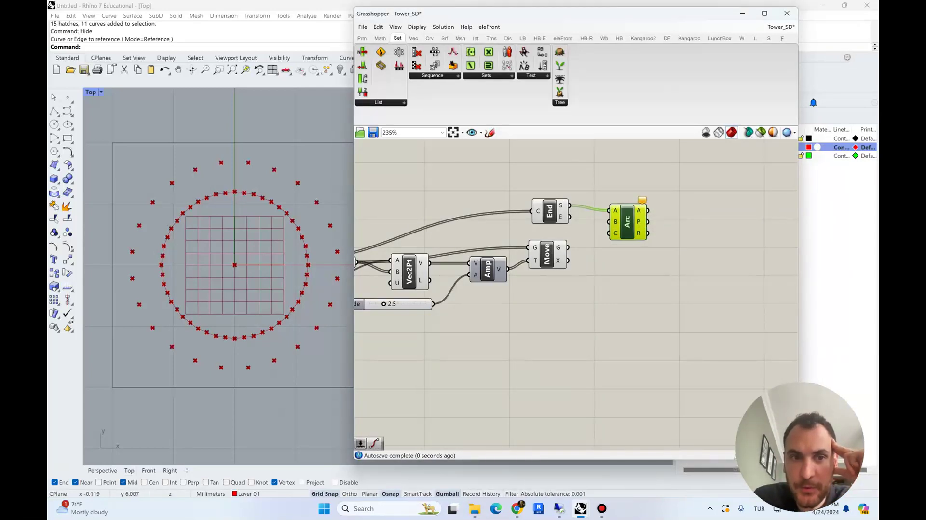
scroll(230, 193, up, 2)
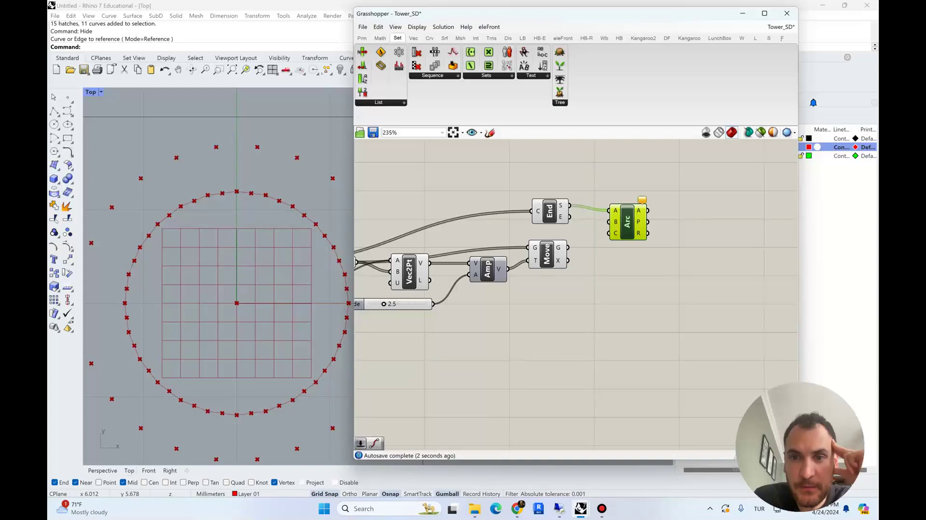
drag(568, 247, 608, 232)
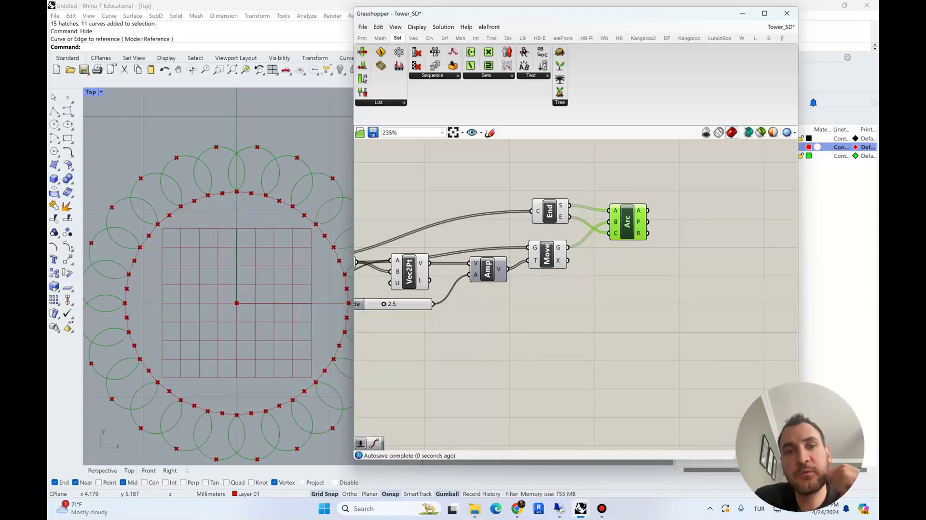
Set the Amplitude slider to 0.8
right_drag(530, 313, 622, 286)
drag(475, 276, 469, 276)
drag(464, 277, 466, 277)
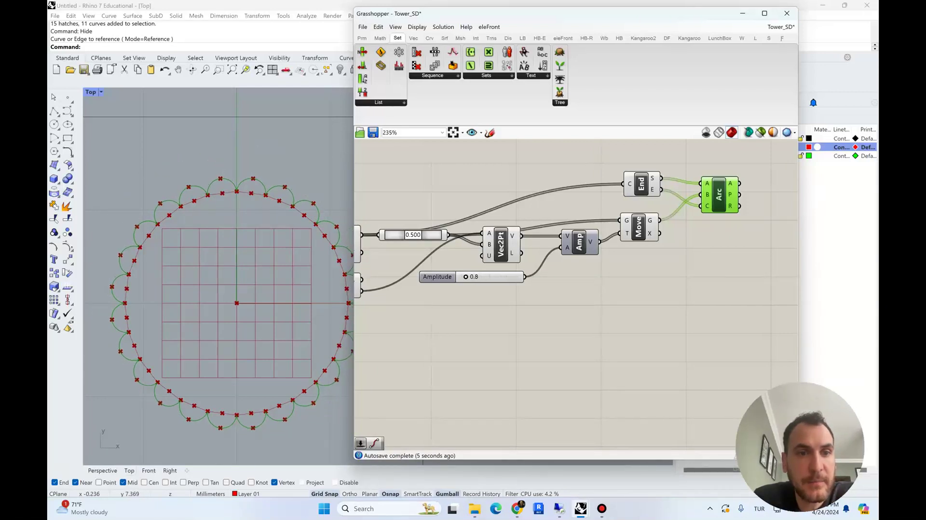
scroll(217, 188, up, 5)
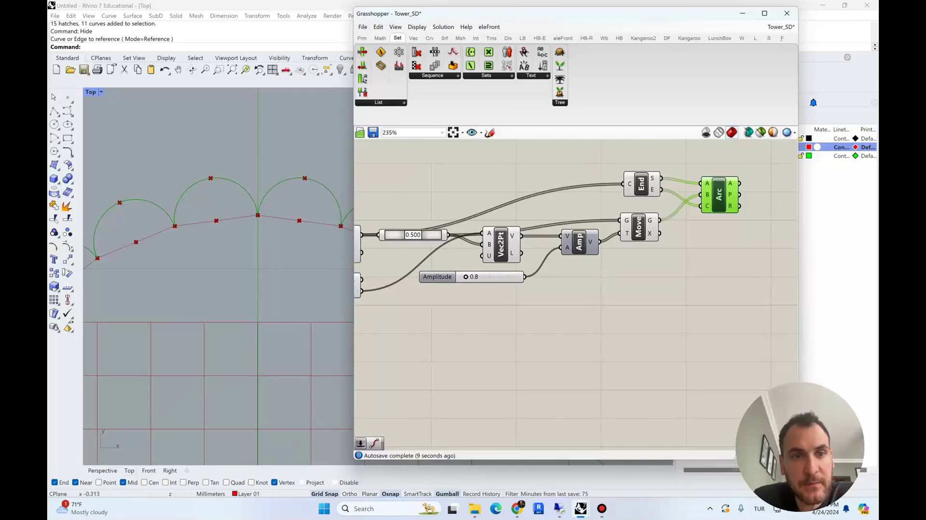
Set the Polygon's Segments slider to 13
scroll(533, 250, down, 2)
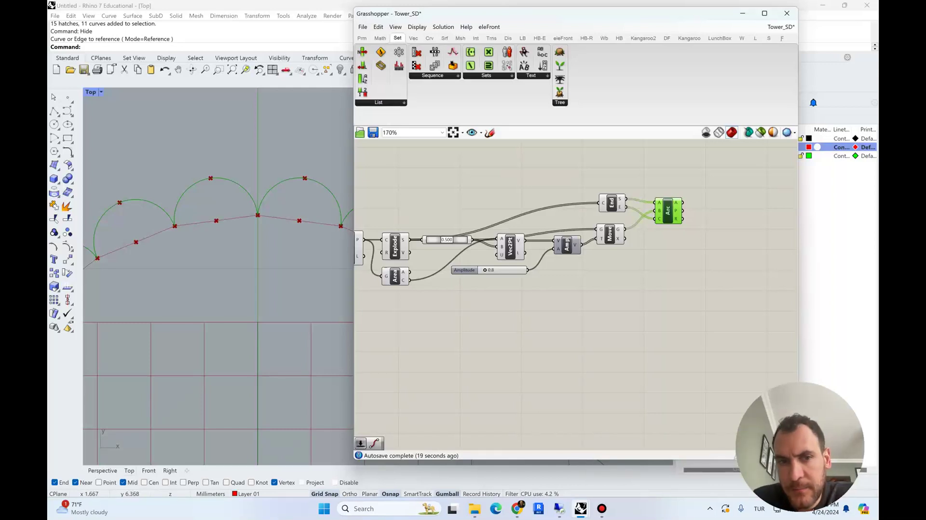
scroll(569, 283, down, 4)
right_drag(569, 284, 585, 287)
scroll(453, 273, up, 10)
right_drag(453, 273, 506, 290)
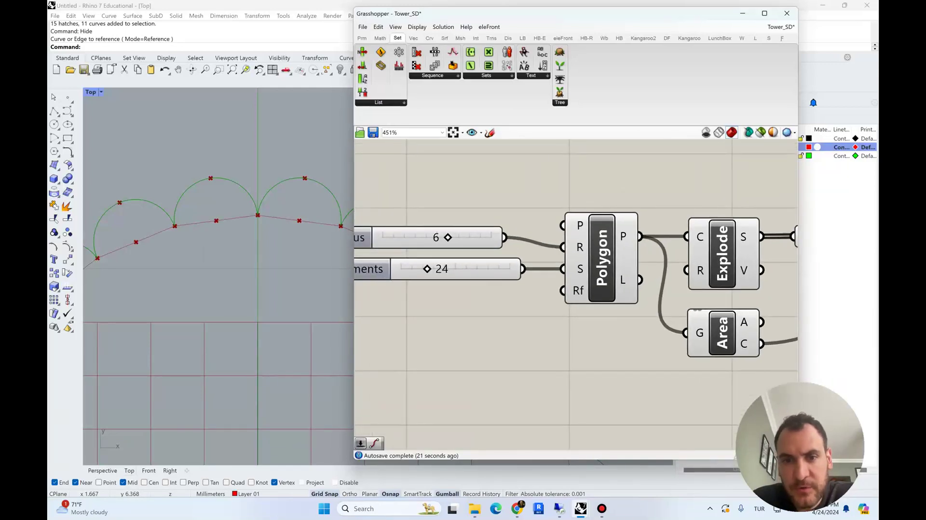
drag(426, 269, 415, 270)
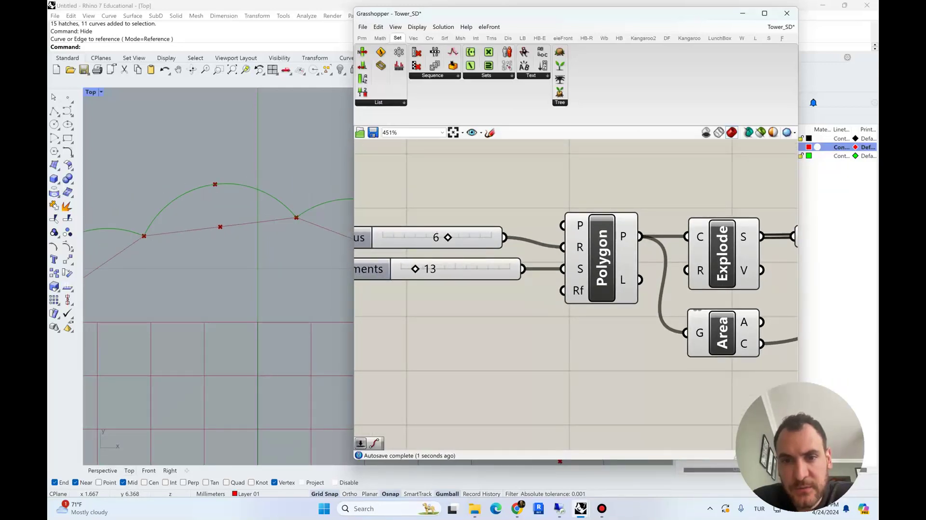
scroll(203, 281, down, 12)
right_drag(204, 281, 202, 252)
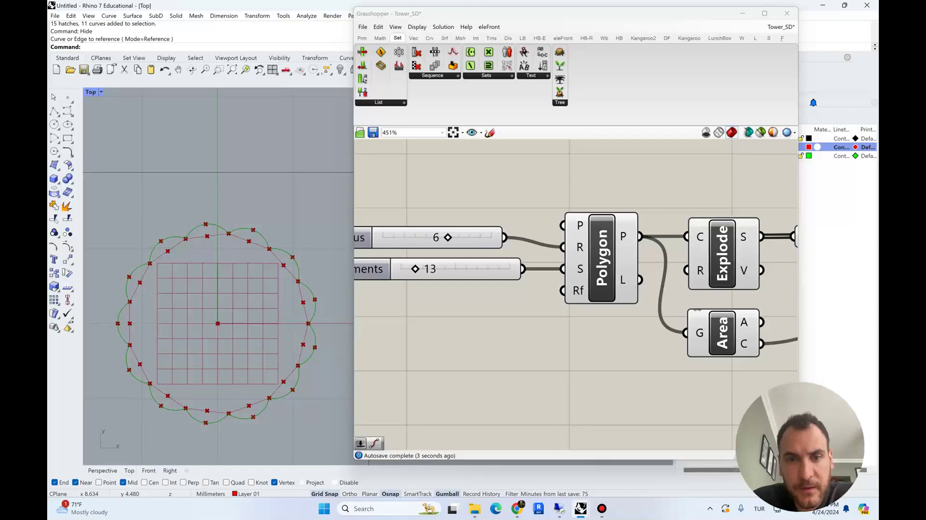
Set the Amplitude slider to 1.9 and clear the component selection
right_drag(766, 313, 362, 261)
scroll(361, 260, down, 1)
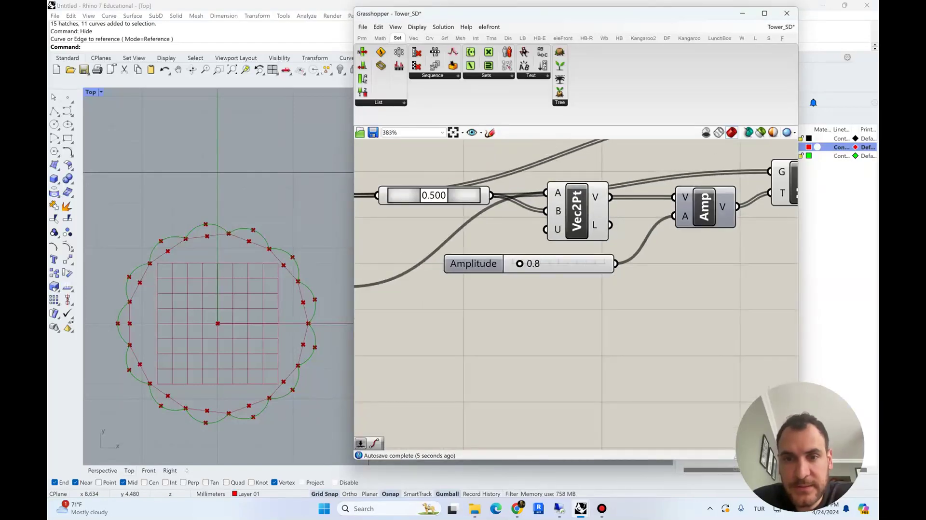
drag(519, 264, 529, 264)
scroll(532, 284, down, 2)
right_drag(700, 294, 441, 333)
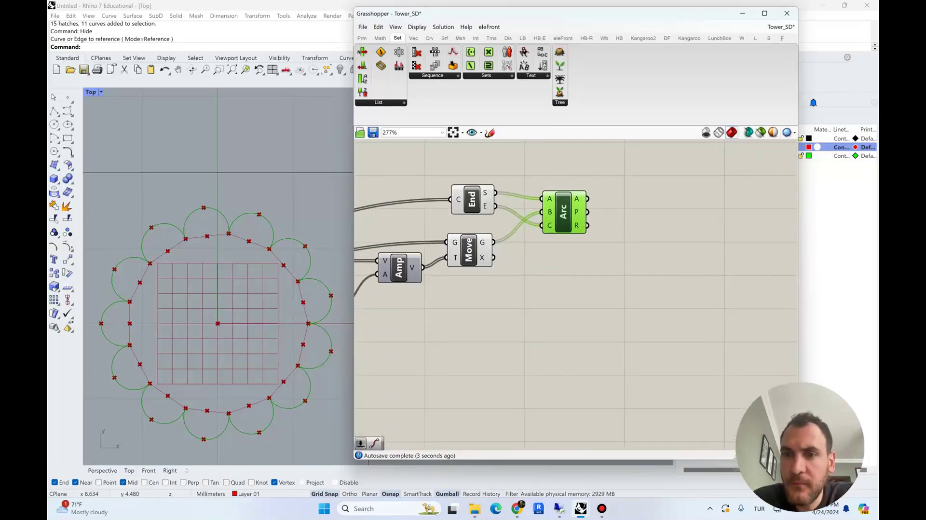
click(448, 333)
right_drag(227, 300, 260, 244)
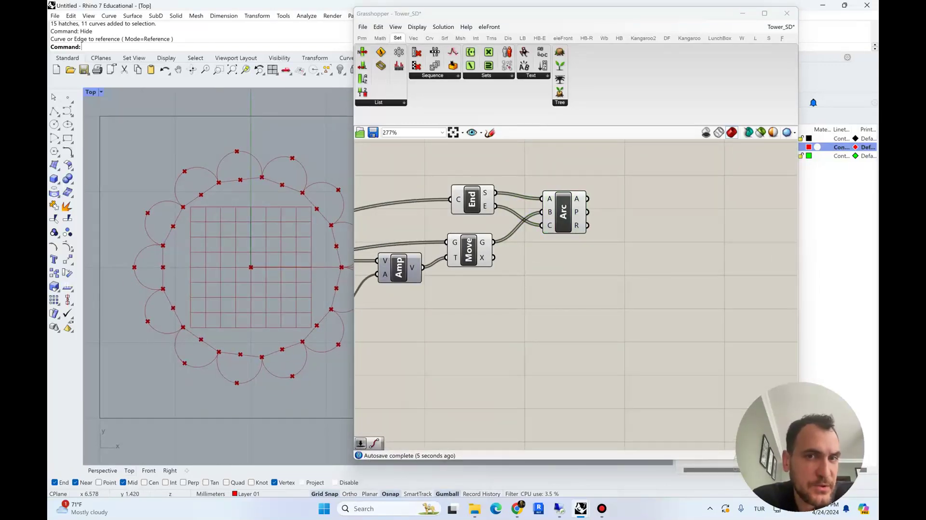
Move the Grasshopper window aside so it no longer covers the floor plan in the Rhino viewport
drag(476, 15, 535, 23)
right_drag(545, 318, 701, 314)
scroll(765, 248, down, 4)
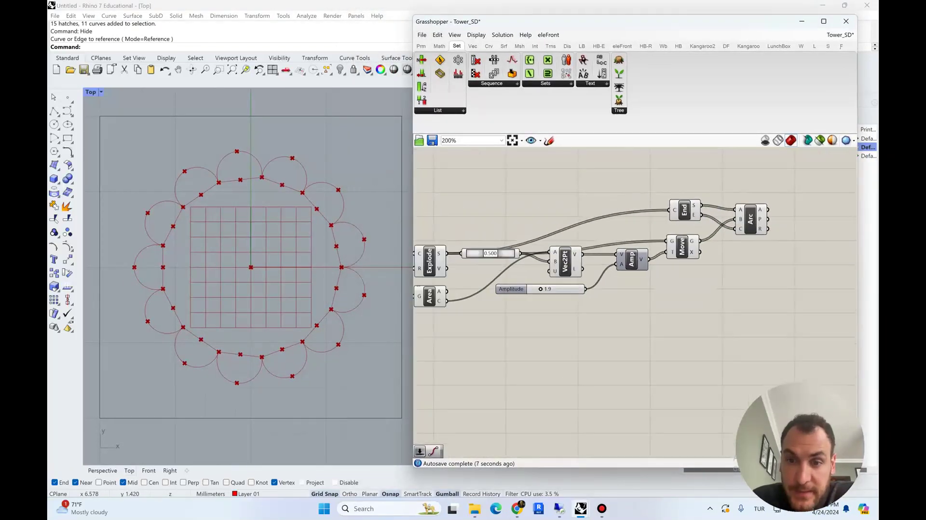
scroll(285, 164, up, 2)
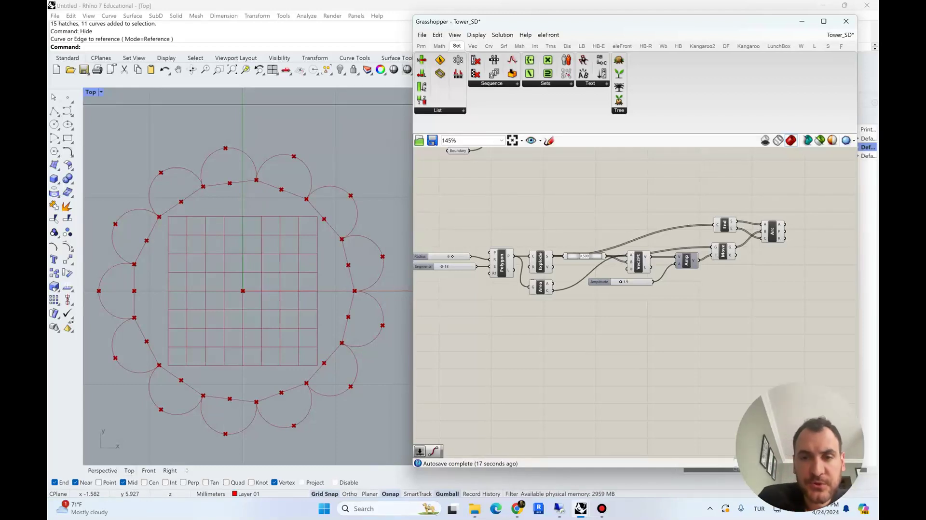
Inspect the Explode component's segments output and select the Polygon's Segments slider
scroll(634, 299, up, 3)
right_drag(634, 299, 588, 281)
mouse_move(571, 191)
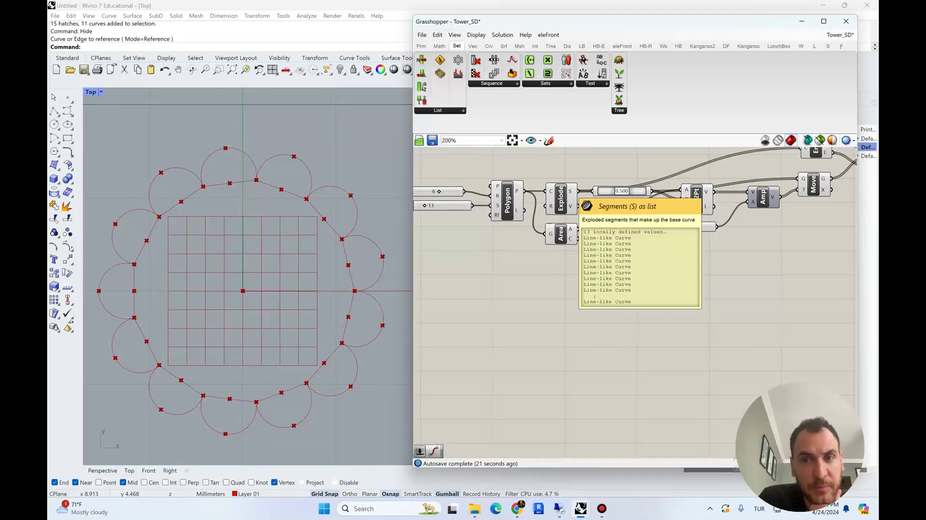
click(561, 198)
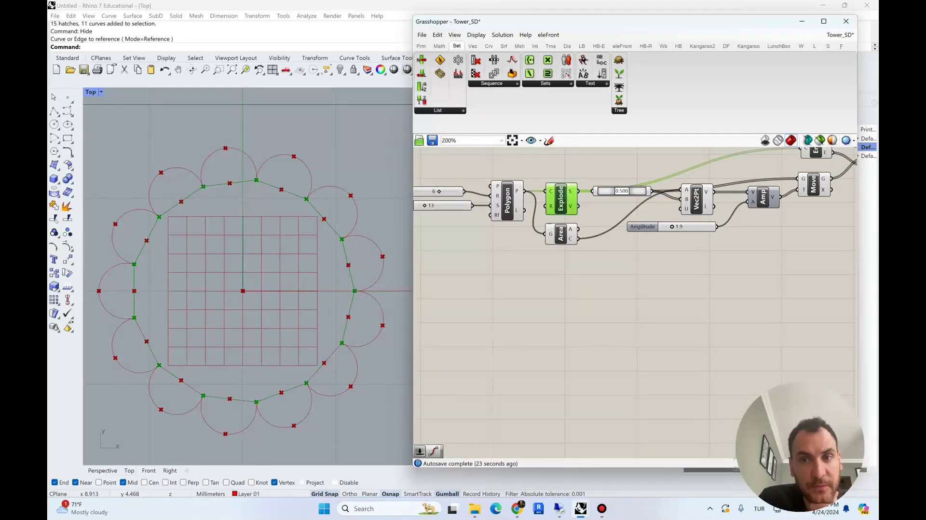
click(446, 205)
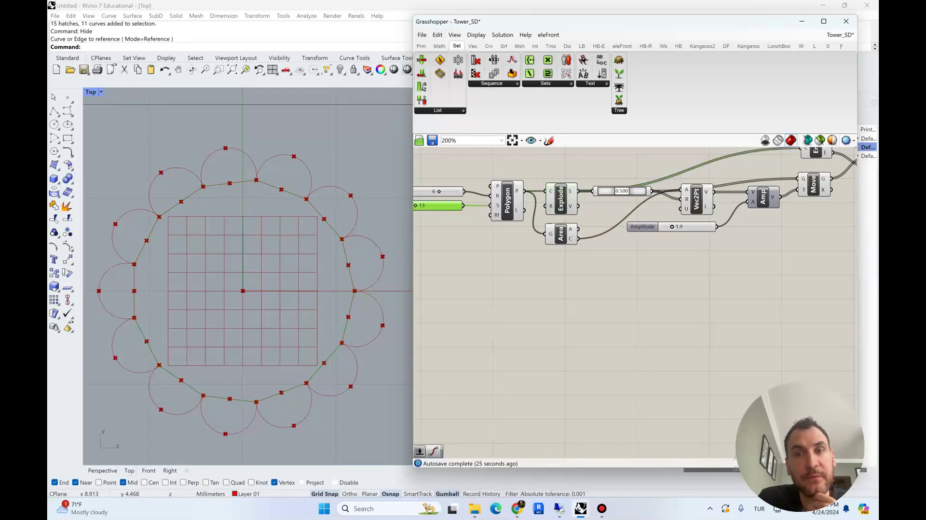
Add a Random component below the Polygon, feed its number input from the Segments slider, and check its output
right_drag(507, 270, 530, 274)
double_click(530, 274)
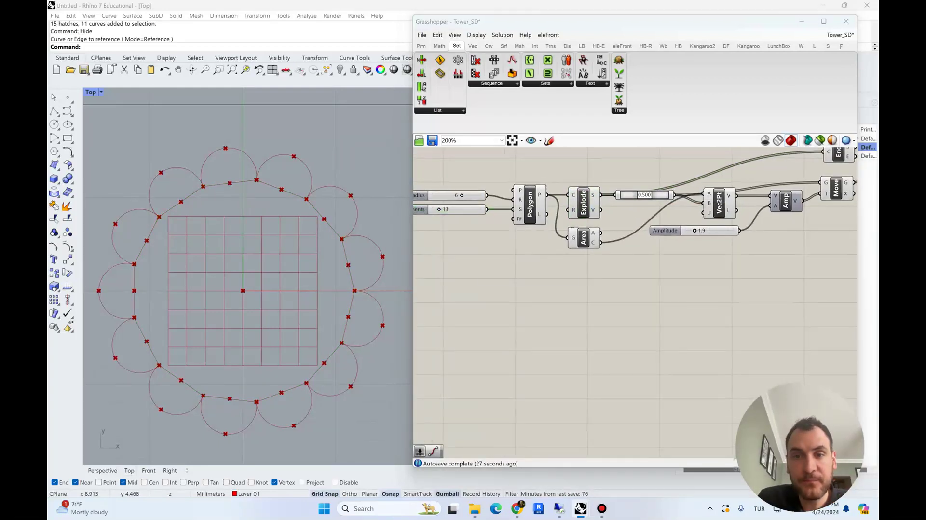
text(random)
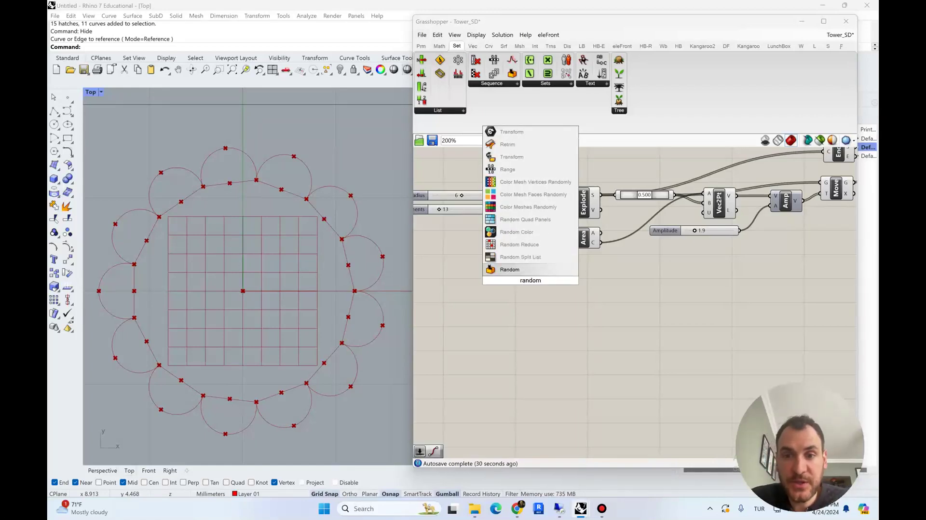
key(Return)
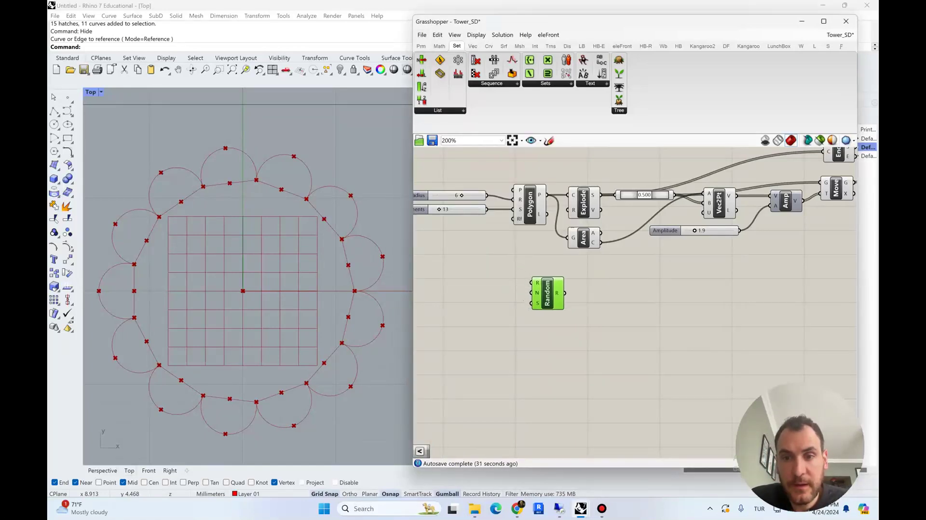
right_drag(554, 284, 603, 304)
drag(535, 228, 566, 321)
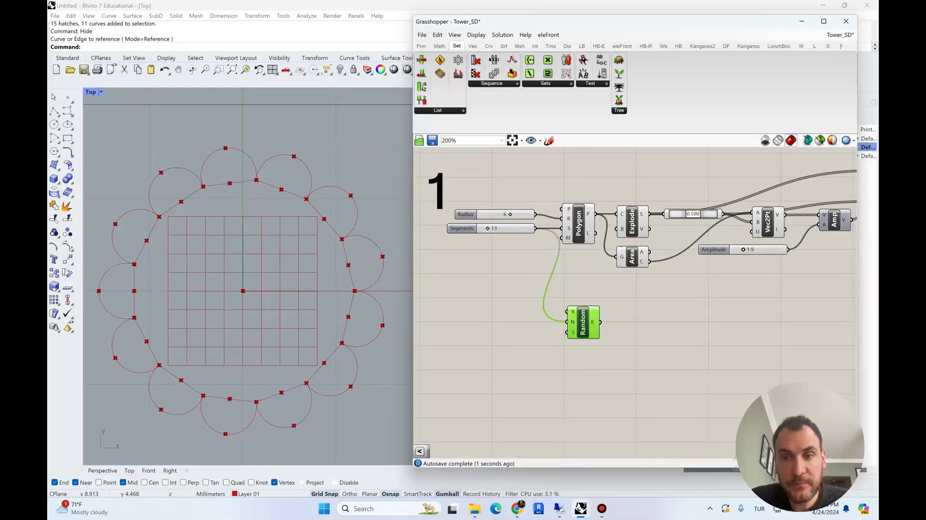
mouse_move(600, 322)
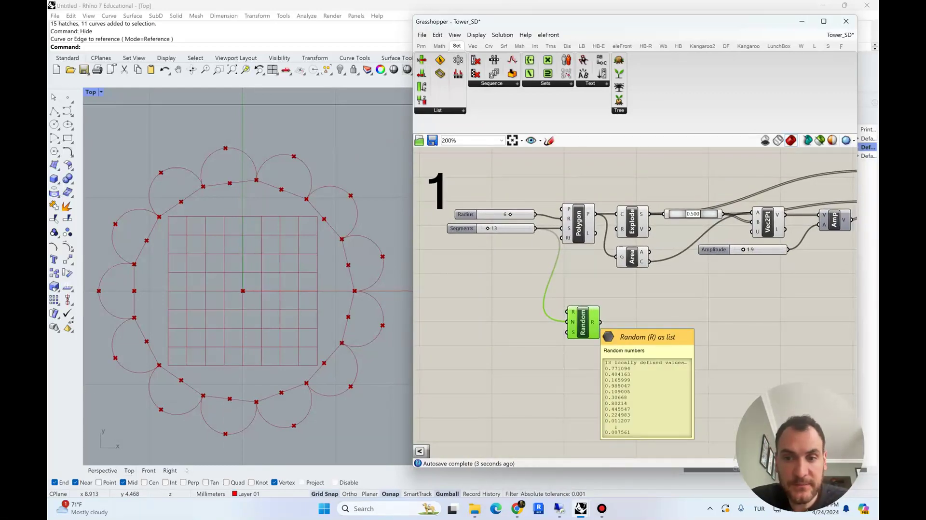
Add a number slider with value 5 and connect it to the Random component's seed input
right_drag(599, 322, 585, 301)
double_click(494, 311)
text(5)
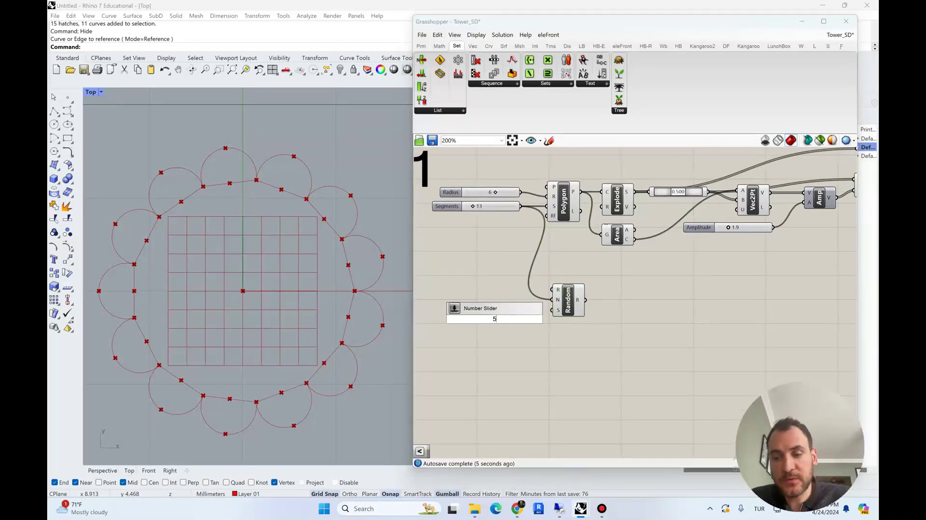
key(Return)
drag(465, 319, 465, 310)
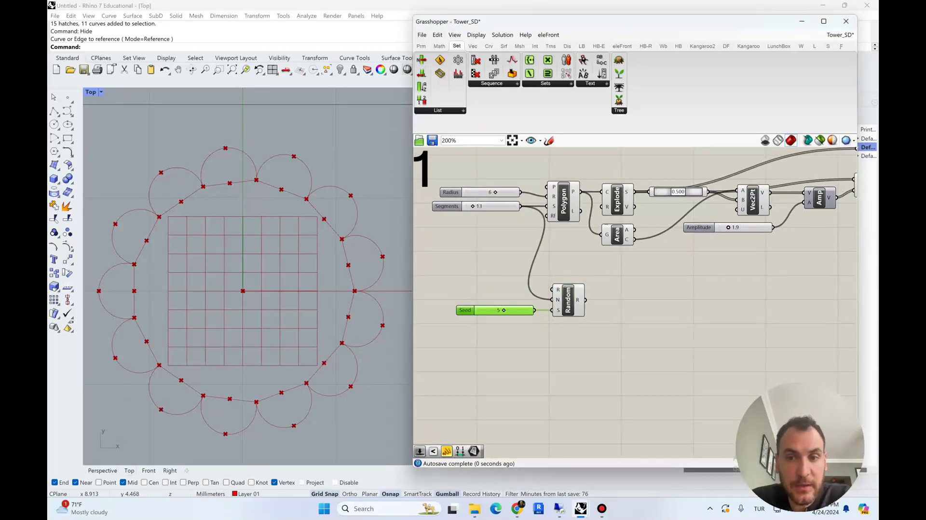
Add a Panel fed by the Random output and enlarge it to show more of the list
double_click(611, 306)
text(panel)
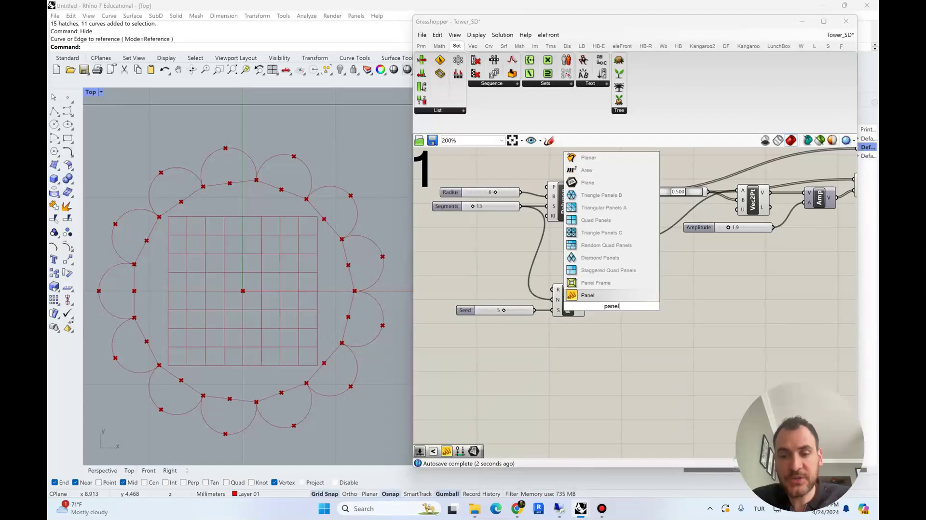
key(Return)
drag(611, 306, 590, 301)
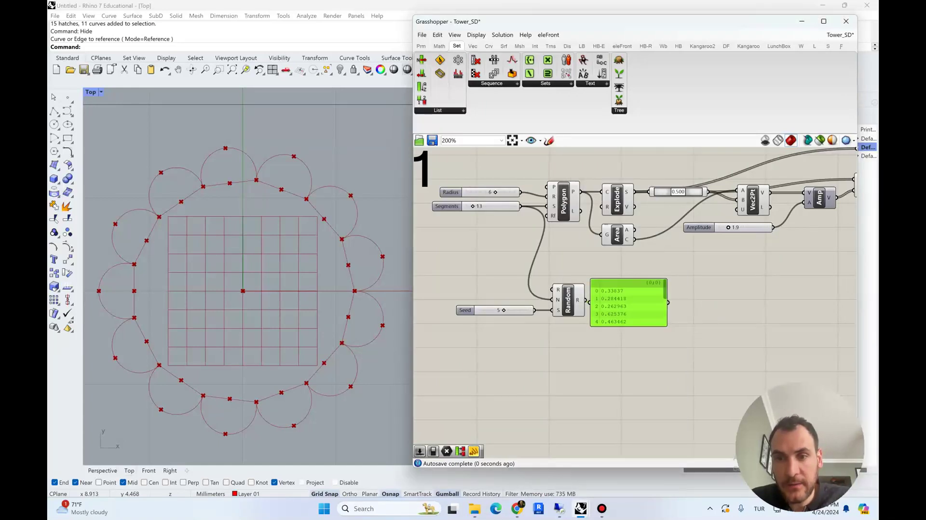
right_drag(612, 338, 605, 330)
drag(621, 294, 638, 363)
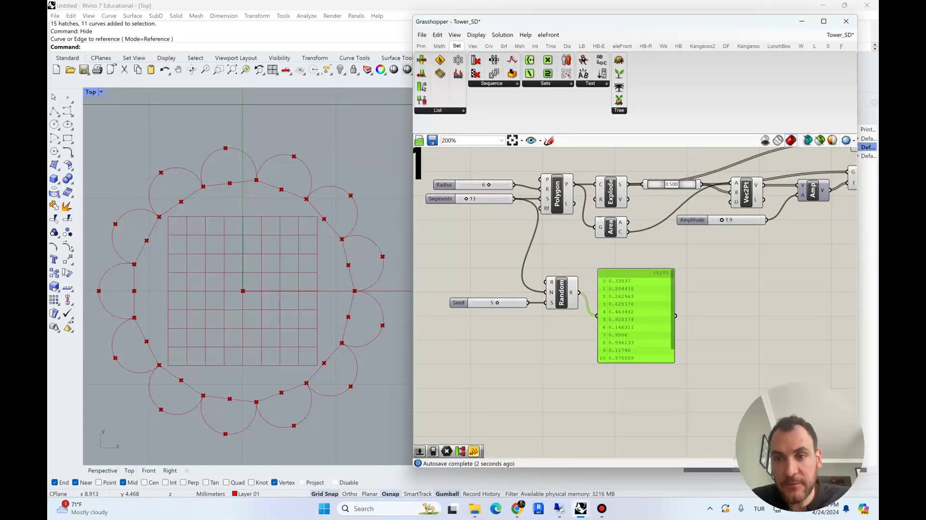
Add a Smaller Than component and connect the random values Panel to its A input
scroll(710, 329, up, 2)
right_drag(735, 298, 723, 273)
double_click(723, 273)
text(ss)
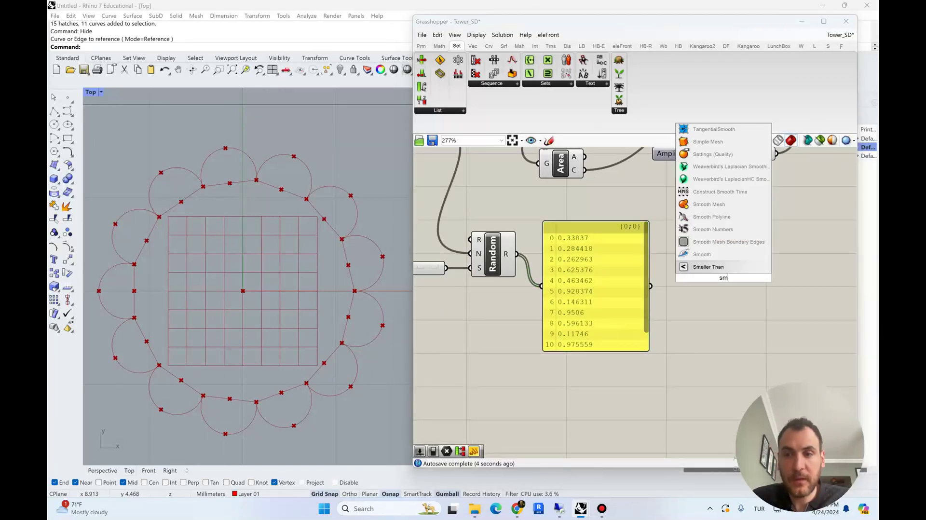
key(BackSpace)
text(maller)
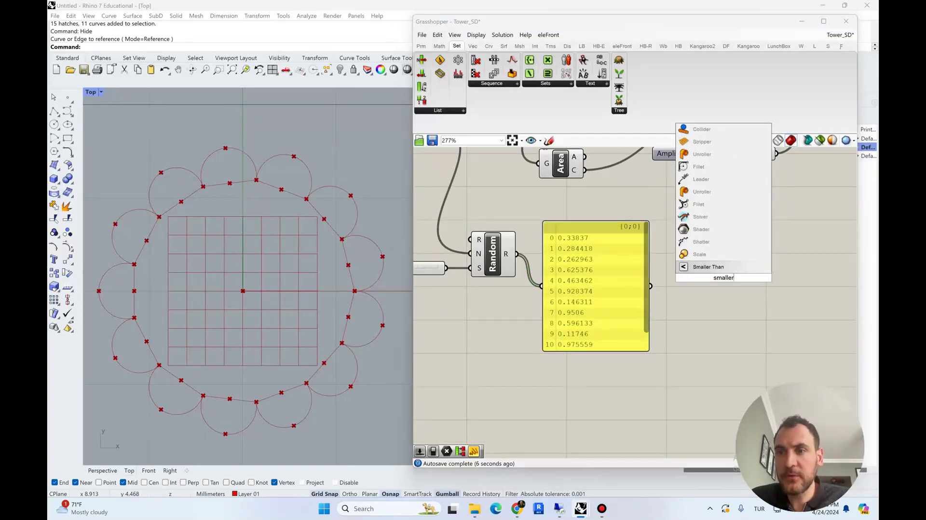
key(Return)
drag(723, 278, 755, 309)
drag(651, 286, 695, 364)
Add a number slider with value 0.5, connect it to Smaller Than's B input, and place it below the Panel
double_click(619, 354)
text(0.5)
key(Return)
right_drag(689, 383, 618, 364)
drag(545, 345, 489, 354)
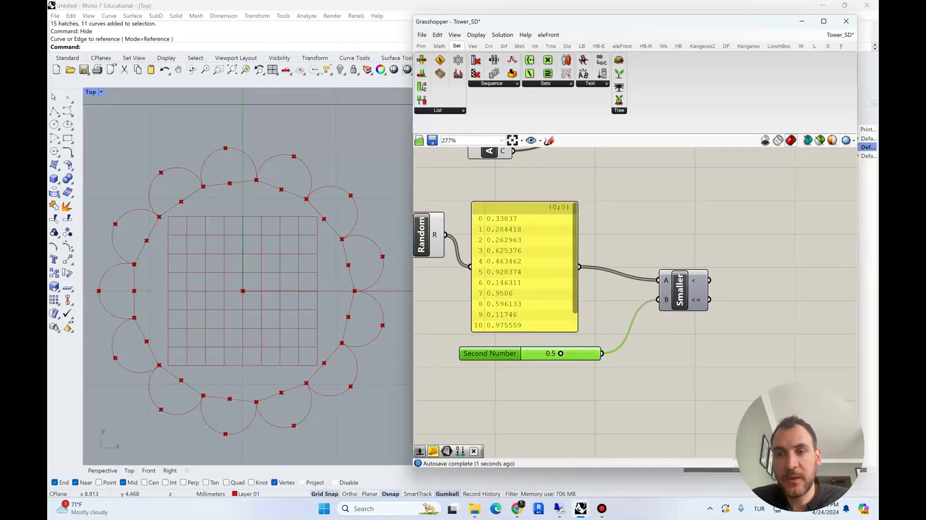
Move the Smaller Than component down next to its 0.5 slider and inspect its smaller-or-equal output
click(523, 299)
scroll(611, 278, down, 1)
drag(673, 289, 644, 335)
mouse_move(665, 343)
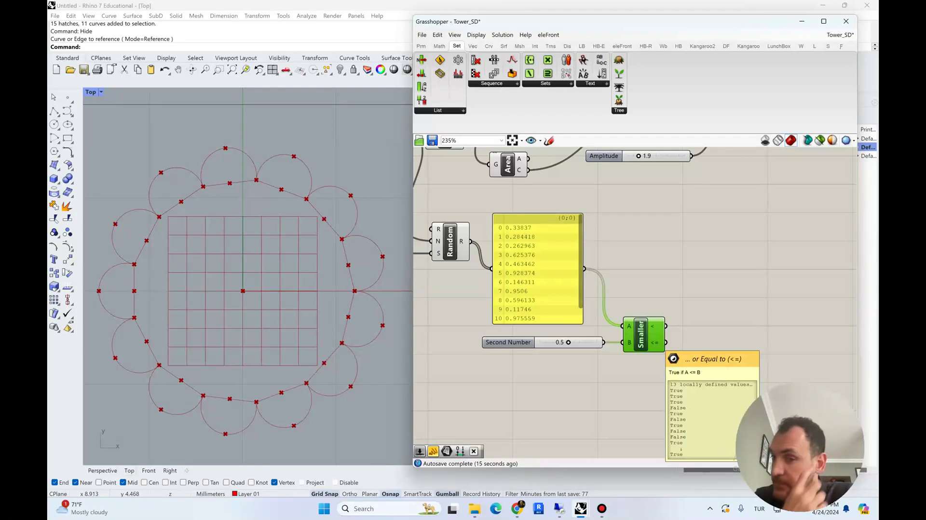
Add a Dispatch component and drive its pattern input with Smaller Than's smaller-or-equal output
double_click(708, 289)
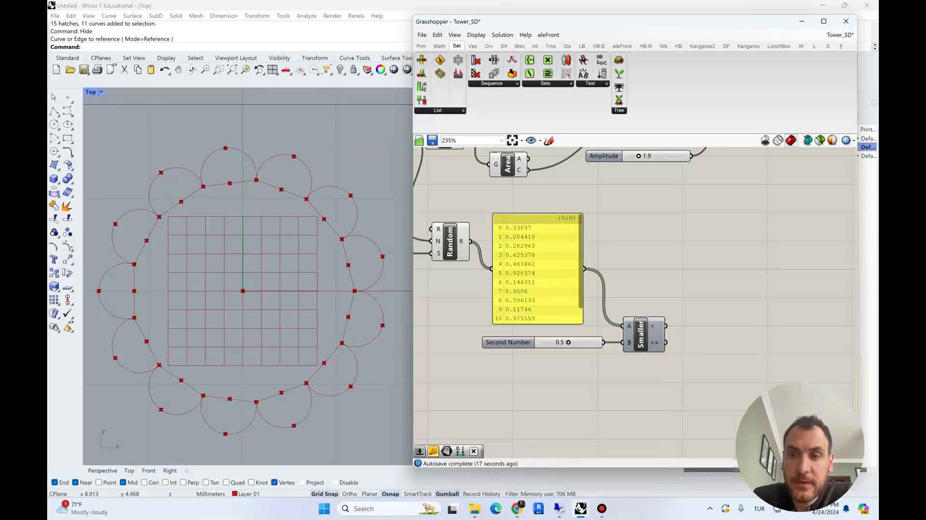
text(dispat)
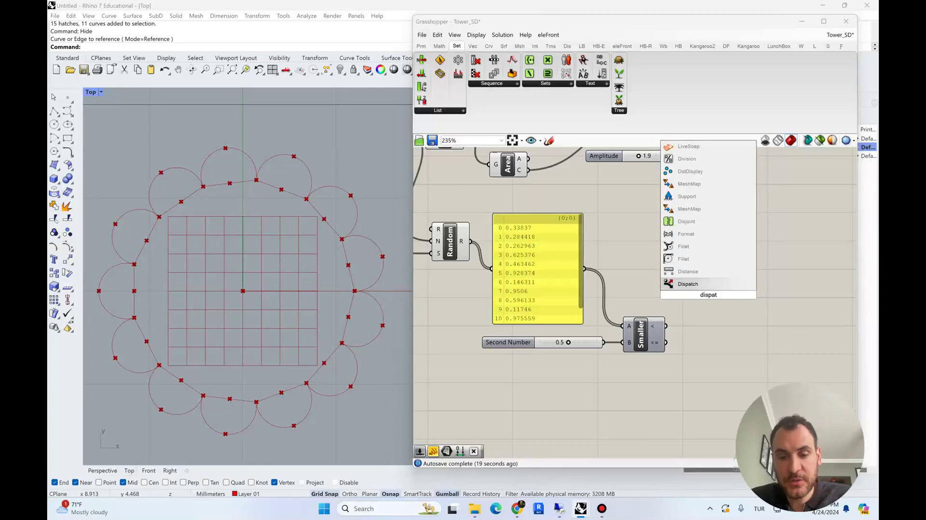
key(Return)
scroll(559, 202, down, 3)
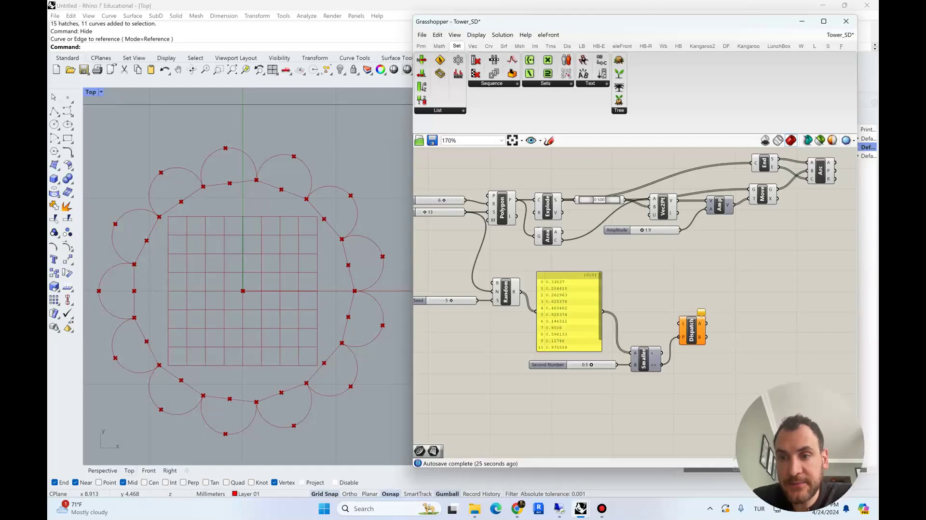
Connect Explode's segments output to Dispatch's list input and inspect the A and B outputs
scroll(694, 342, up, 5)
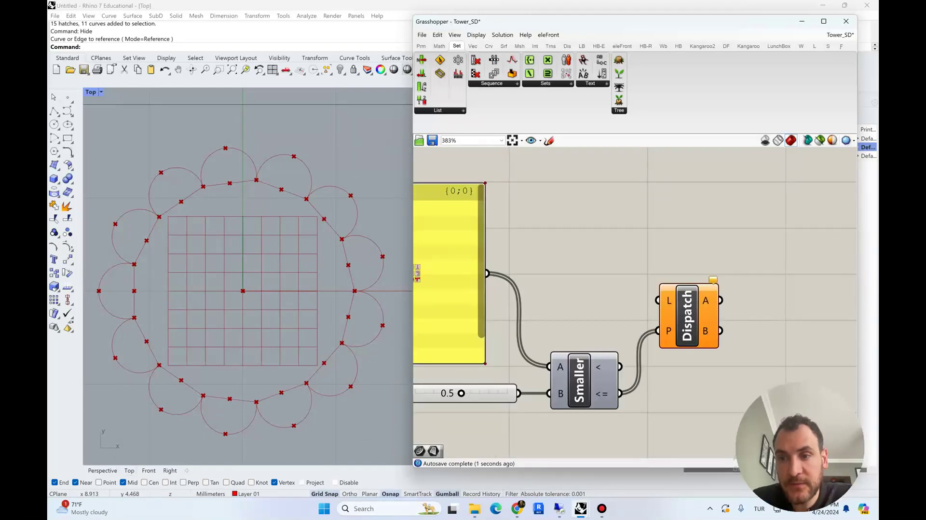
scroll(782, 428, down, 3)
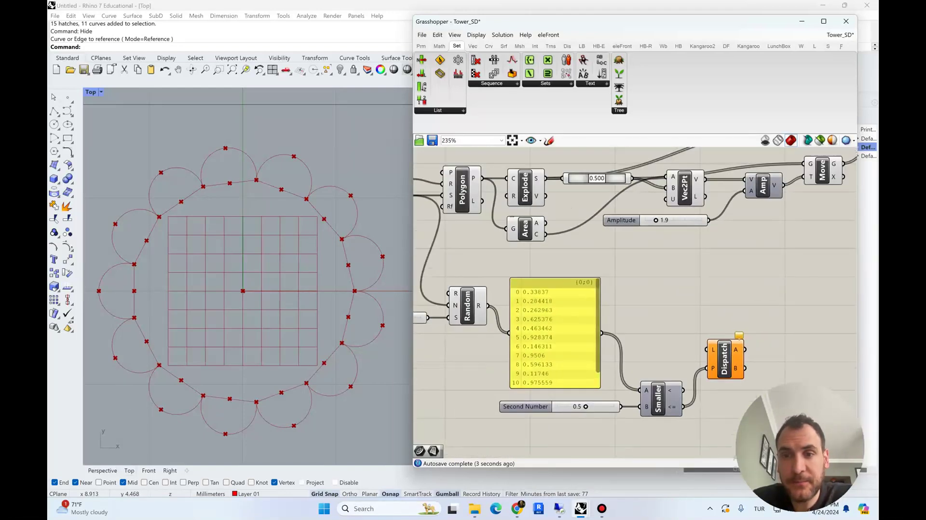
scroll(638, 323, down, 1)
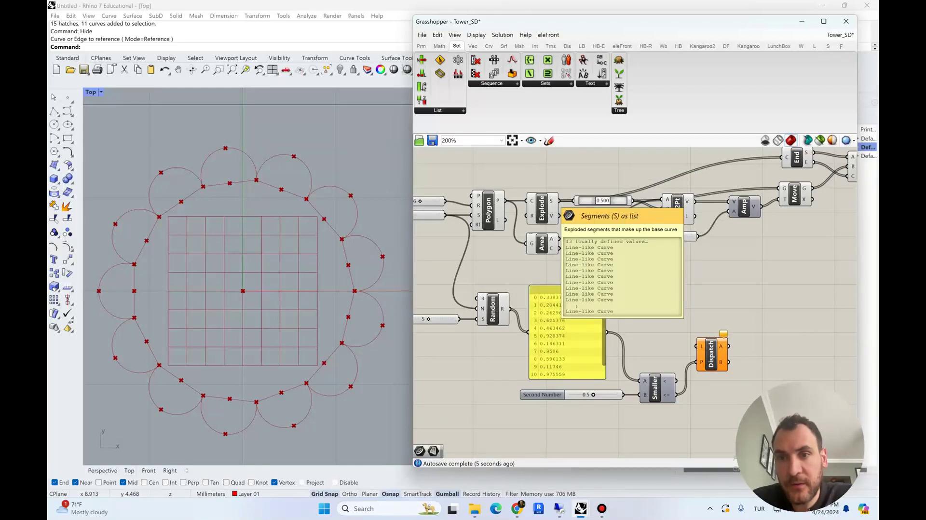
drag(559, 200, 696, 346)
right_drag(696, 346, 661, 336)
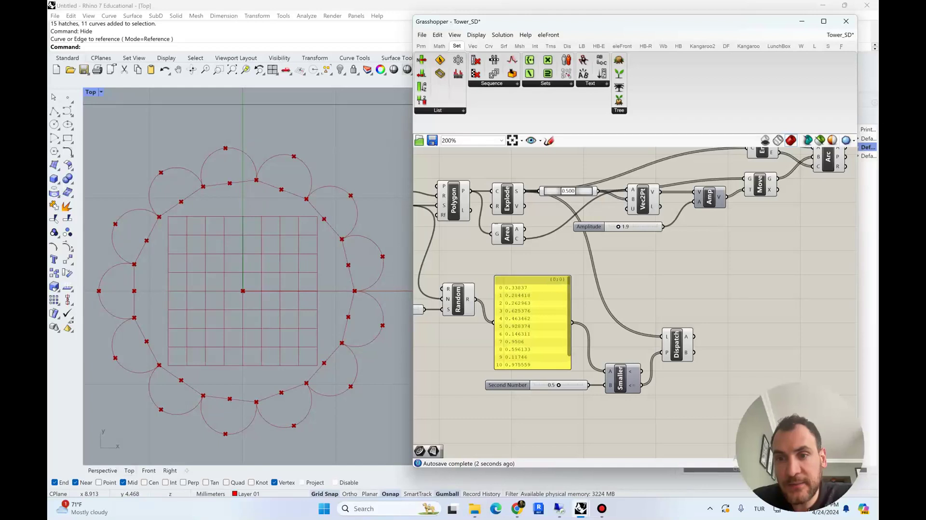
mouse_move(693, 337)
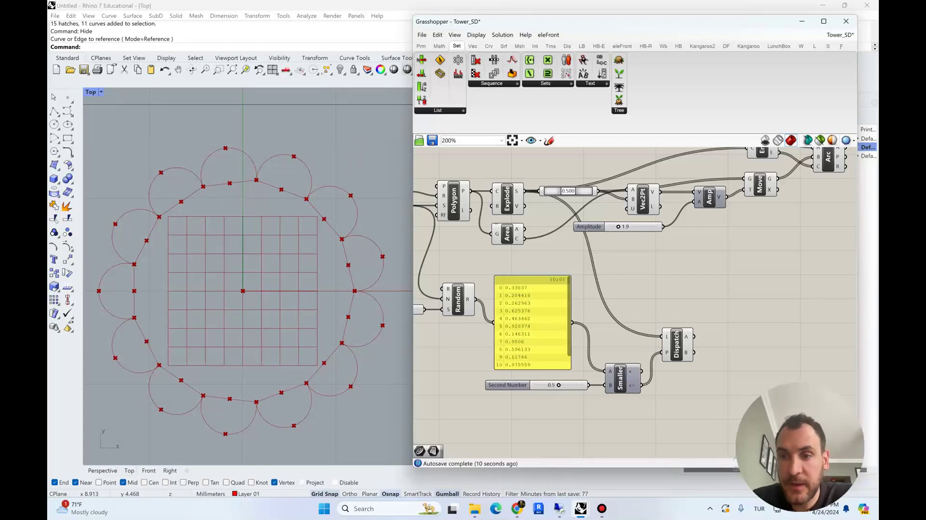
mouse_move(693, 353)
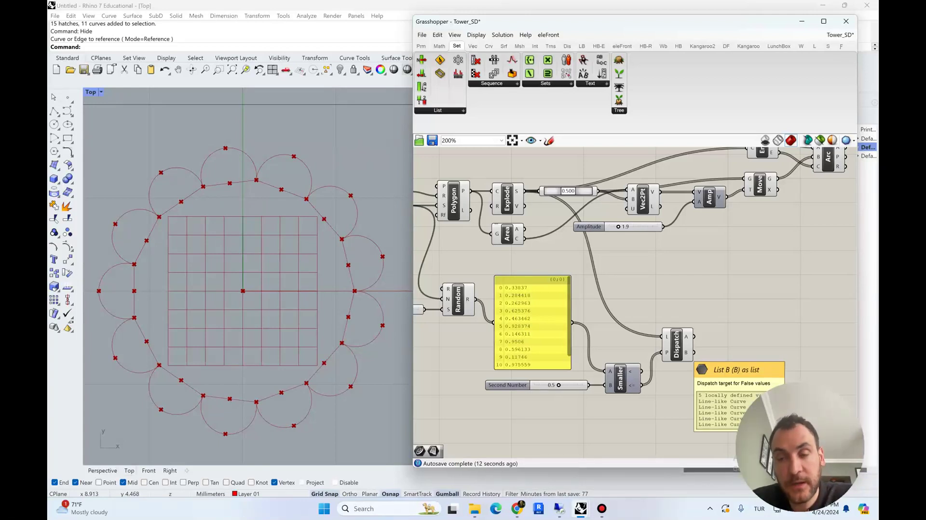
scroll(452, 305, up, 2)
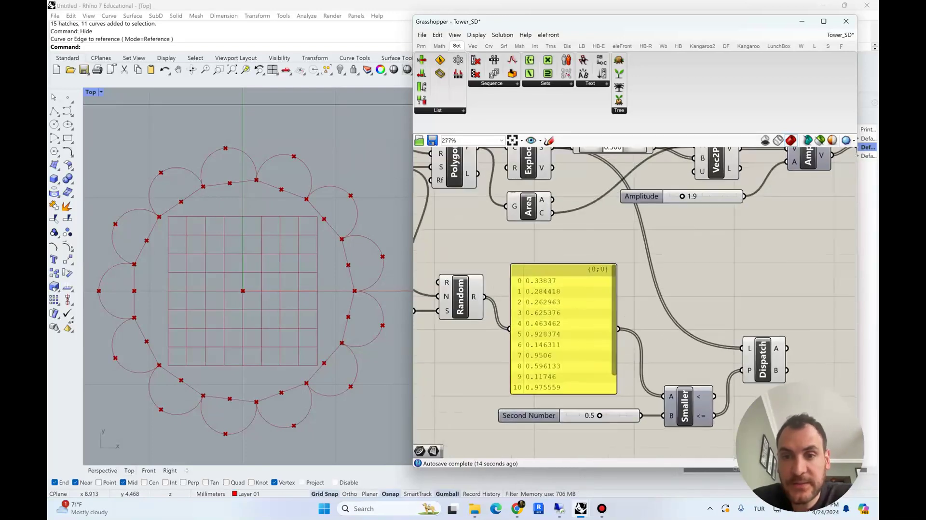
scroll(433, 306, down, 3)
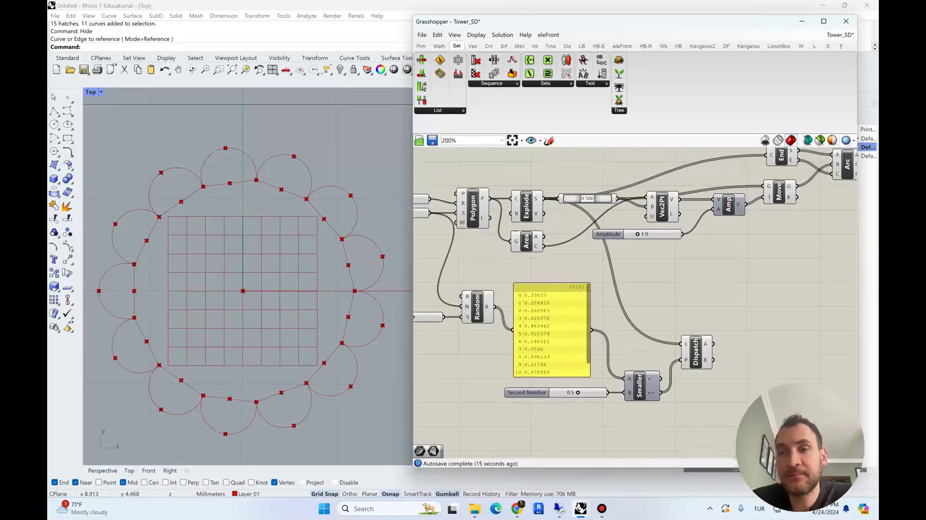
Move the arc-building components, from the 0.500 point-on-curve component through Arc, farther away from Explode to make room
drag(748, 279, 525, 169)
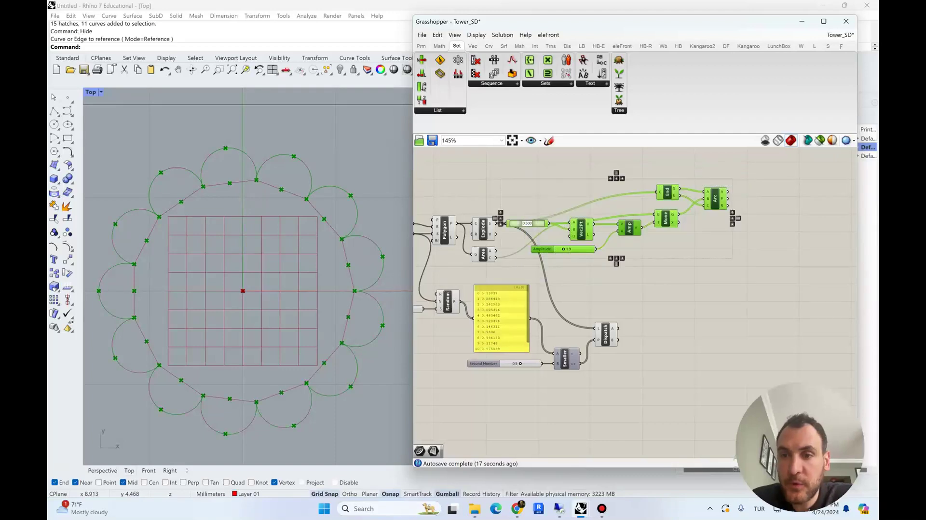
drag(582, 229, 675, 231)
click(603, 265)
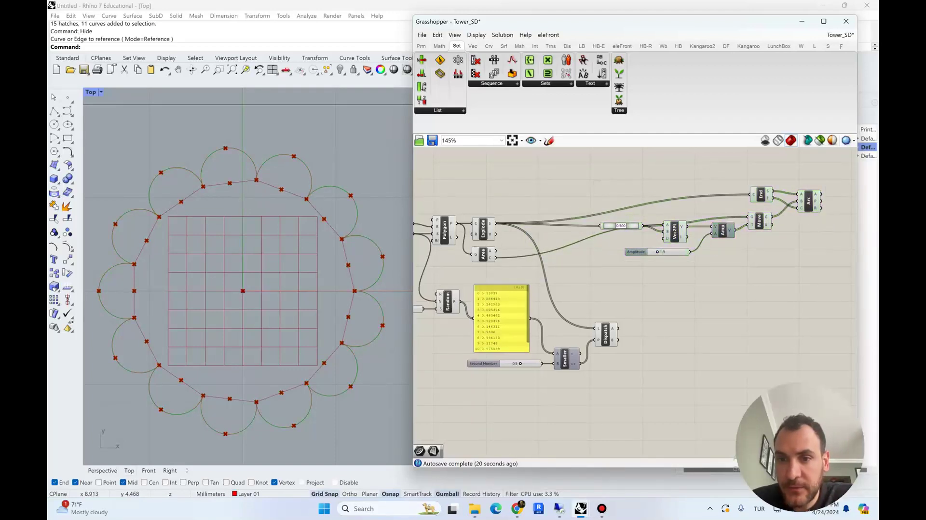
right_drag(591, 250, 668, 254)
scroll(669, 255, up, 2)
Replace Explode's segments with Dispatch's List A as input to both the 0.500 point-on-curve component and End Points
click(519, 225)
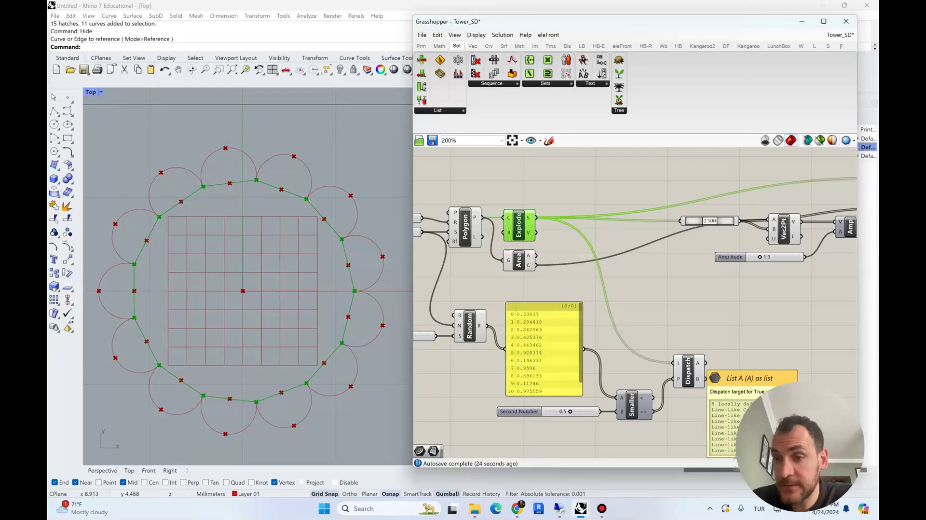
drag(705, 362, 767, 219)
scroll(419, 320, down, 2)
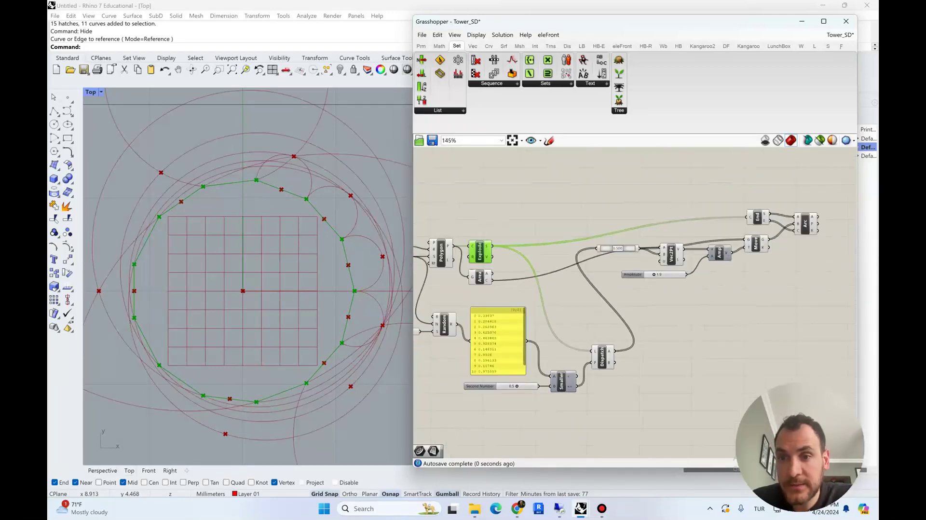
drag(615, 350, 747, 217)
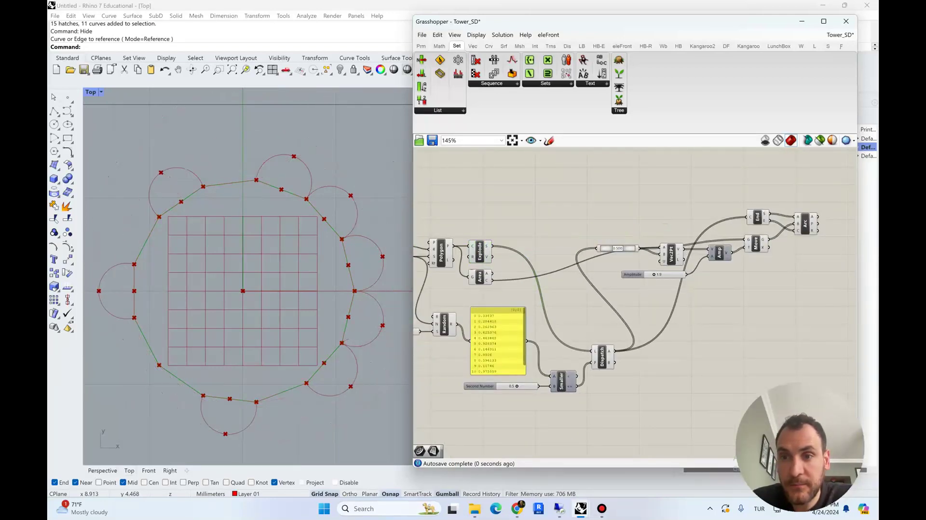
right_drag(675, 348, 667, 302)
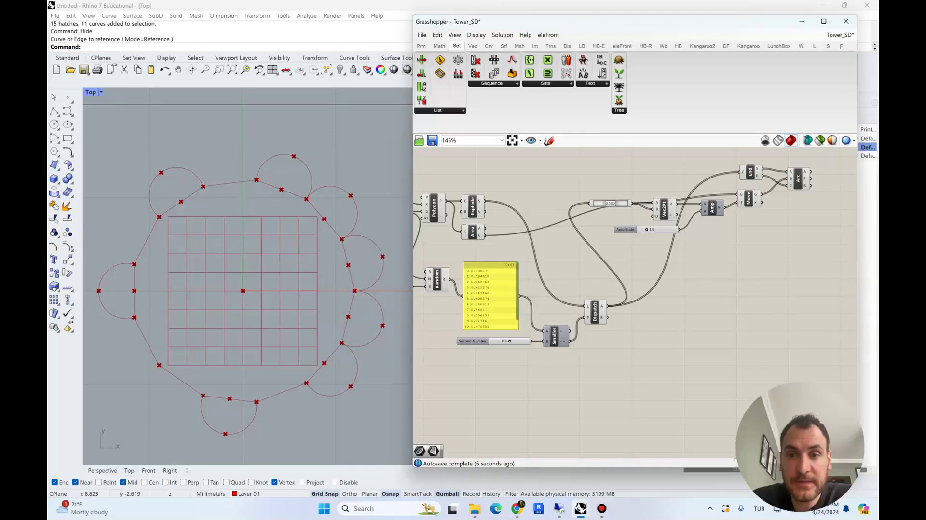
Try varying the Random component's Seed slider to redistribute the arcs among the polygon edges
right_drag(536, 376, 680, 383)
scroll(635, 258, up, 2)
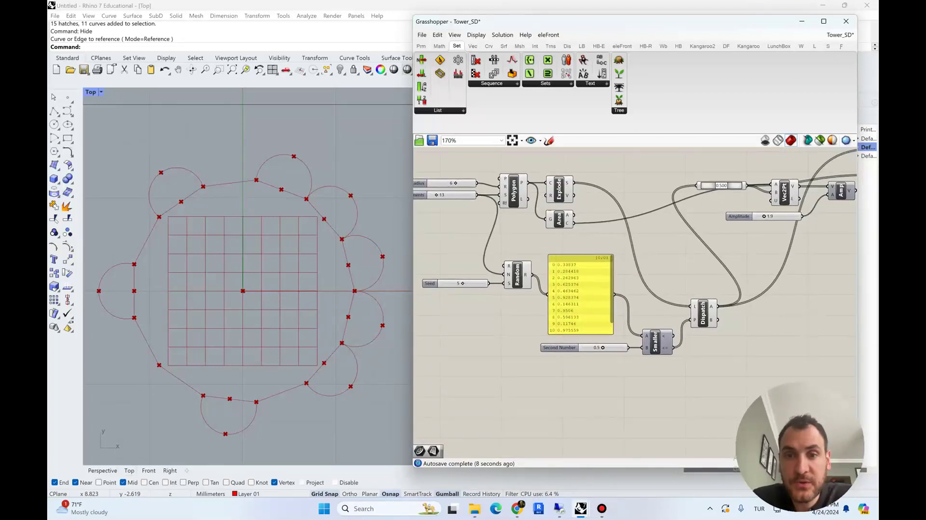
mouse_move(462, 283)
mouse_down()
mouse_move(481, 284)
mouse_move(449, 283)
mouse_move(471, 283)
mouse_move(463, 283)
mouse_up()
scroll(737, 275, down, 1)
Select the whole arc-building chain with its Amplitude slider and shift it farther away from Dispatch
right_drag(738, 275, 535, 281)
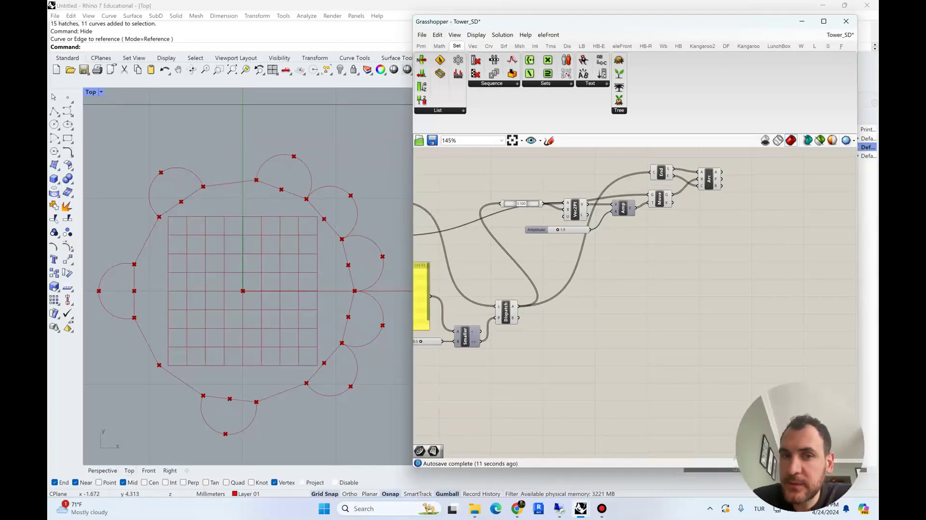
right_drag(723, 241, 704, 253)
drag(742, 250, 505, 168)
drag(556, 219, 651, 222)
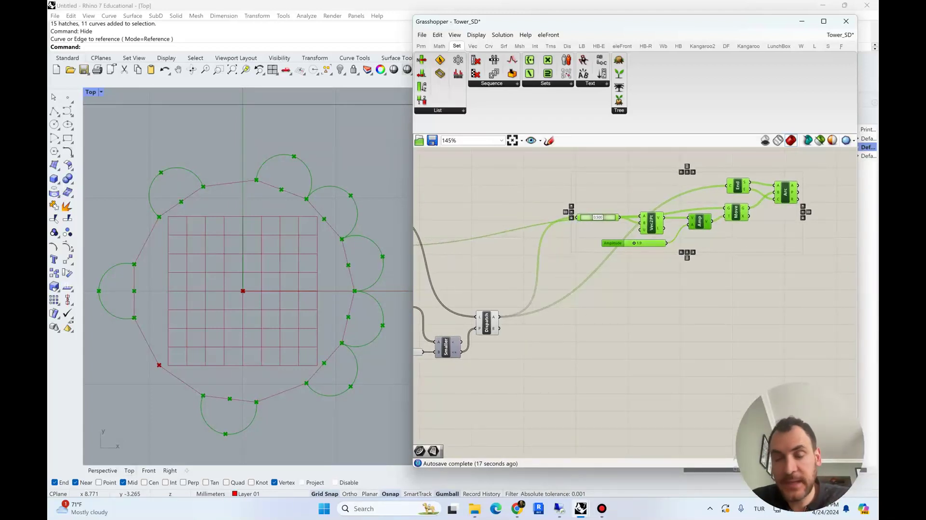
right_drag(627, 299, 654, 273)
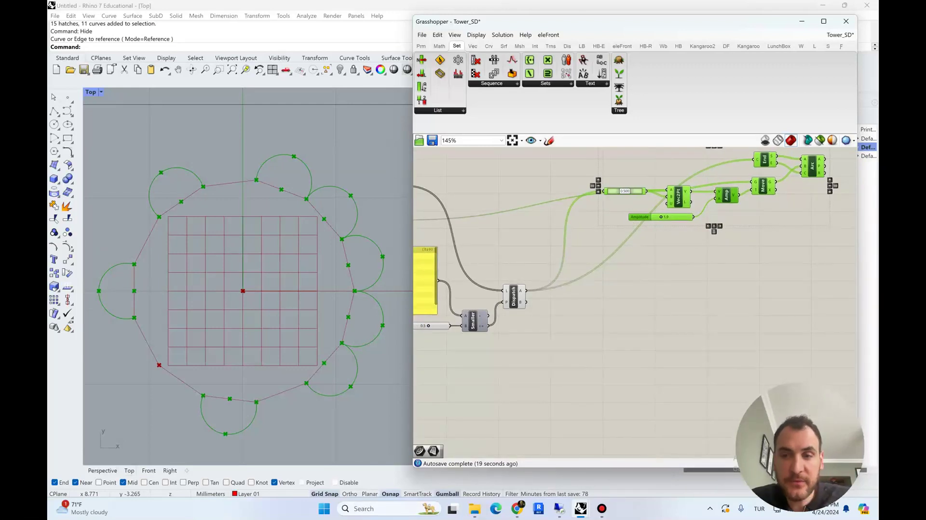
Duplicate the selected arc-building chain, from the 0.500 point-on-curve component through Arc, including its Amplitude slider, and place the copy below the original
alt+drag(646, 217, 645, 359)
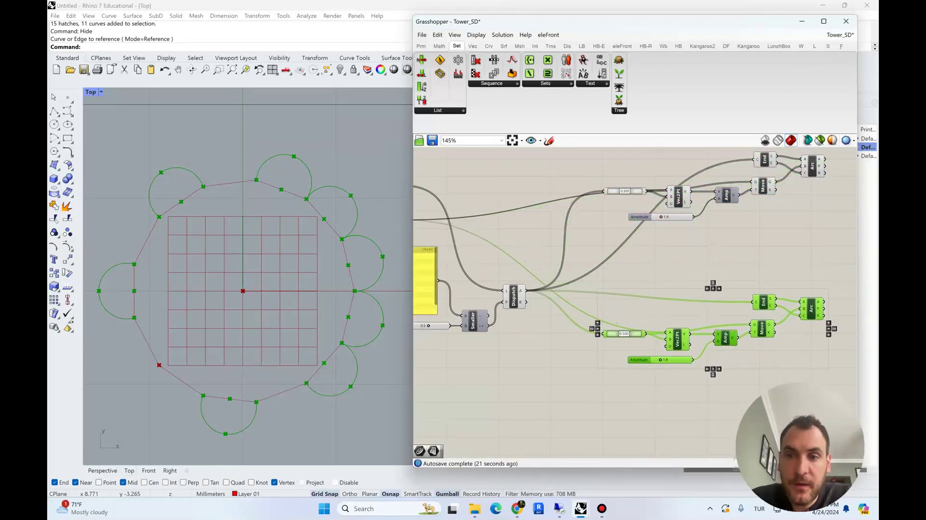
click(636, 396)
right_drag(549, 314, 553, 288)
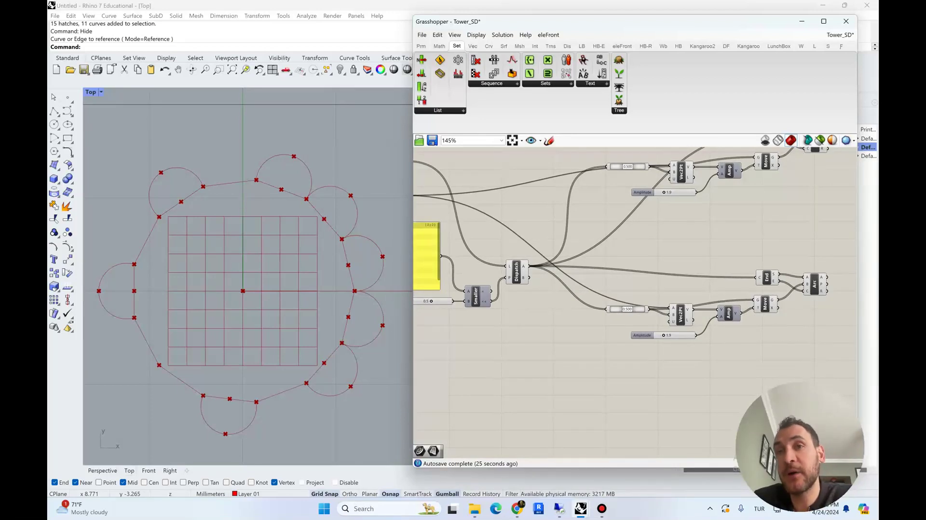
Rewire the copied chain's End Points and 0.500 point-on-curve component to take their curves from Dispatch's List B
click(515, 271)
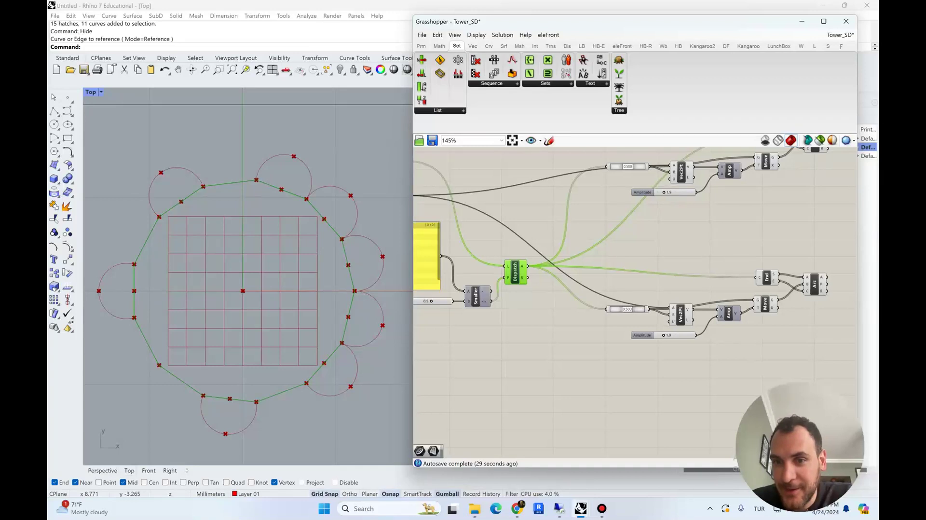
drag(515, 271, 522, 271)
right_drag(522, 272, 500, 325)
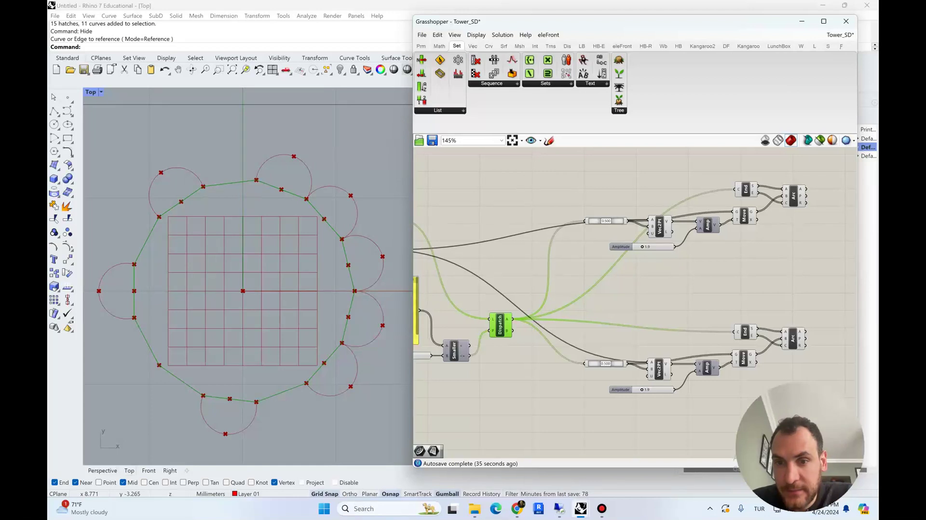
drag(518, 332, 734, 331)
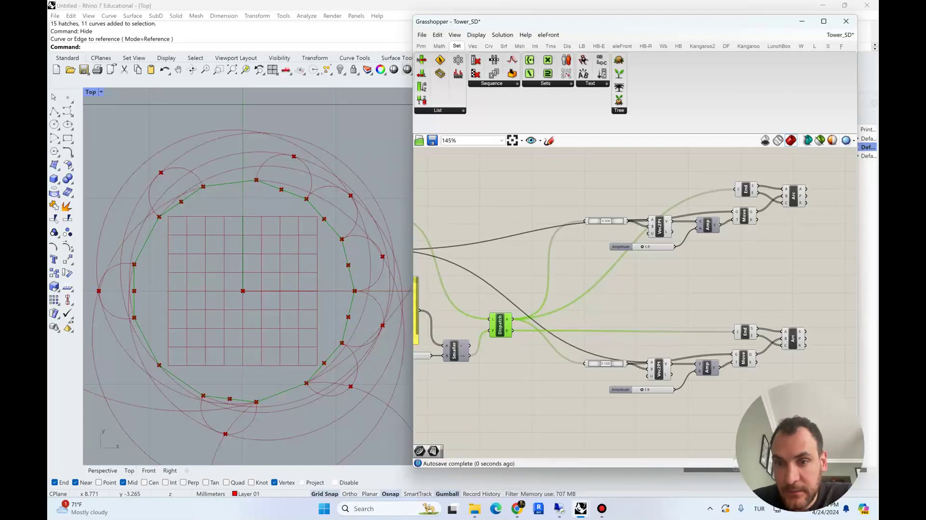
ctrl+shift+drag(512, 319, 513, 330)
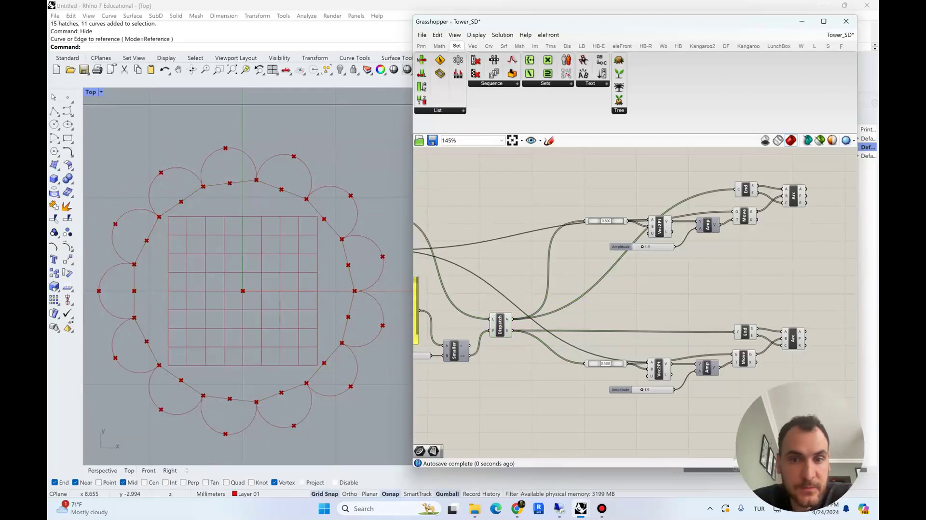
Insert a Reverse vector component between Vector 2Pt and Amplitude in the copied chain, and set that chain's Amplitude slider to 1.1
scroll(829, 451, up, 3)
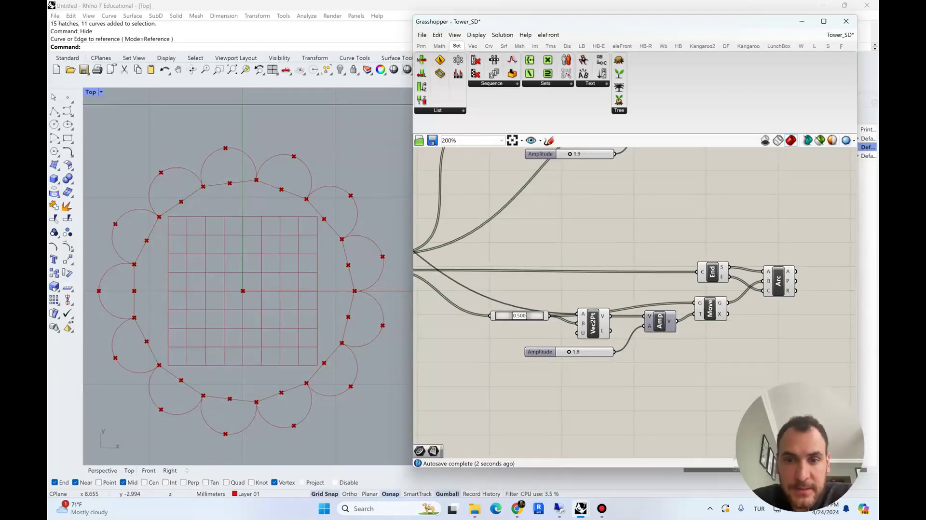
drag(563, 352, 571, 352)
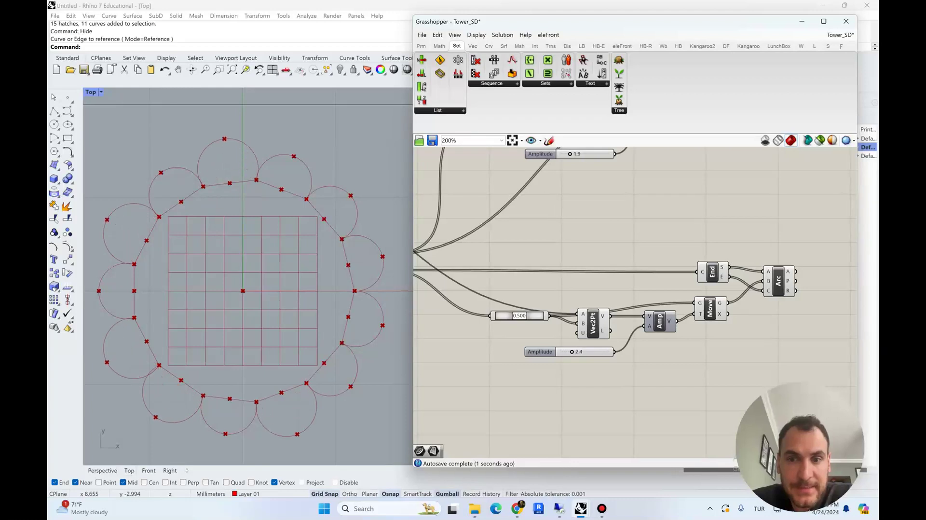
double_click(603, 368)
text(rever)
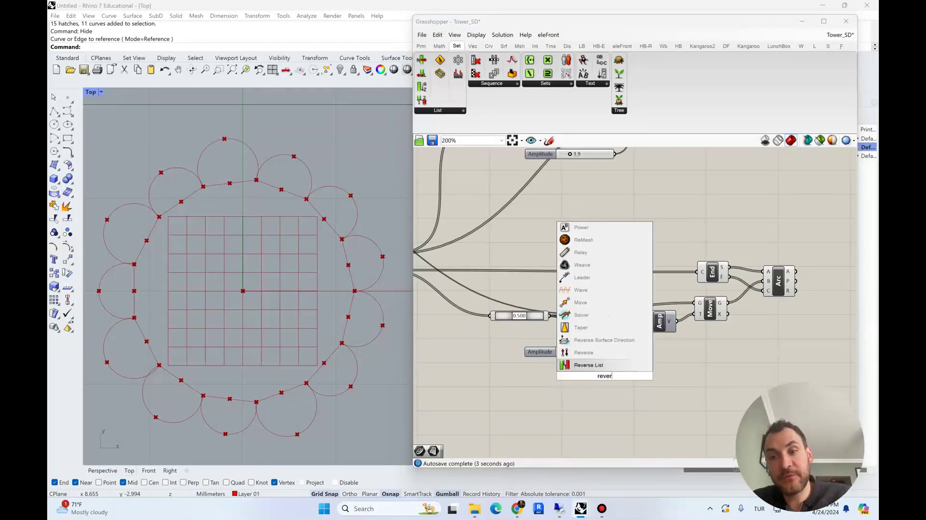
key(Return)
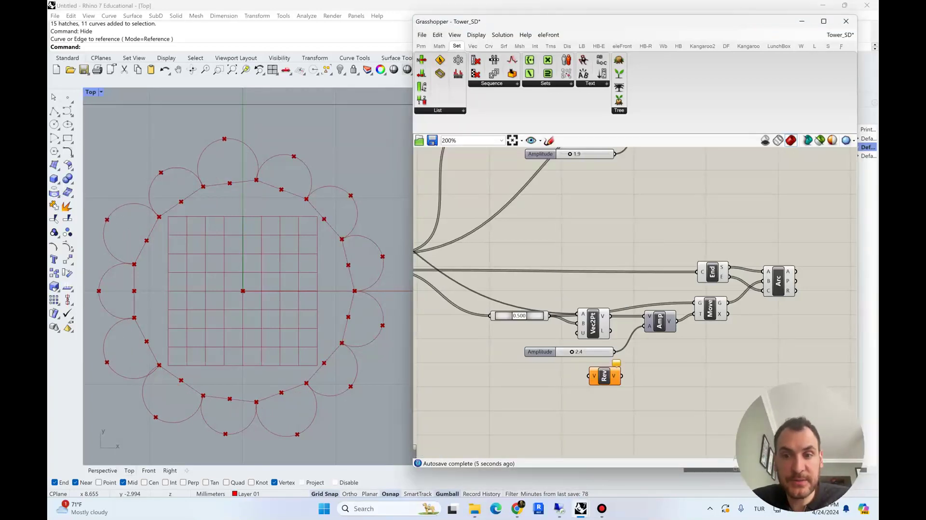
drag(610, 316, 557, 320)
drag(604, 376, 609, 322)
click(607, 378)
drag(571, 351, 565, 352)
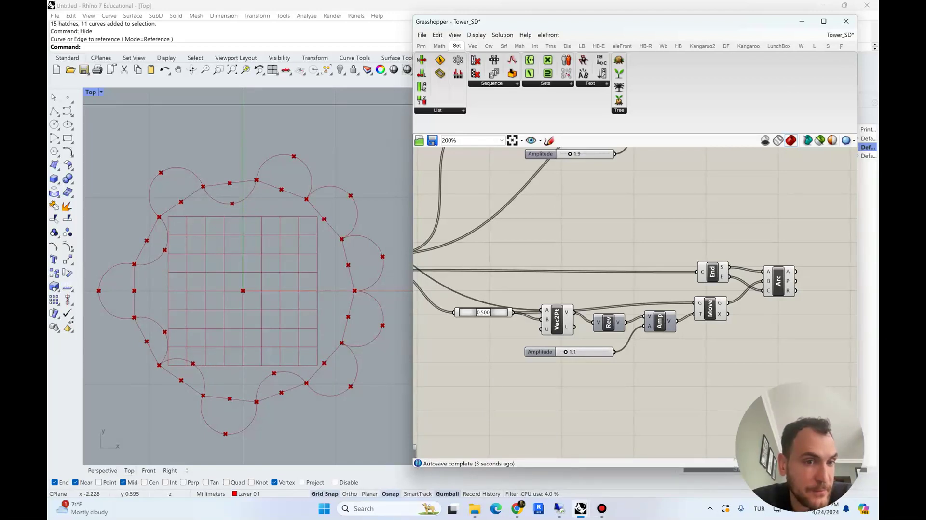
Add a Join Curves component and feed the arcs from both Arc components into its curves input
right_drag(740, 186, 584, 283)
scroll(584, 283, down, 2)
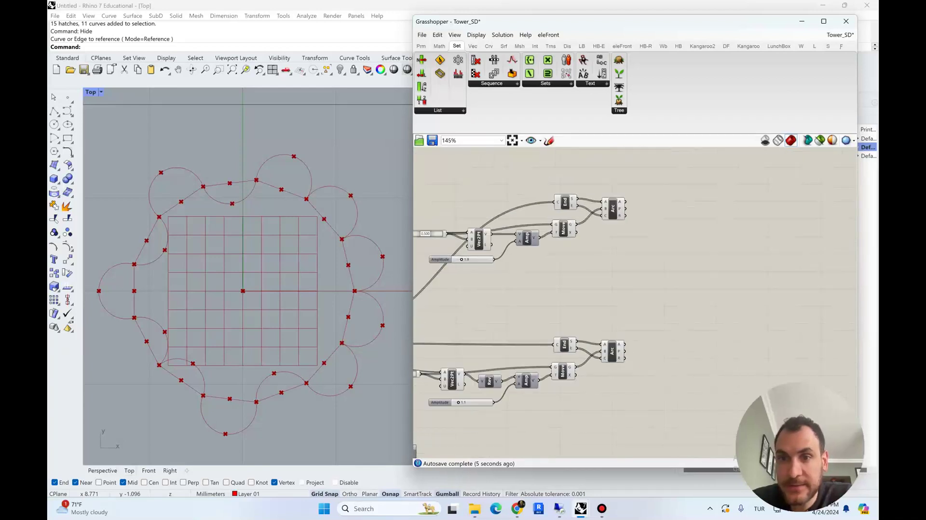
drag(663, 371, 609, 194)
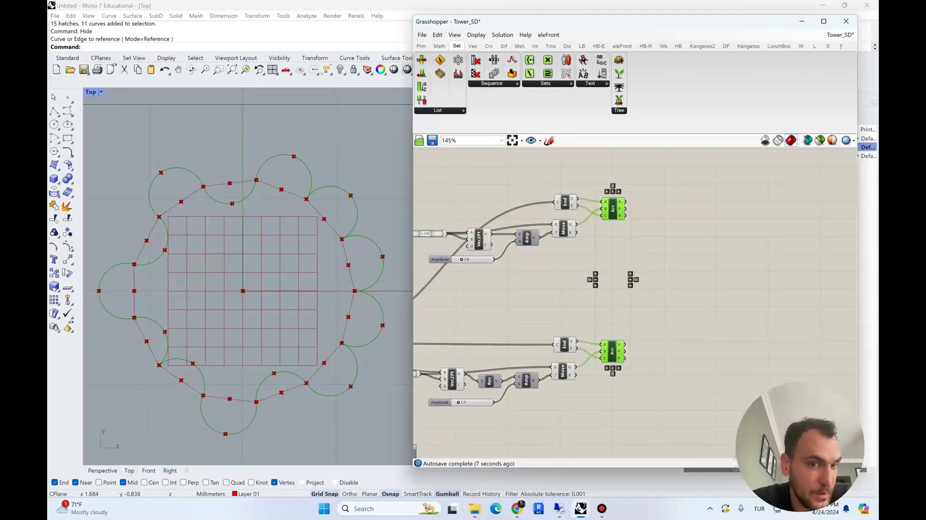
double_click(673, 285)
text(join)
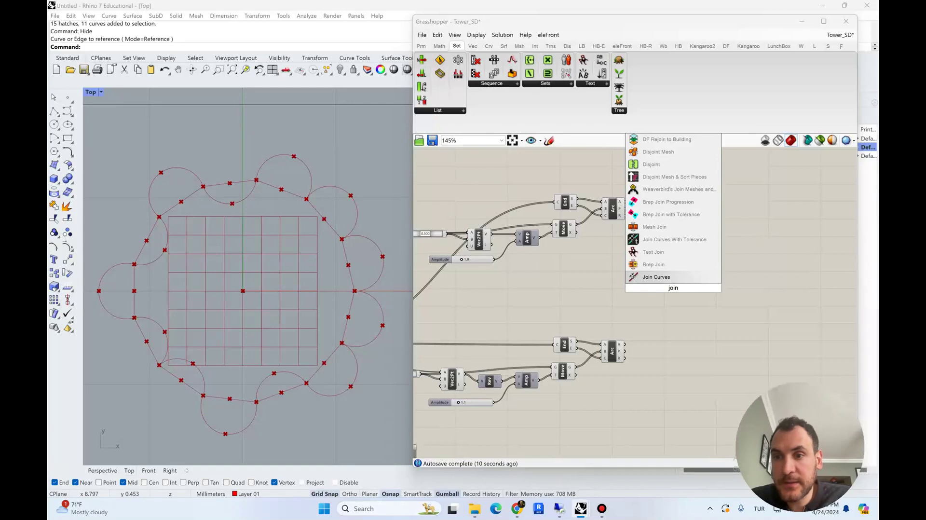
key(Return)
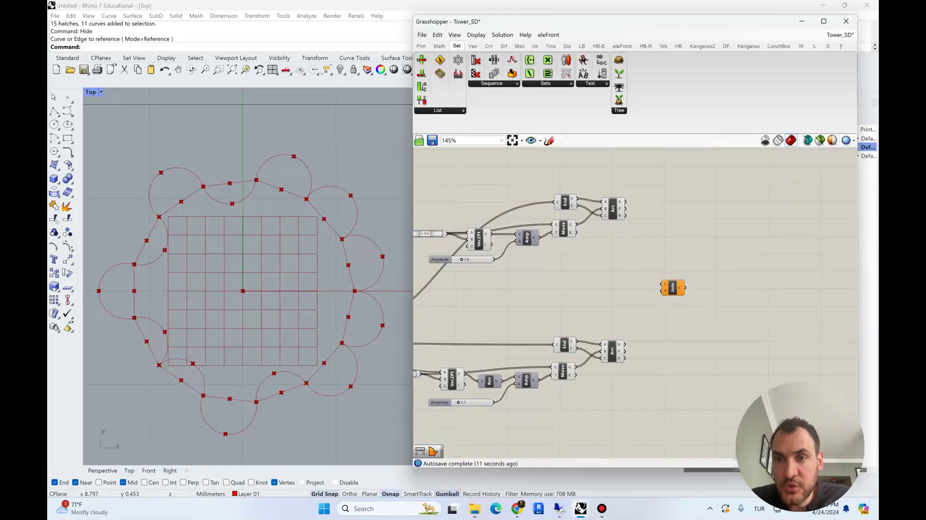
drag(626, 201, 661, 284)
shift+drag(624, 344, 681, 284)
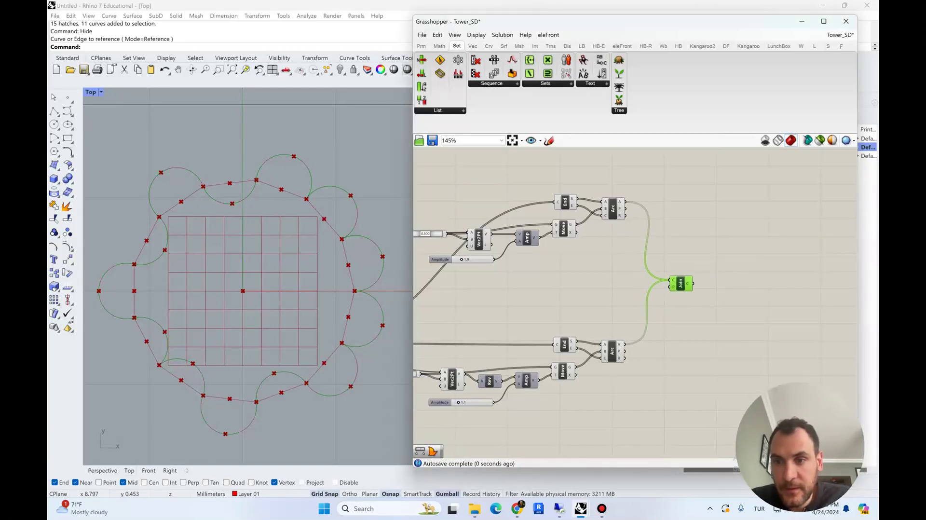
mouse_move(688, 284)
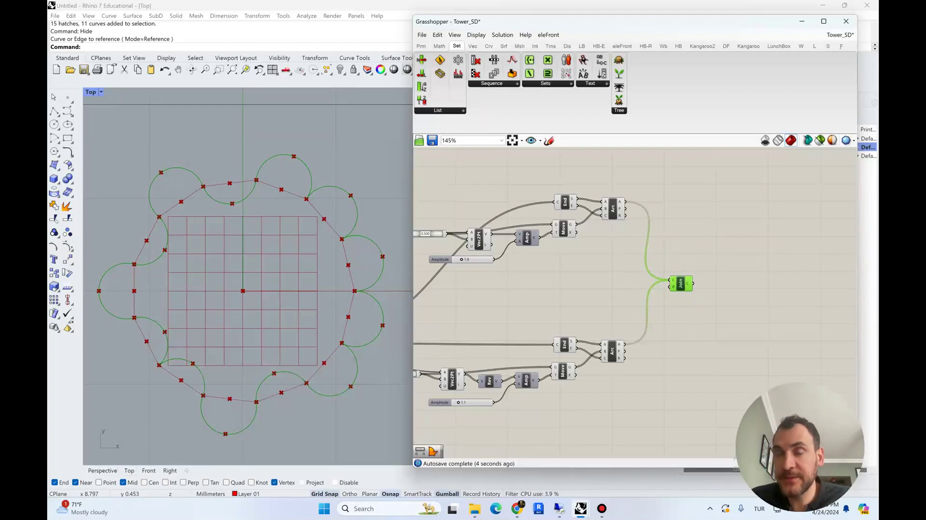
Add a Boundary Surfaces component beside Join Curves and connect the joined curve to its edges input
double_click(732, 287)
text(boundar)
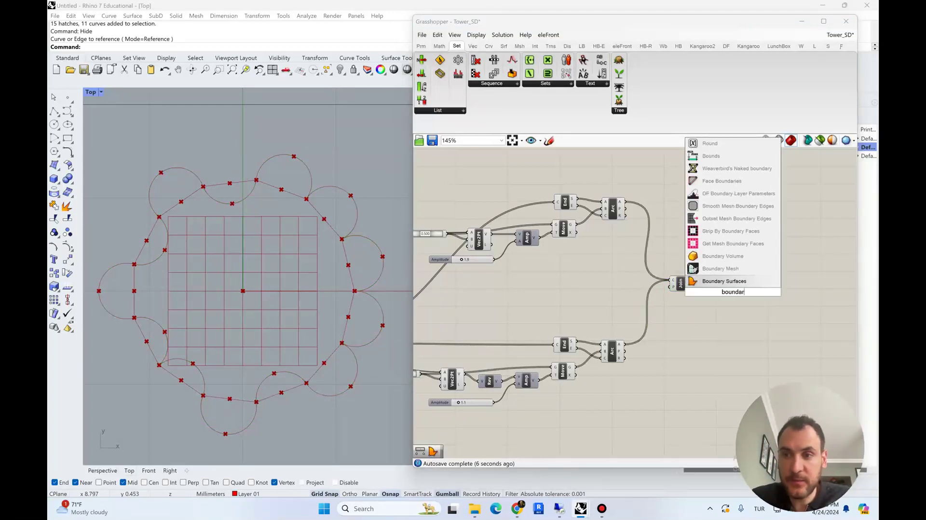
key(Return)
drag(732, 292, 720, 284)
Add a Custom Preview component and connect the Boundary Surfaces output to its geometry input
double_click(756, 287)
text(custom p)
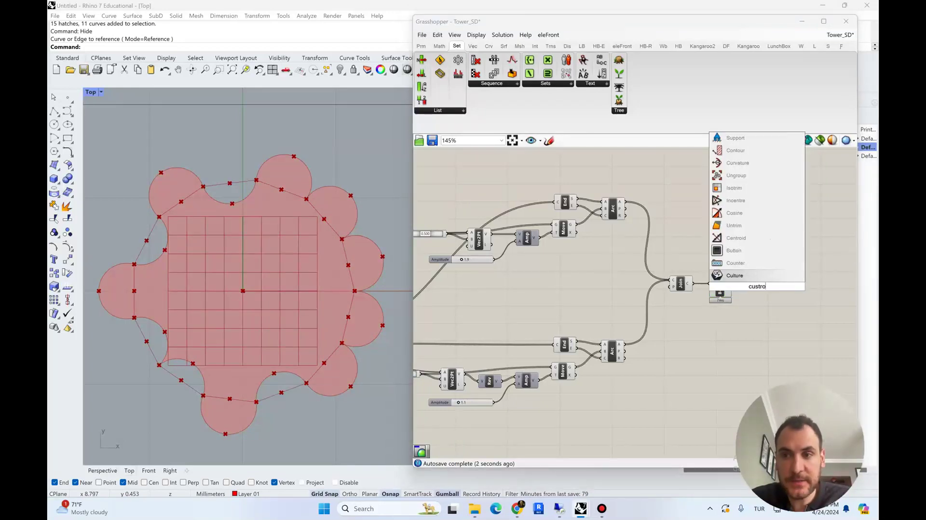
text(review)
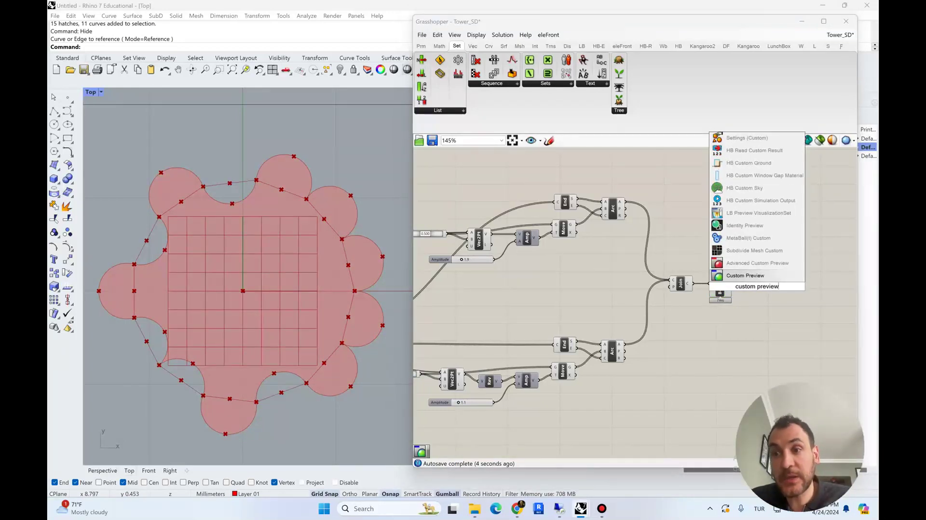
key(Return)
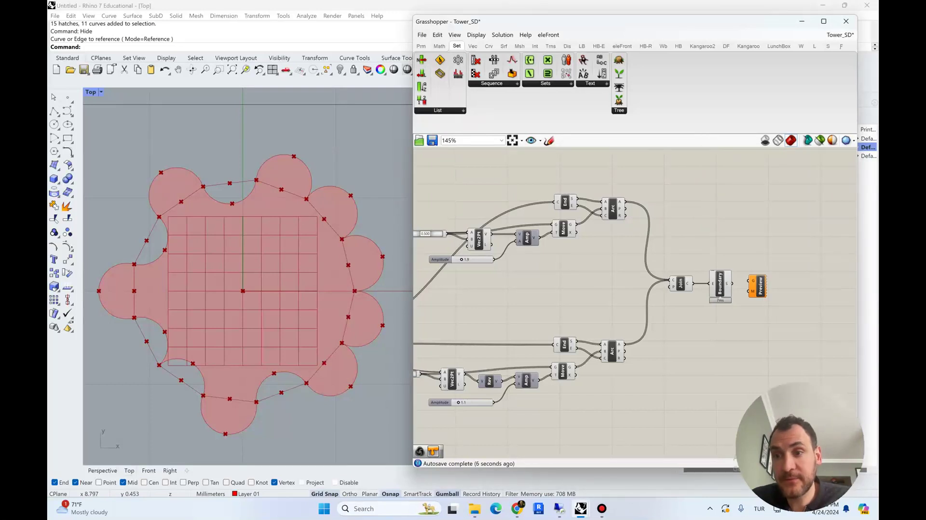
drag(757, 287, 774, 288)
Add a Colour Swatch, set it to red, and connect it to Custom Preview's material input
double_click(714, 315)
text(c)
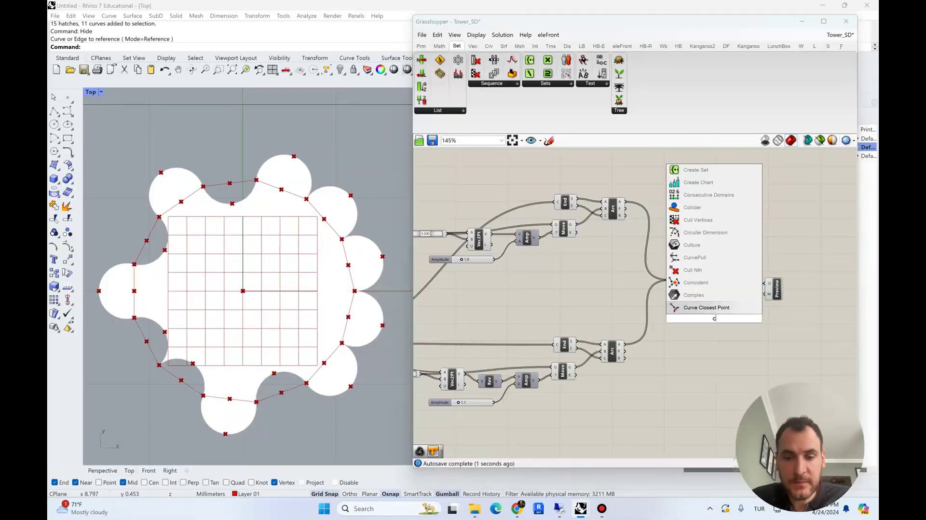
text(olor s)
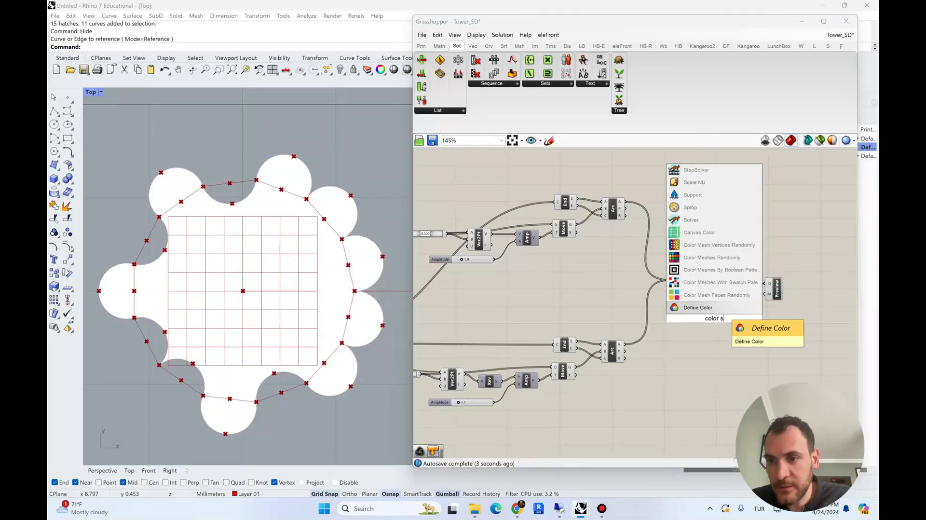
text(watch)
key(Return)
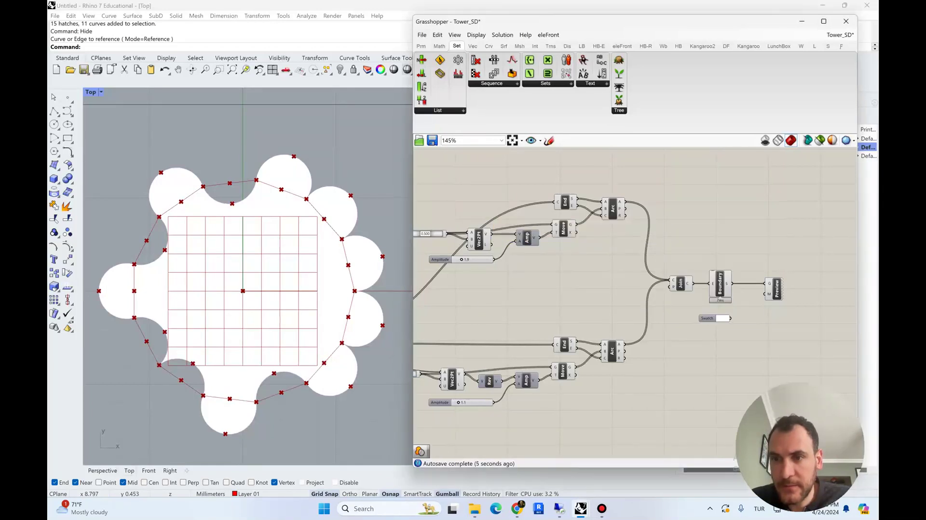
click(723, 318)
click(736, 424)
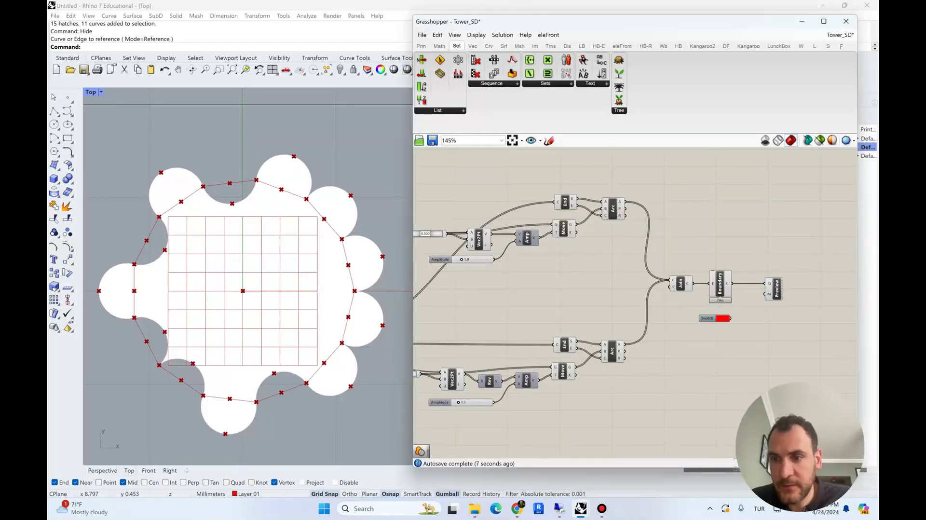
click(776, 288)
click(771, 335)
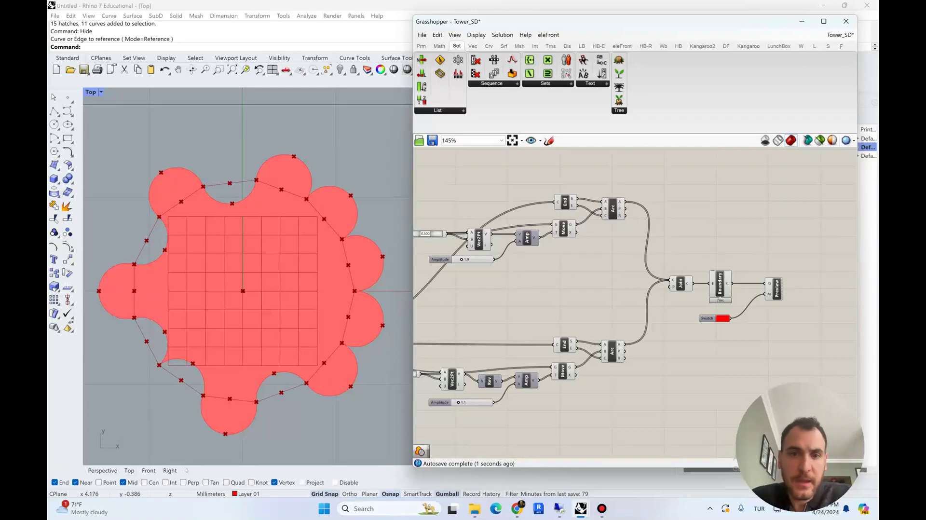
Examine the overall definition, the floor plan inside its square frame, and the Boundary curve that feeds the ExportView region
scroll(627, 289, down, 5)
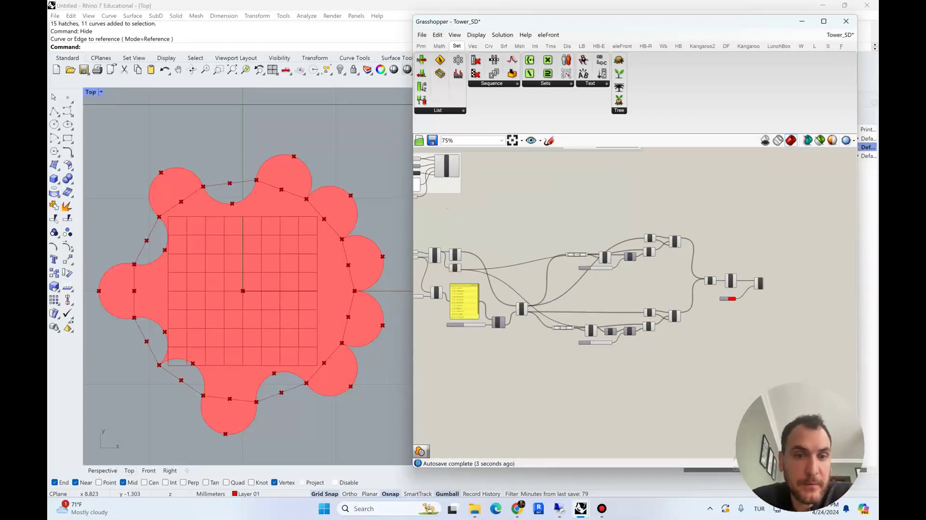
right_drag(644, 366, 626, 368)
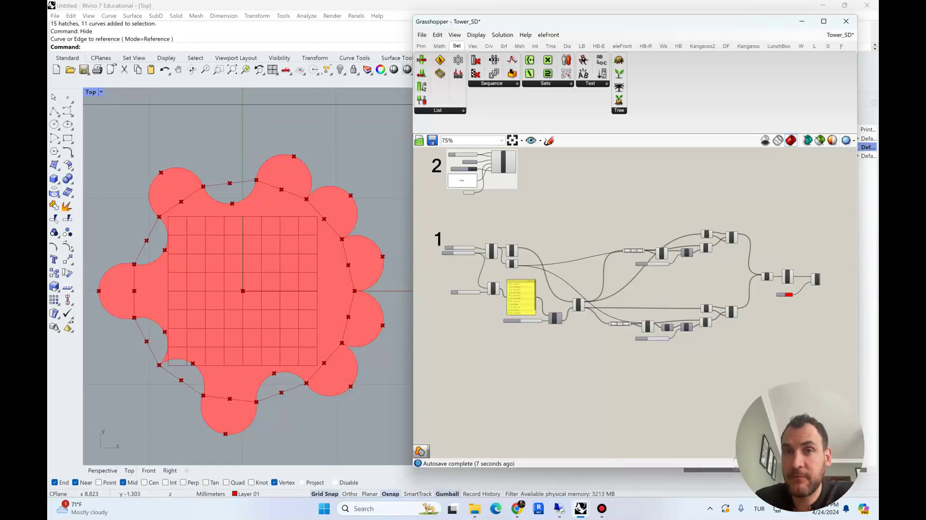
scroll(340, 275, down, 4)
right_drag(340, 275, 308, 267)
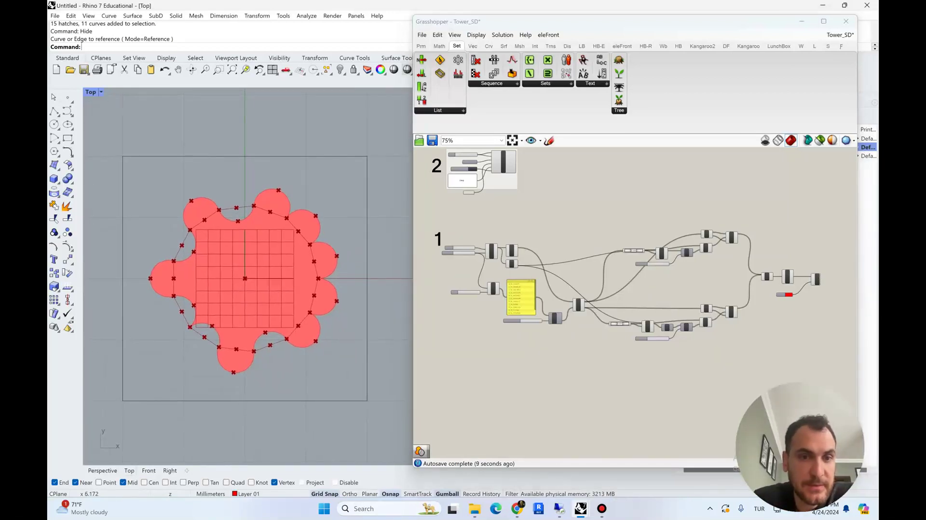
scroll(264, 208, up, 2)
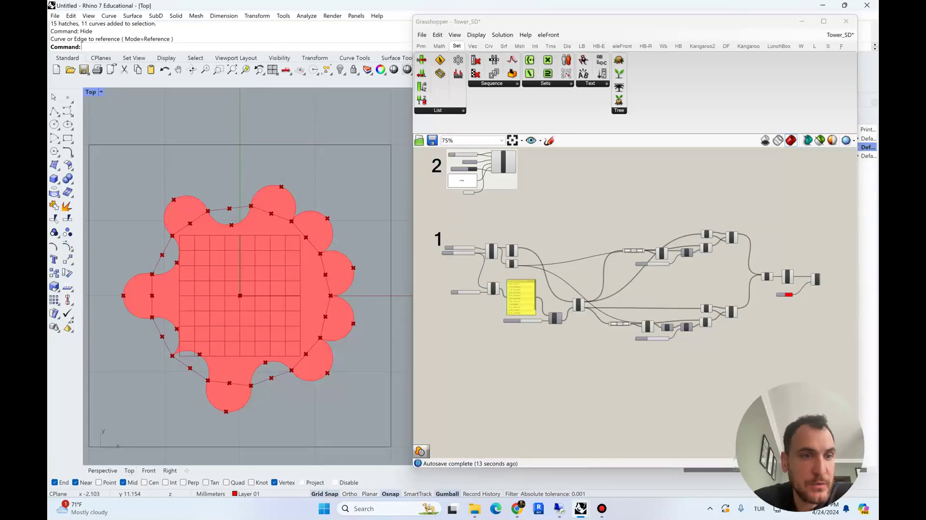
right_drag(464, 186, 487, 209)
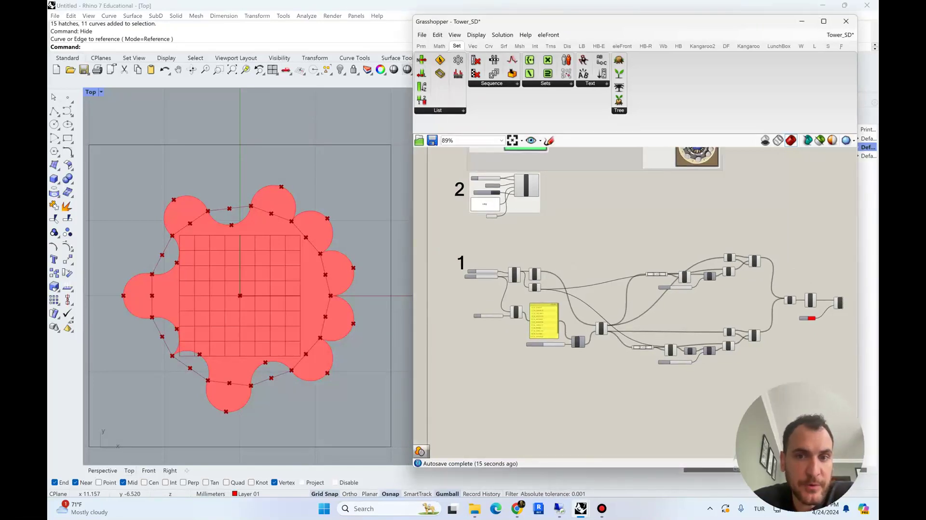
scroll(486, 208, up, 5)
click(499, 226)
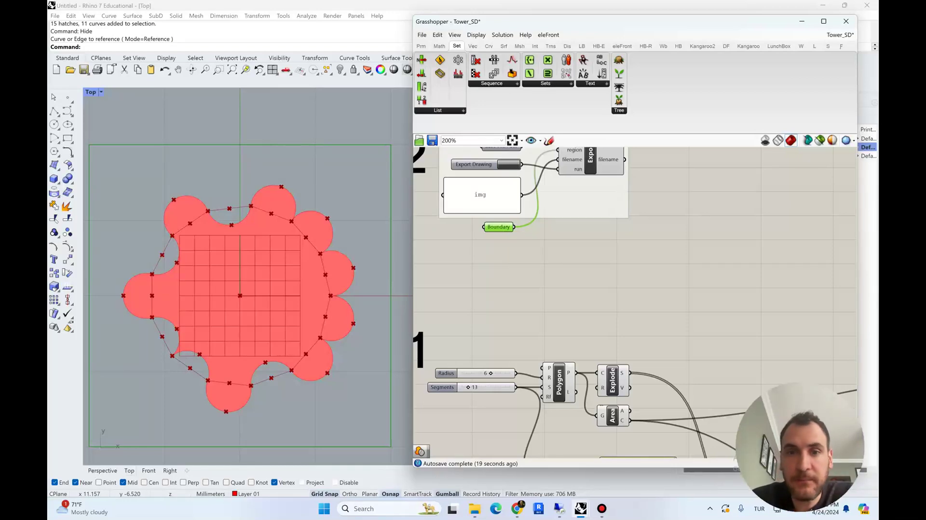
scroll(561, 252, down, 5)
right_drag(430, 232, 448, 227)
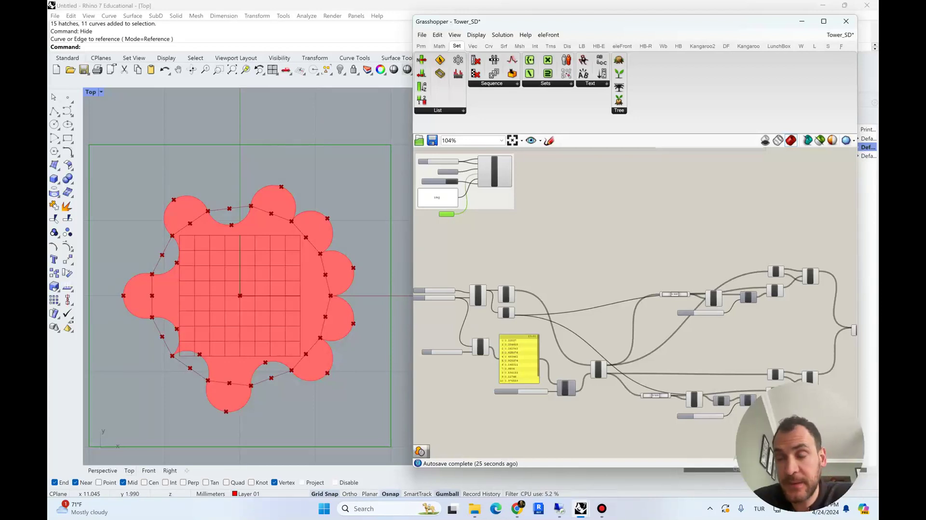
Add a Curve parameter, connect the Boundary curve that feeds ExportView to it, and place it near the Join Curves component
scroll(635, 301, up, 5)
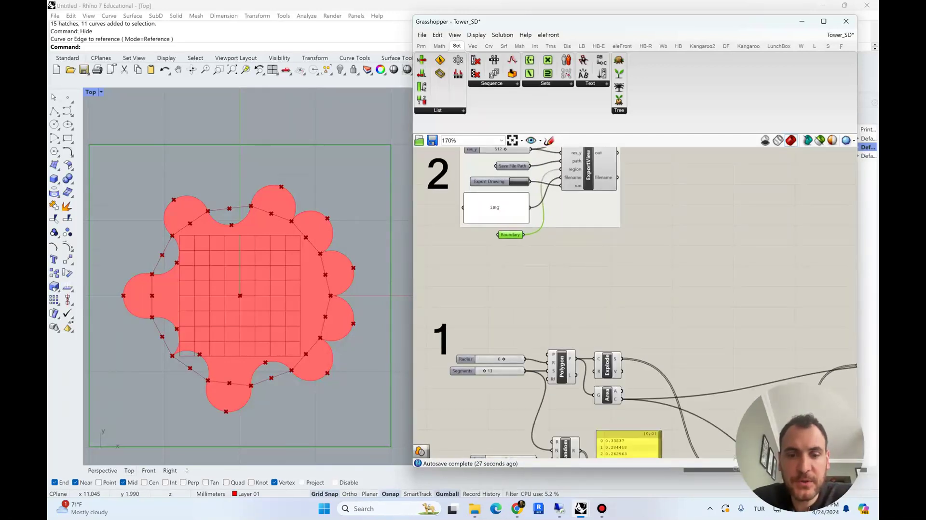
double_click(546, 246)
text(crv)
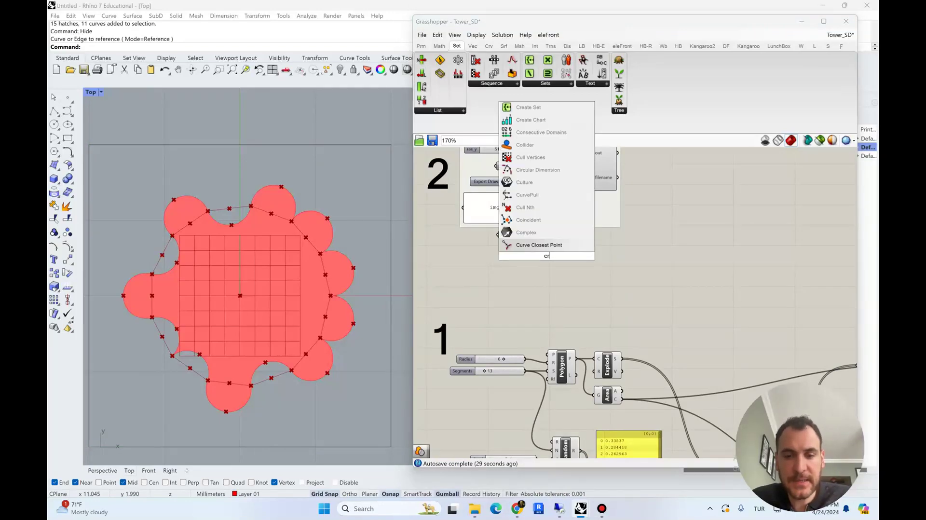
click(542, 246)
drag(524, 234, 551, 322)
scroll(543, 255, down, 8)
scroll(686, 296, up, 7)
scroll(652, 306, up, 2)
Duplicate the Boundary Surfaces, Custom Preview and red Colour Swatch group below the original, and feed the new Curve parameter into the copied Boundary Surfaces' edges input
right_drag(627, 309, 602, 297)
drag(707, 209, 593, 288)
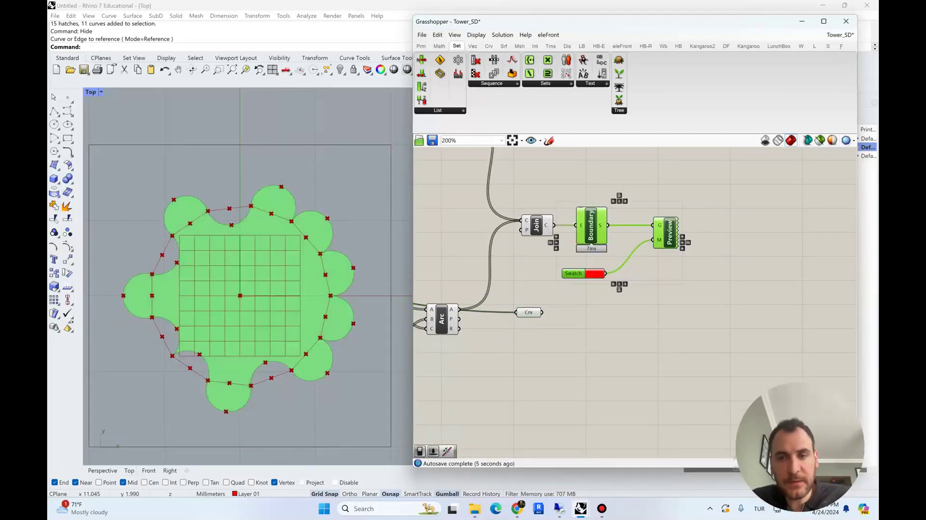
alt+drag(591, 225, 583, 318)
click(632, 295)
Change the copied Colour Swatch to green with a hue of 114°
click(602, 367)
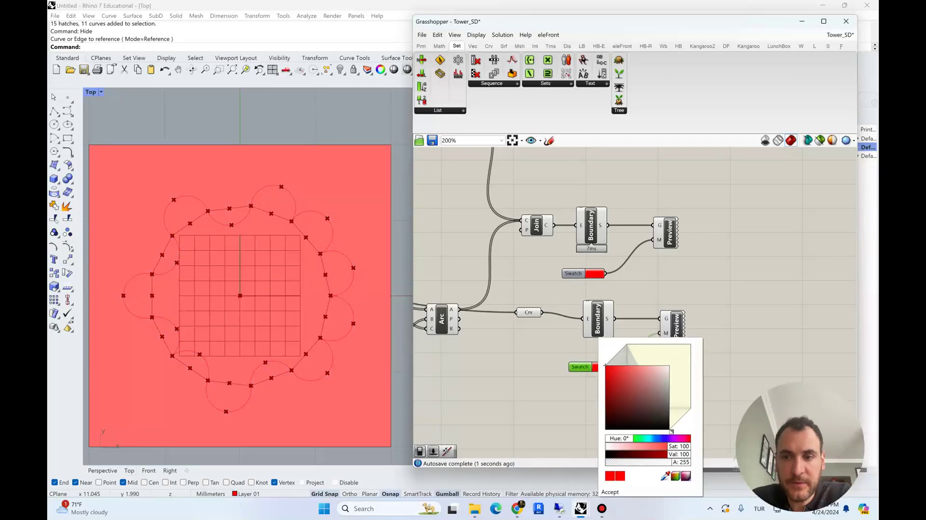
drag(619, 438, 639, 438)
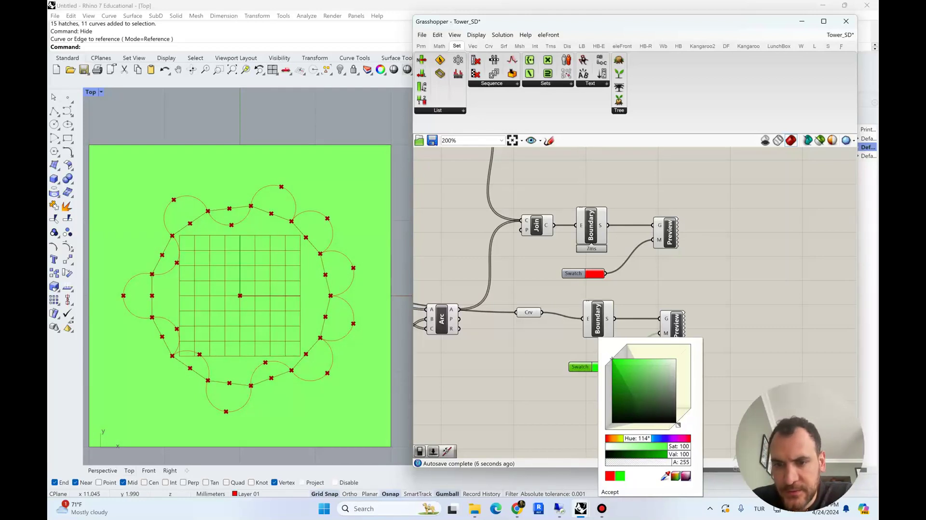
click(733, 363)
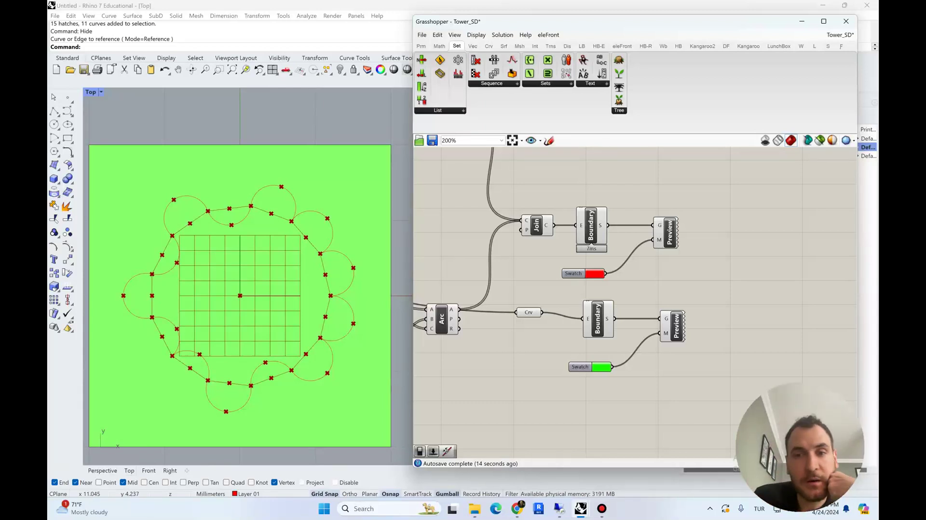
Move both surface preview groups farther from Join Curves and add a Region Difference component in the gap
right_drag(714, 374, 674, 366)
drag(674, 366, 540, 194)
drag(550, 212, 660, 211)
double_click(561, 269)
text(solid)
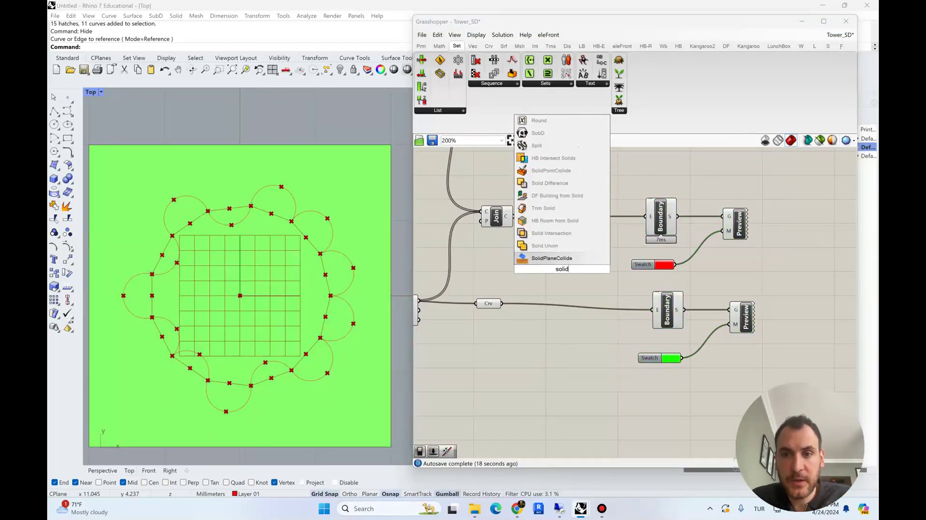
text(region diffe)
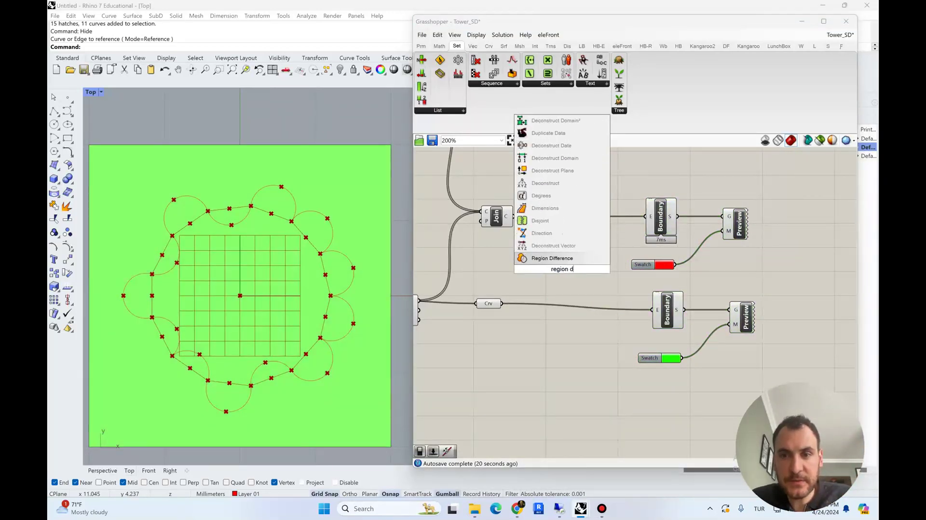
click(552, 258)
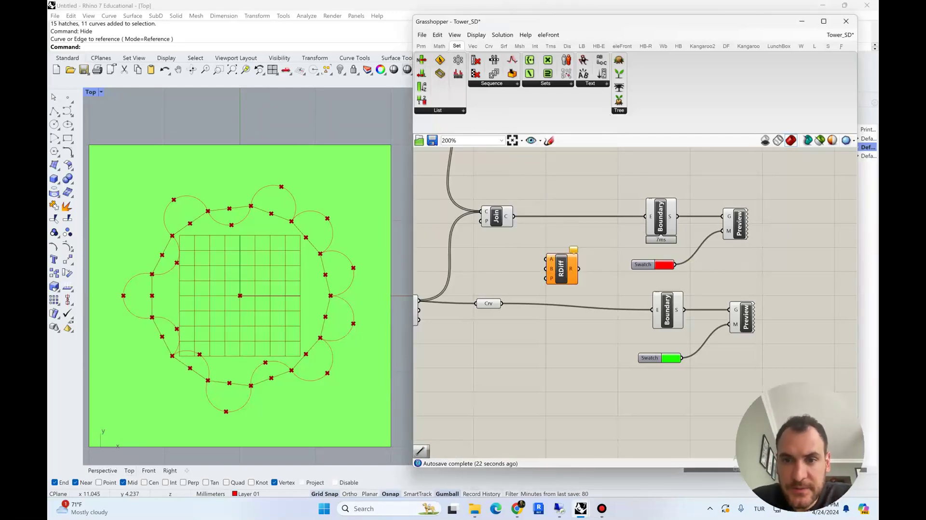
Connect the frame curve to Region Difference's A input and the joined curve to B, and feed the result into the second Boundary Surfaces
click(488, 304)
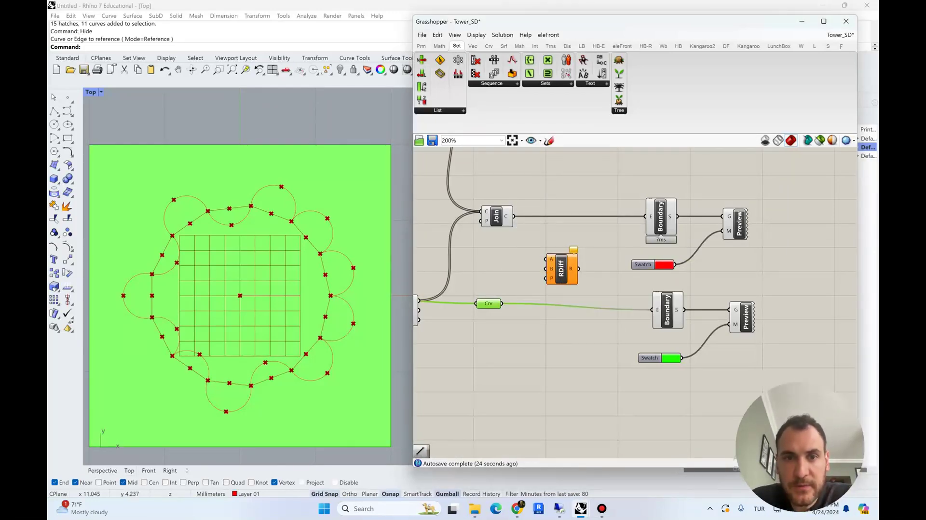
drag(513, 217, 560, 273)
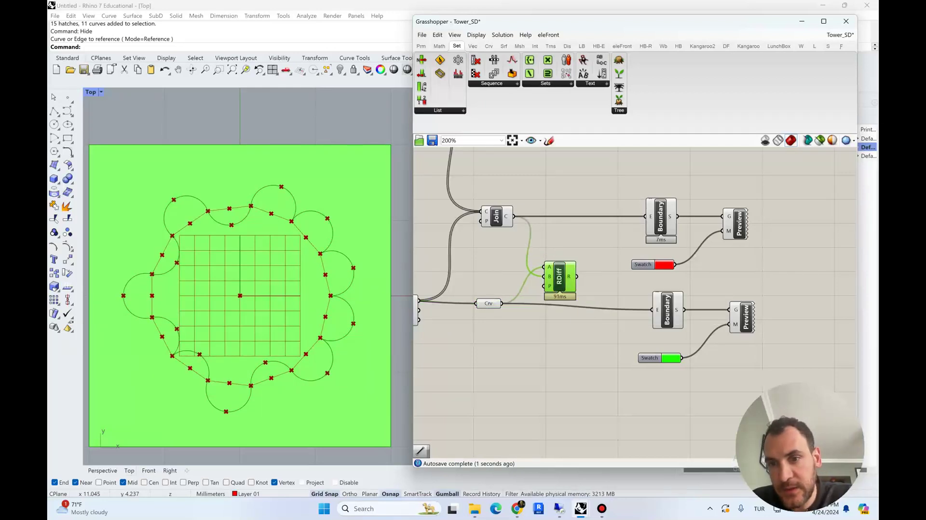
mouse_move(568, 276)
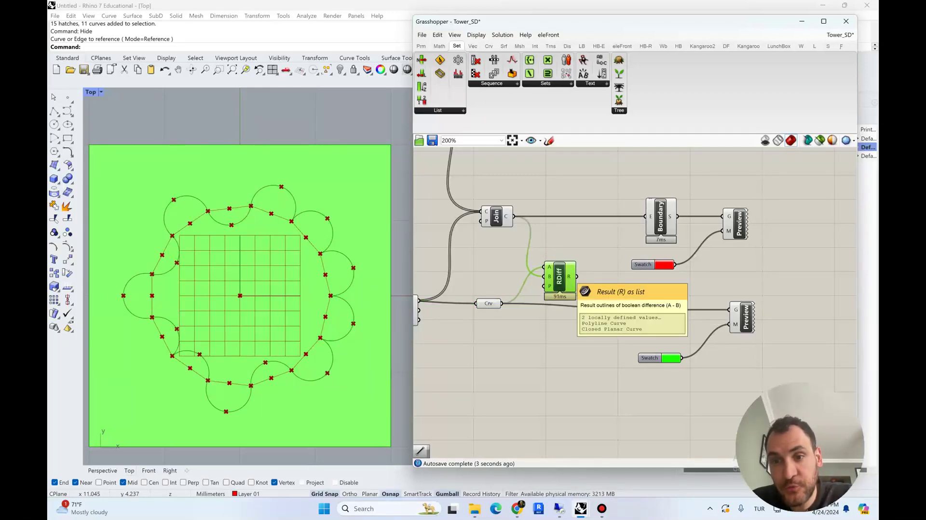
shift+drag(576, 277, 653, 309)
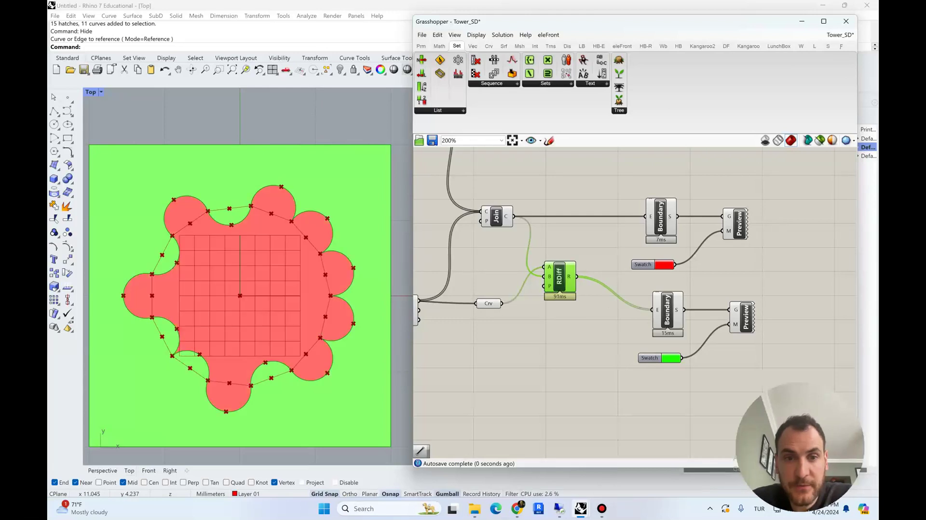
click(599, 338)
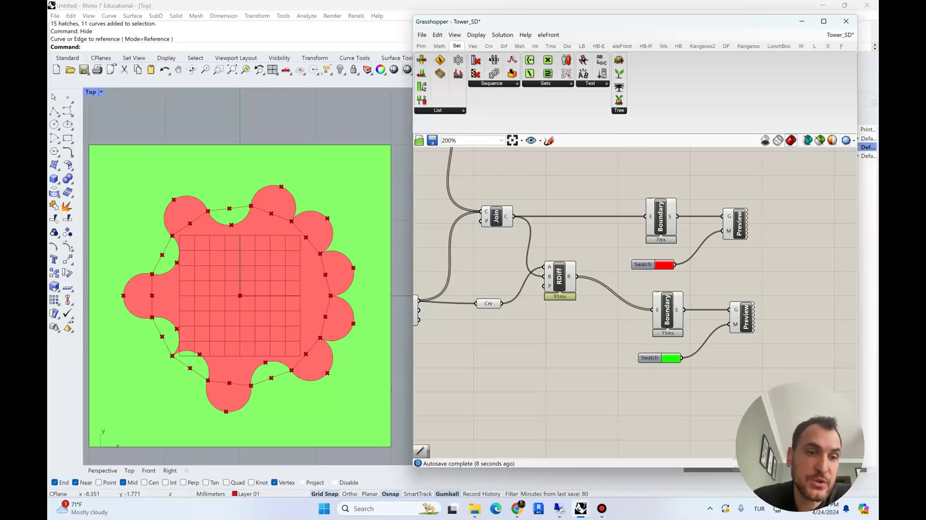
Turn off the preview of all components in the floor plan definition except the two Custom Preview components
right_drag(663, 312, 717, 268)
scroll(703, 311, down, 2)
scroll(794, 281, down, 2)
scroll(798, 282, down, 1)
scroll(718, 266, up, 2)
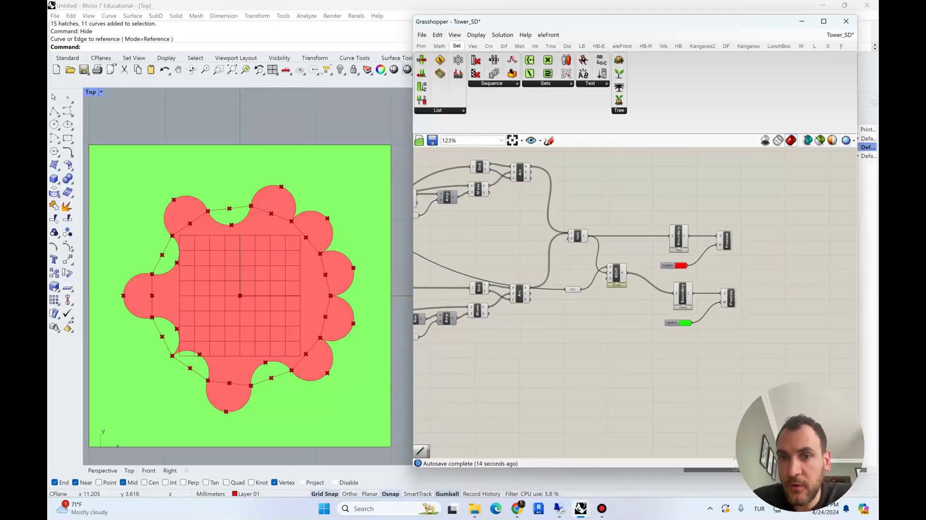
right_drag(569, 308, 655, 327)
drag(840, 343, 799, 240)
scroll(798, 238, down, 2)
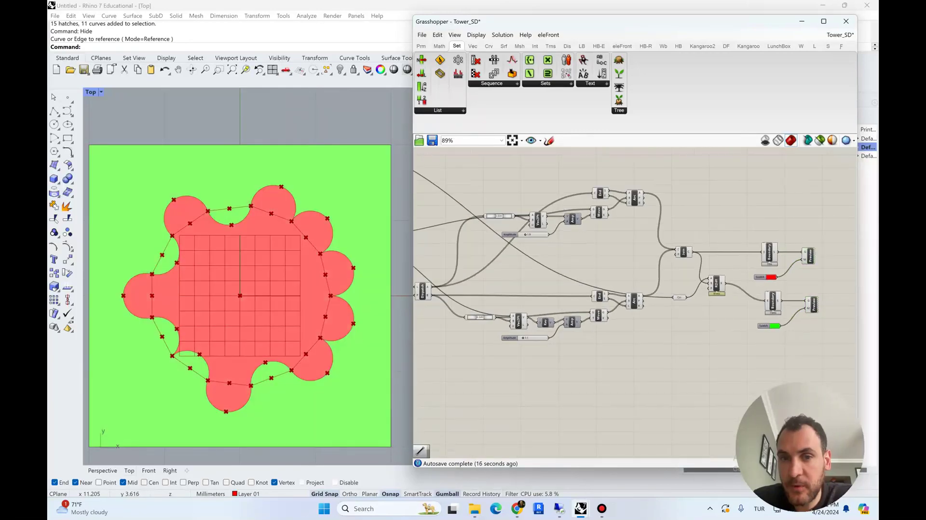
right_drag(799, 239, 838, 232)
scroll(239, 206, up, 3)
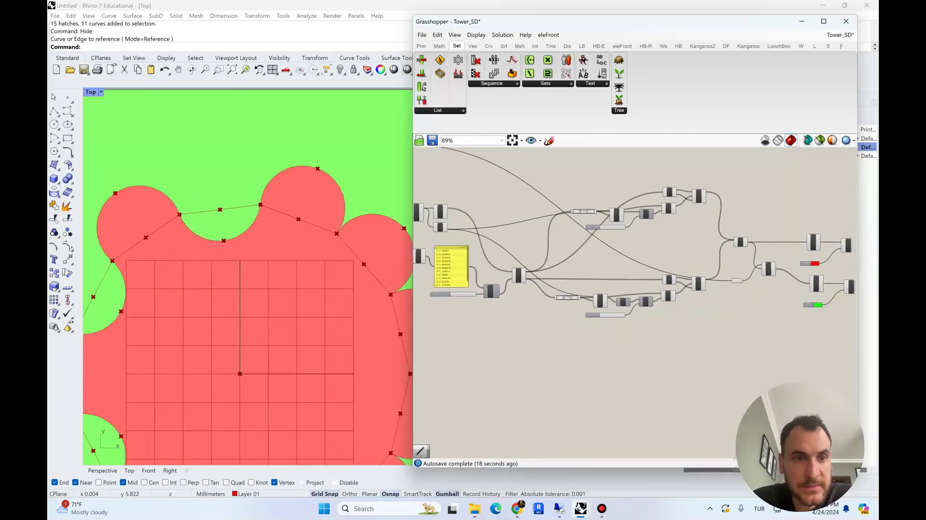
scroll(248, 182, down, 3)
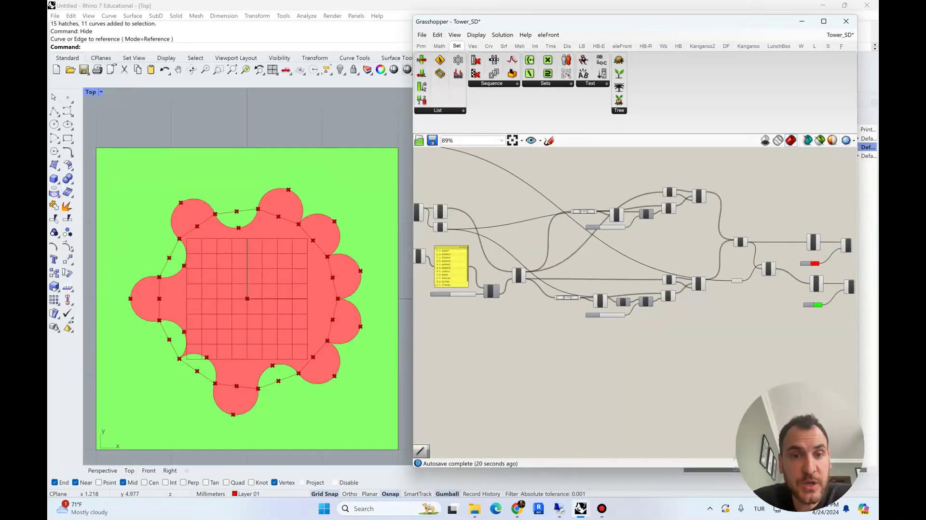
drag(826, 330, 417, 175)
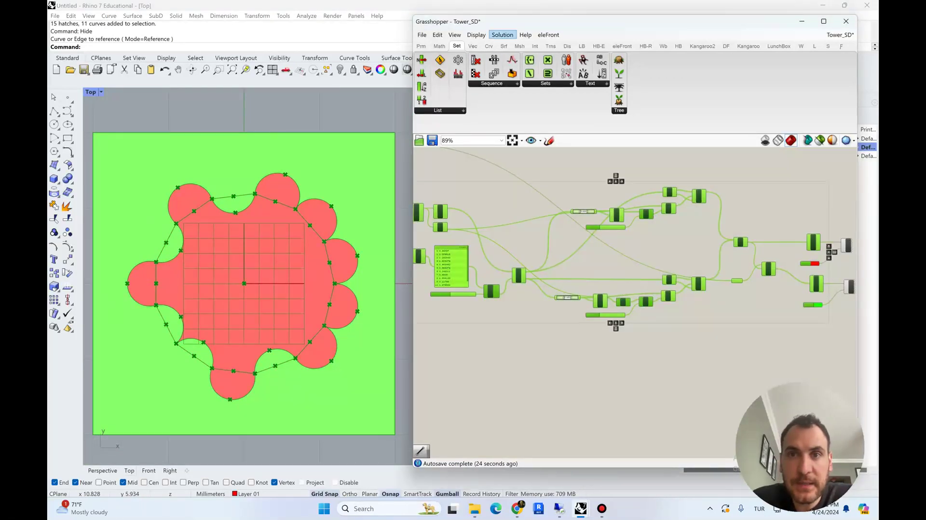
click(502, 34)
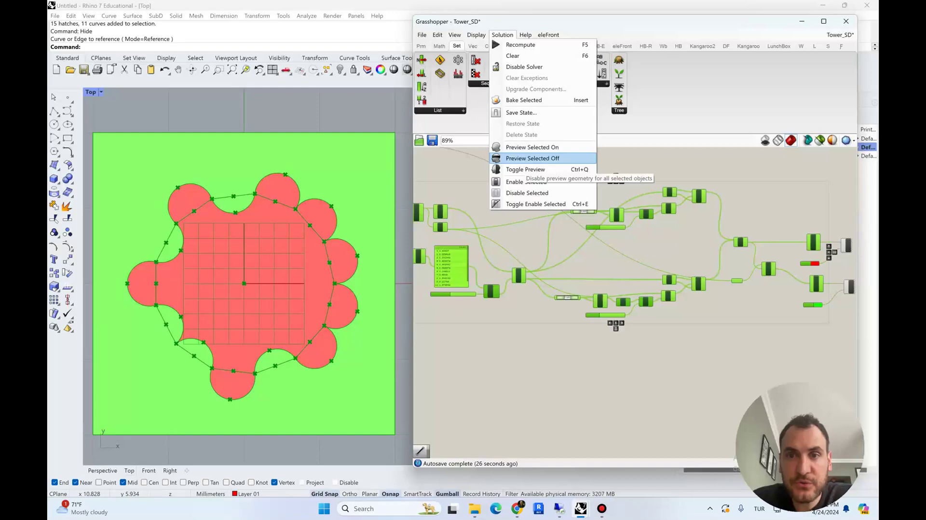
click(525, 159)
Set the polygon's segment count to 11 and the Random component's seed to 4
right_drag(521, 304, 721, 351)
scroll(721, 351, up, 3)
scroll(473, 174, down, 2)
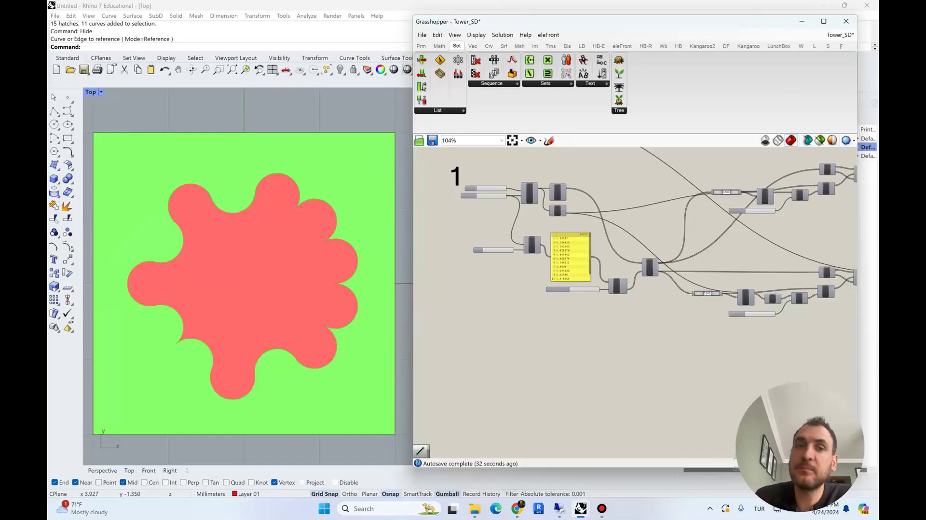
scroll(475, 184, up, 5)
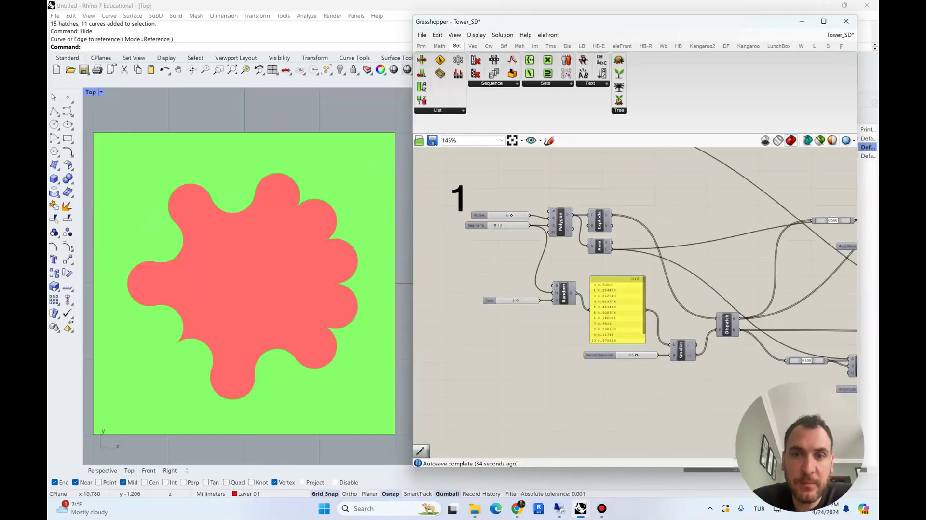
drag(496, 218, 495, 217)
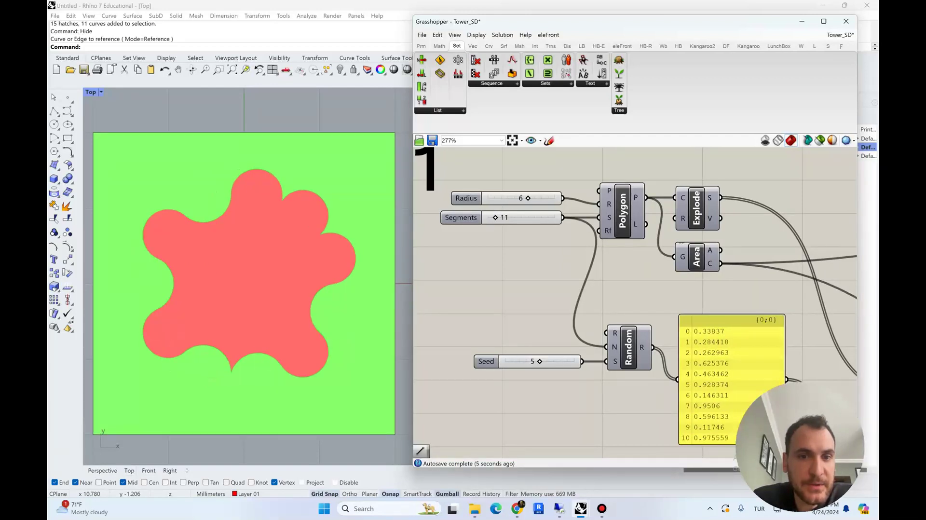
drag(539, 361, 532, 361)
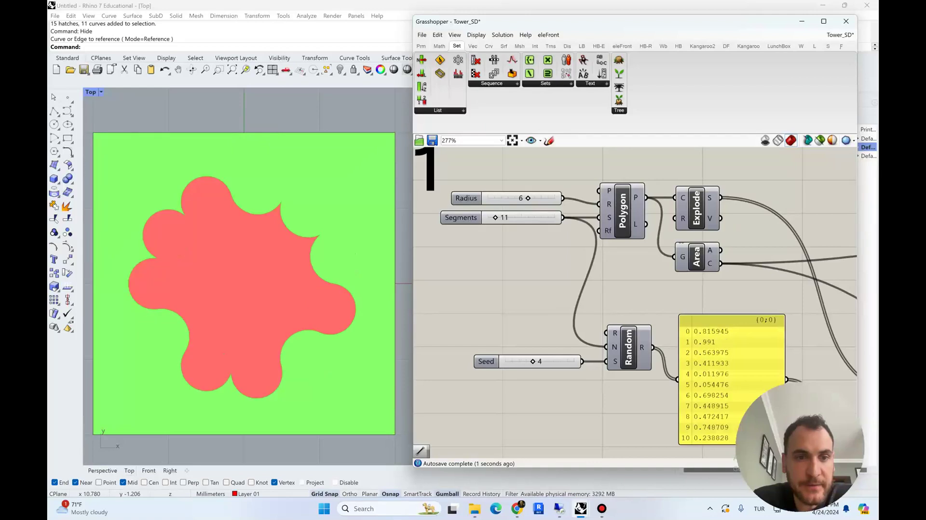
Set the polygon's radius to 7, try 27 segments, and settle on 16 segments
drag(528, 198, 534, 197)
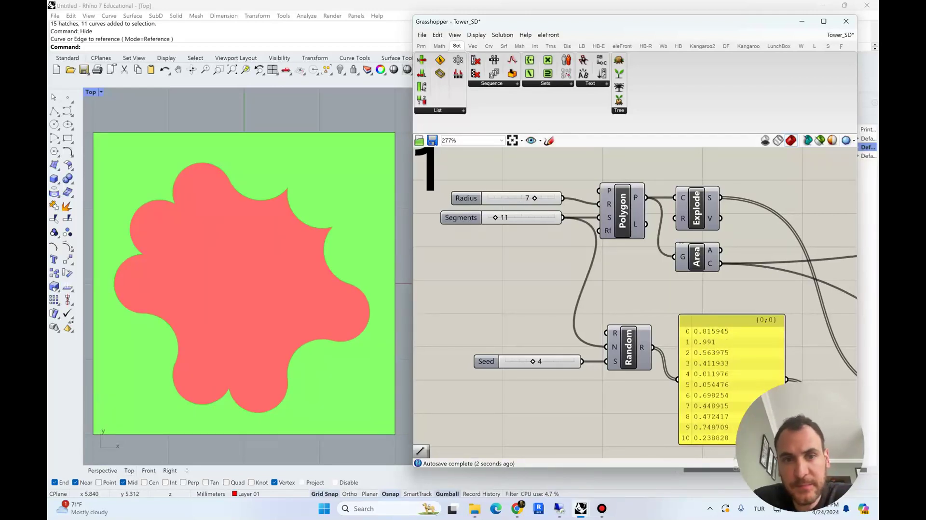
drag(495, 217, 506, 217)
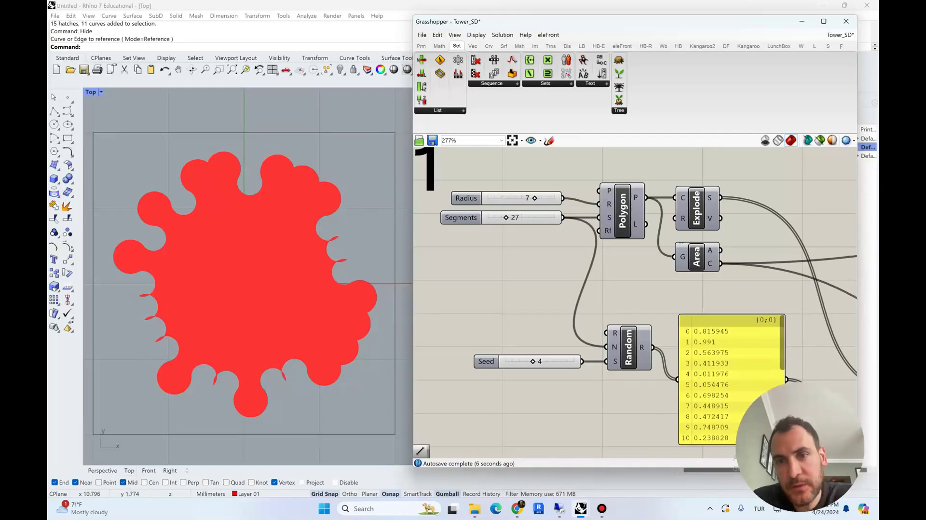
drag(505, 217, 498, 218)
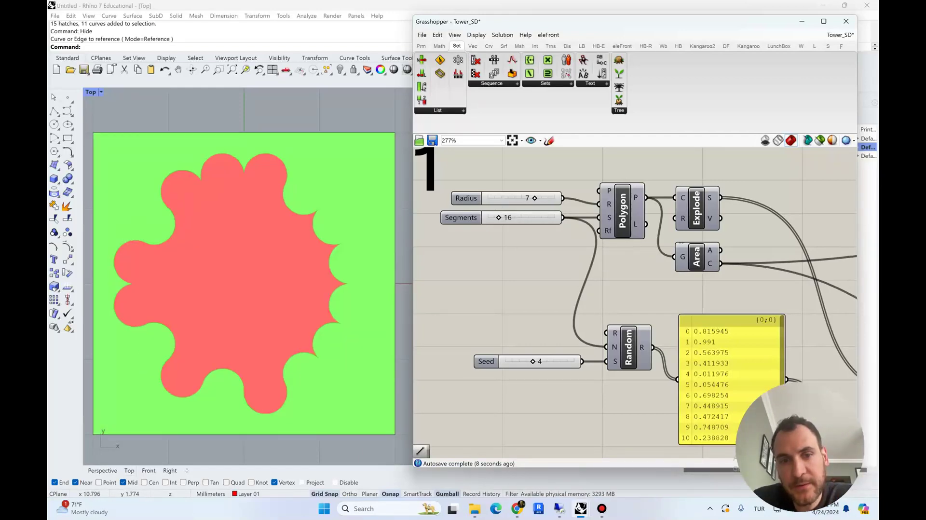
Set the amplitude of the inward (reversed) arcs to 0.9 and that of the outward arcs to 1.5
scroll(498, 217, down, 2)
scroll(496, 218, down, 9)
scroll(685, 253, up, 6)
right_drag(484, 300, 581, 311)
scroll(582, 311, up, 6)
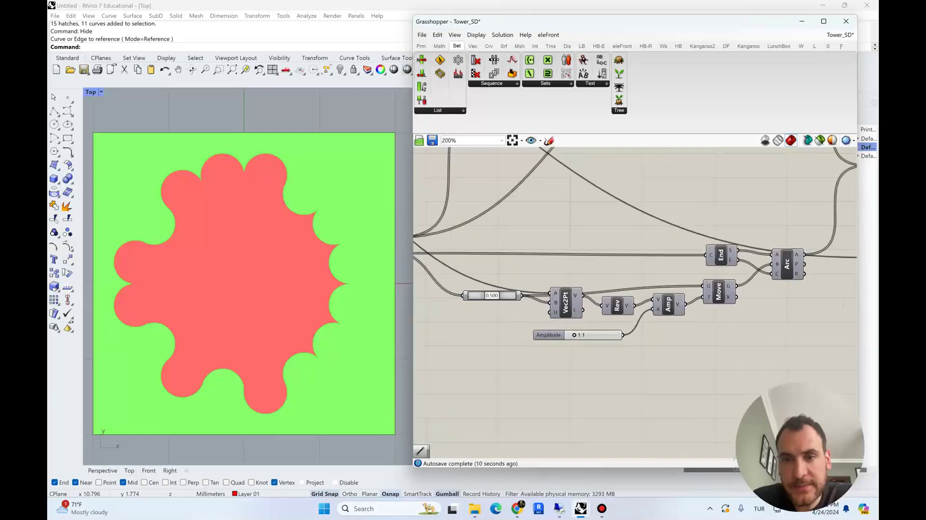
drag(567, 351, 565, 350)
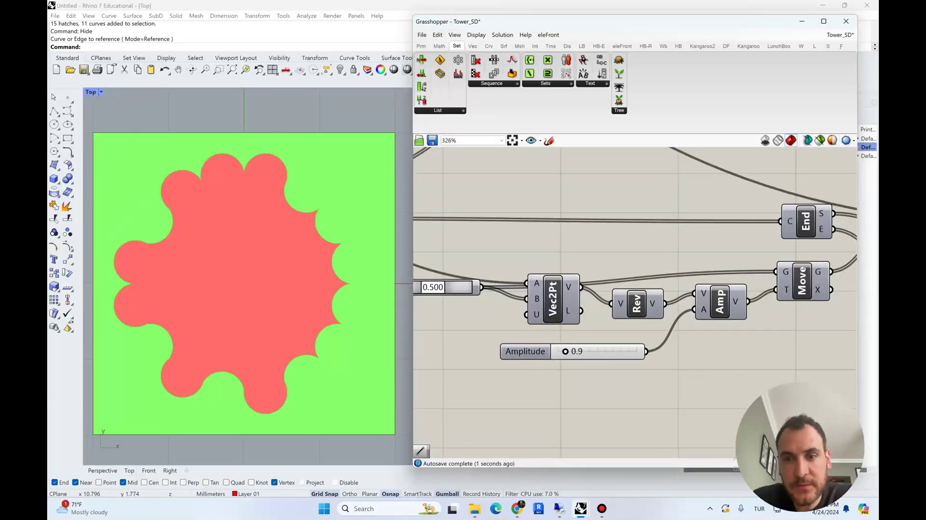
scroll(565, 351, down, 3)
drag(581, 249, 579, 249)
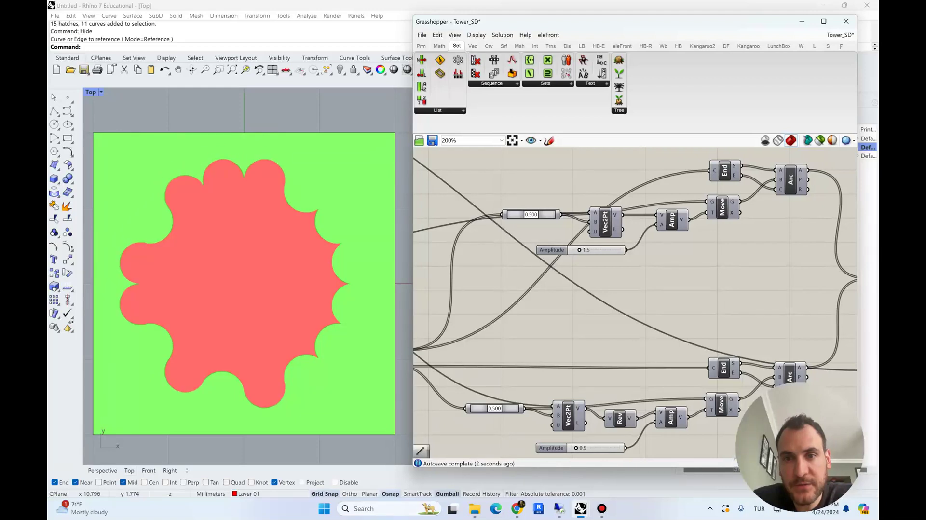
Export the red and green floor plan drawing through the ExportView group
scroll(236, 276, down, 2)
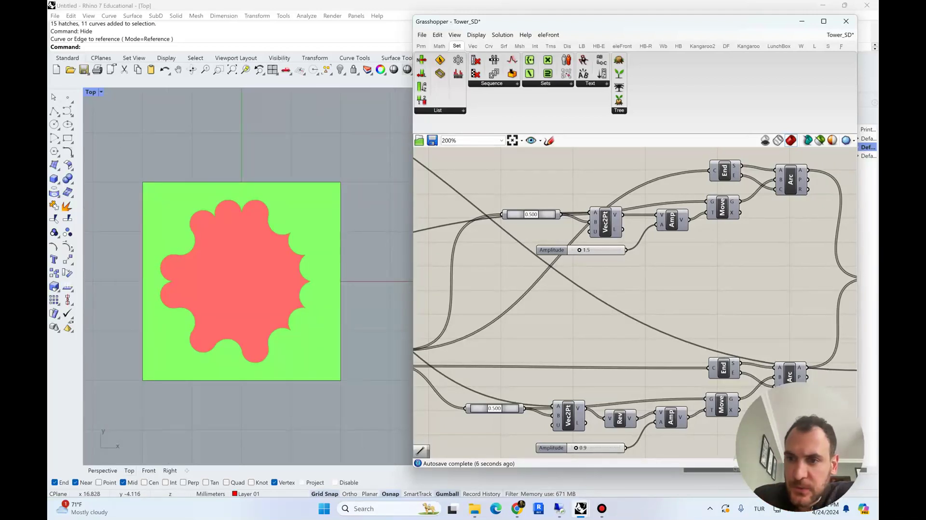
scroll(635, 299, down, 2)
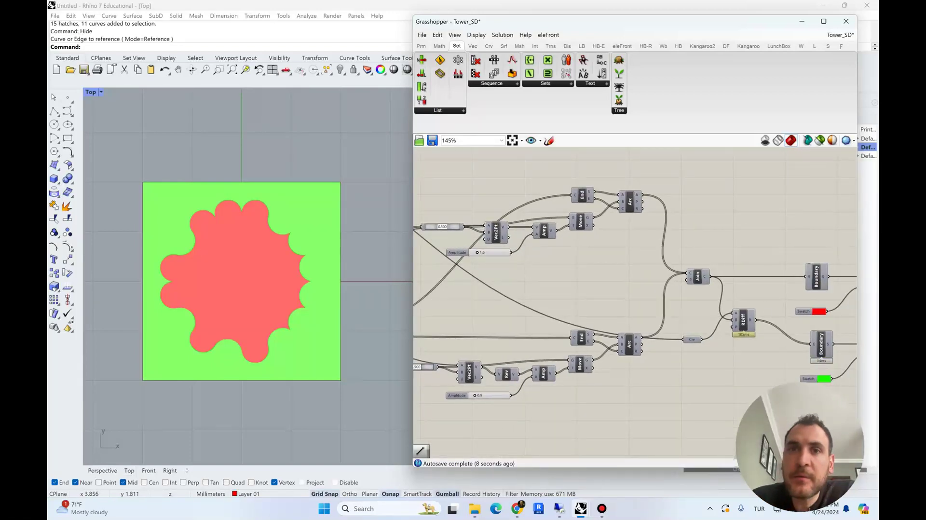
scroll(138, 224, up, 2)
right_drag(627, 270, 655, 401)
scroll(549, 289, up, 3)
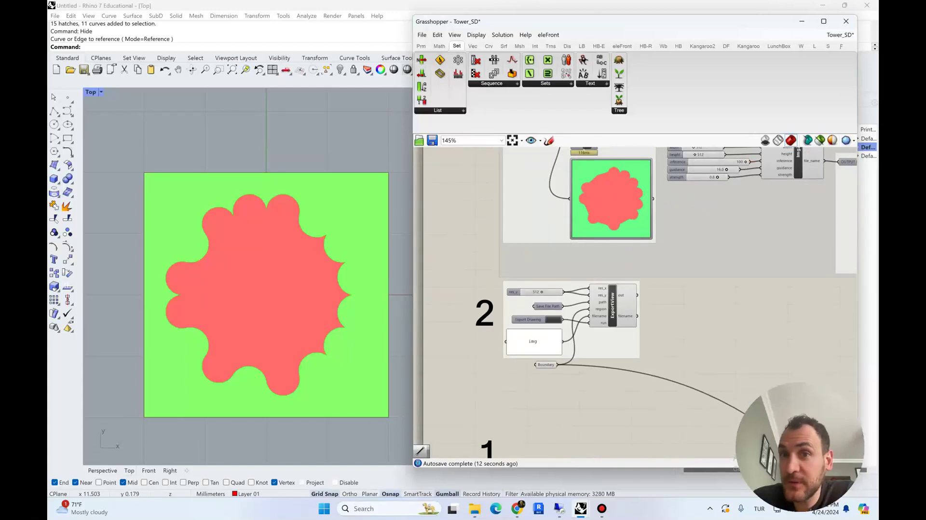
right_drag(579, 289, 551, 302)
scroll(467, 372, up, 2)
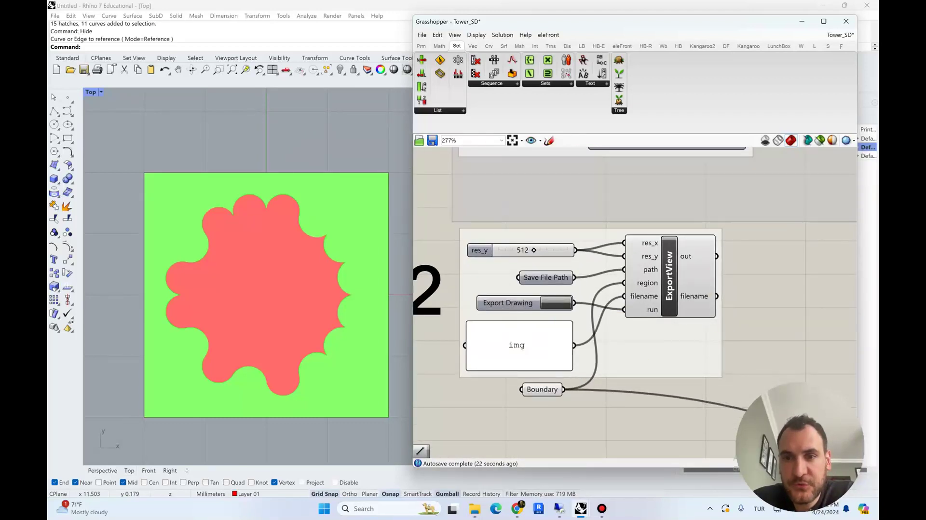
Check the exported img.jpg in the desktop's Tower folder, then return to the Grasshopper definition
mouse_move(475, 508)
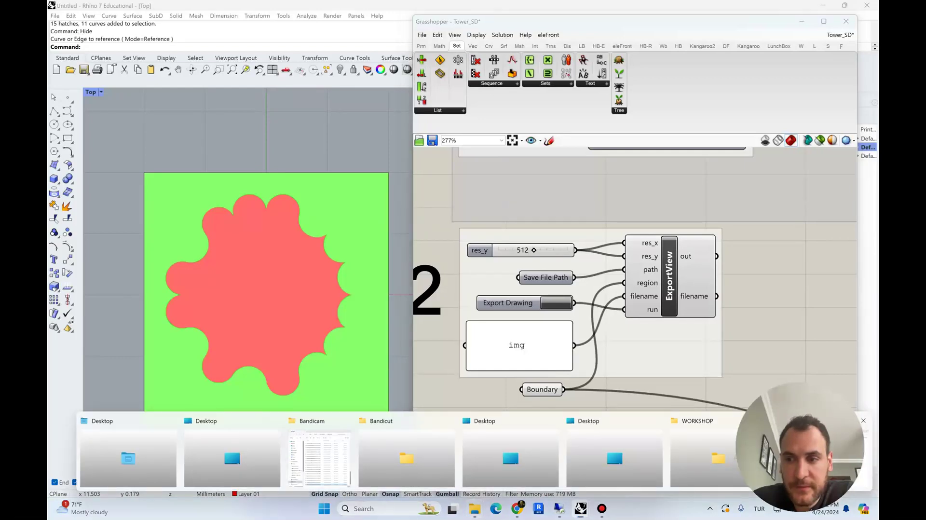
click(509, 443)
click(241, 158)
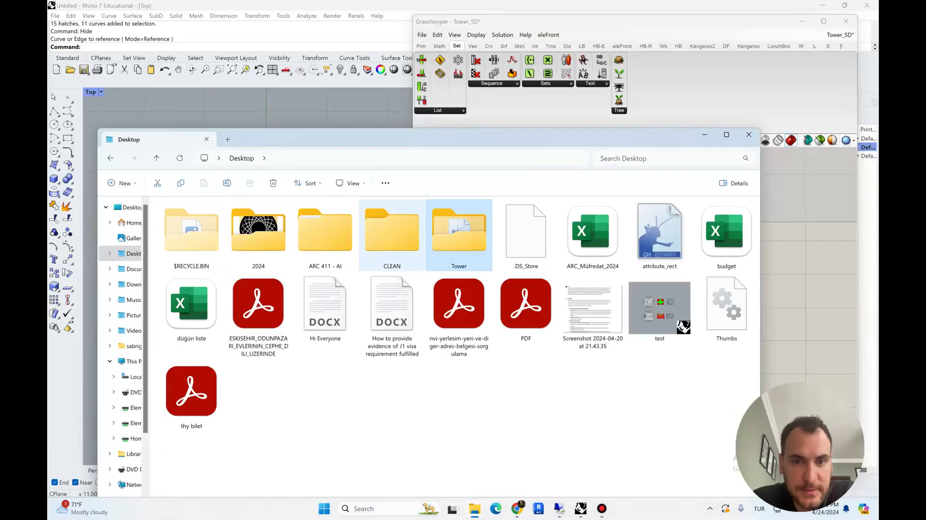
double_click(458, 226)
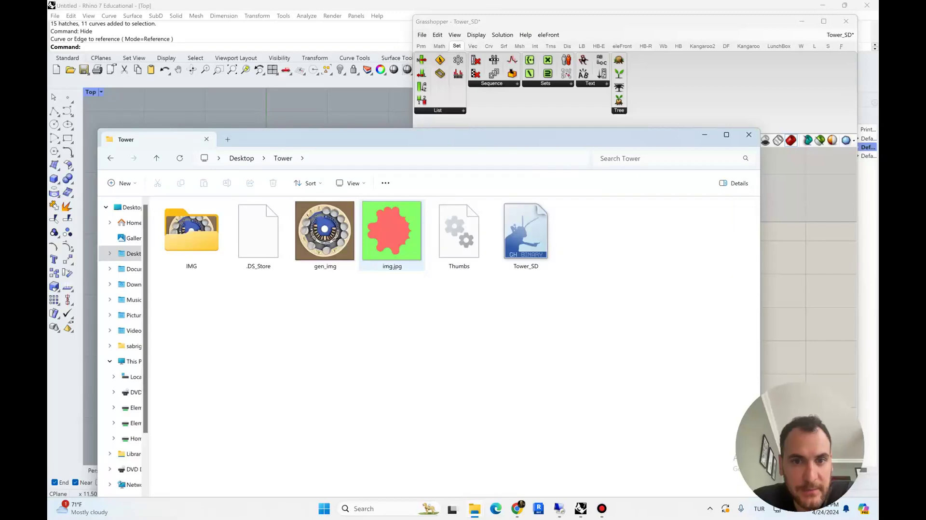
click(806, 231)
Review the Img2Img group's input image, prompt, negative prompt and generation sliders
right_drag(806, 231, 787, 251)
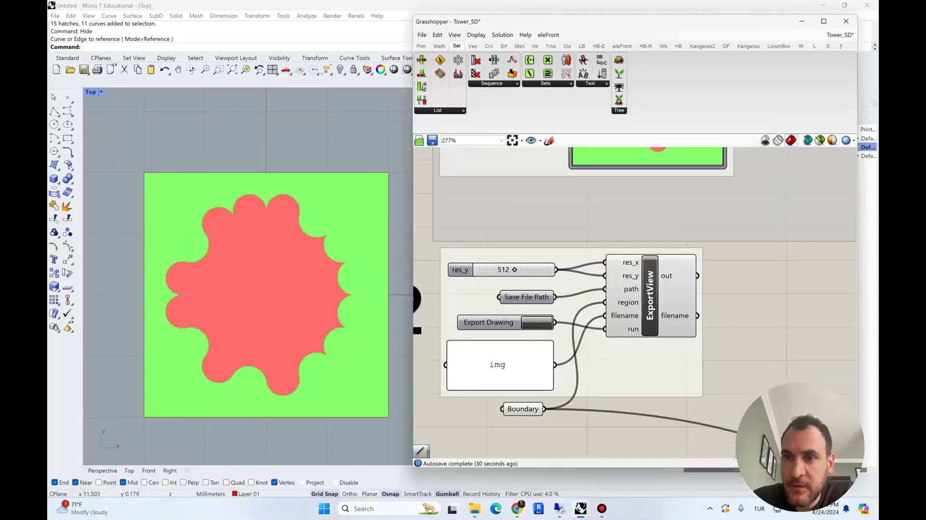
right_drag(662, 156, 613, 293)
scroll(612, 263, down, 3)
right_drag(593, 154, 531, 292)
scroll(531, 291, down, 1)
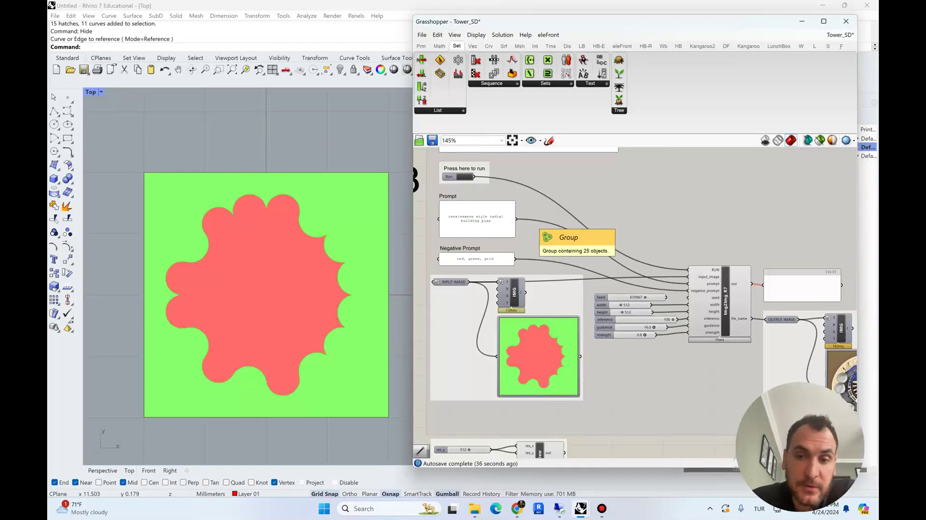
scroll(446, 275, up, 2)
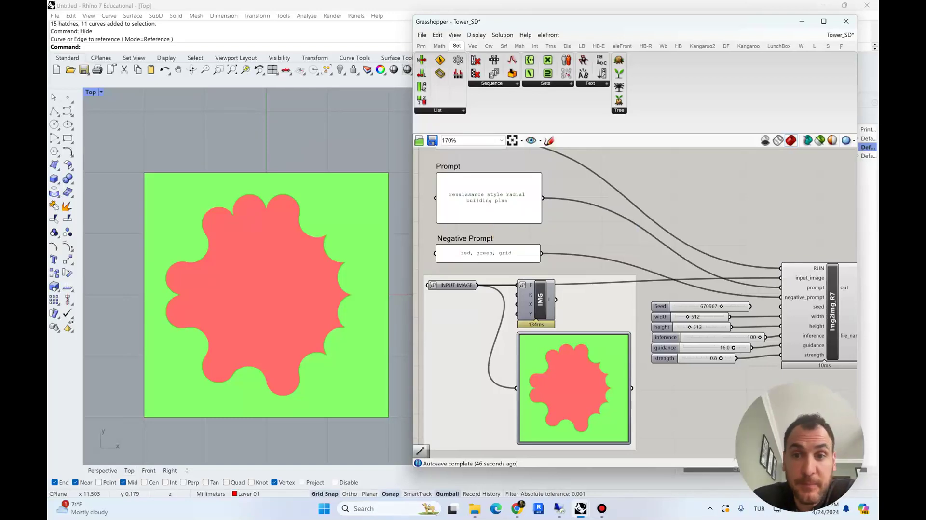
scroll(487, 210, down, 3)
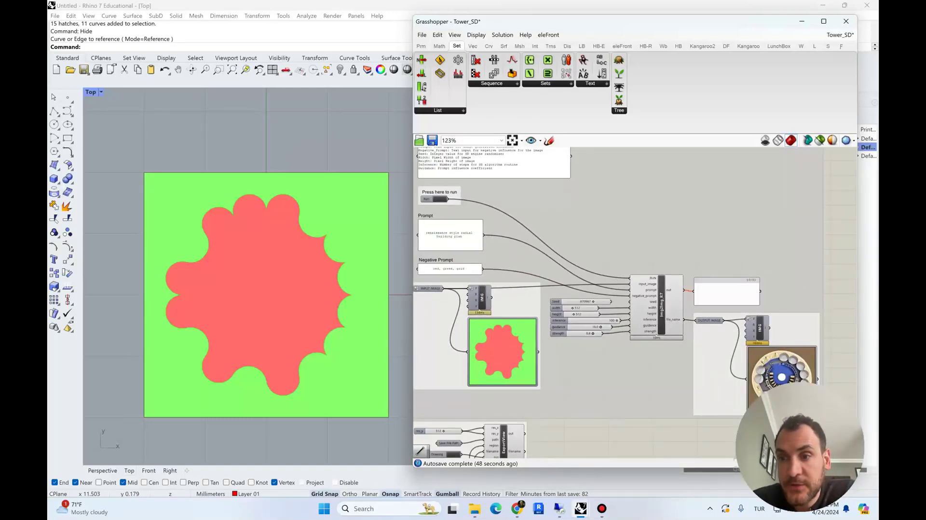
right_drag(487, 209, 494, 196)
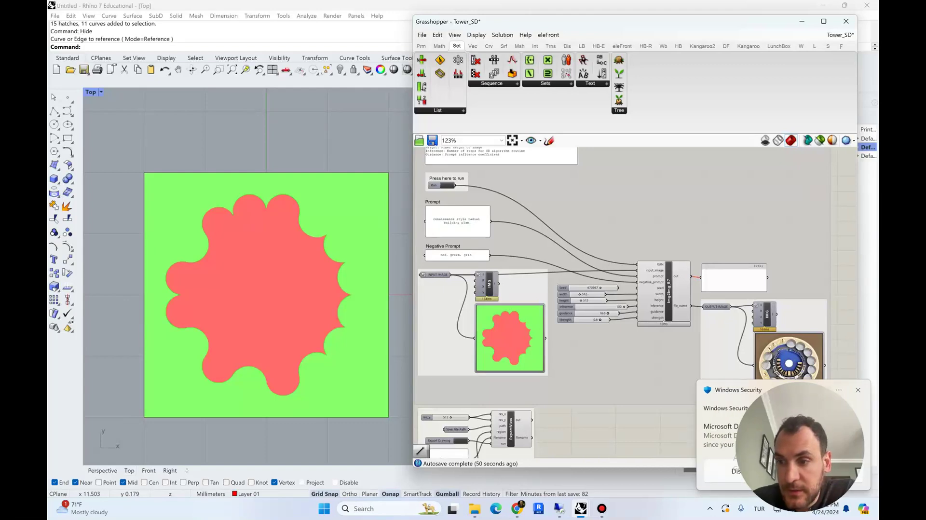
Run the Img2Img generation and watch its progress in the Remote Desktop server console
click(559, 508)
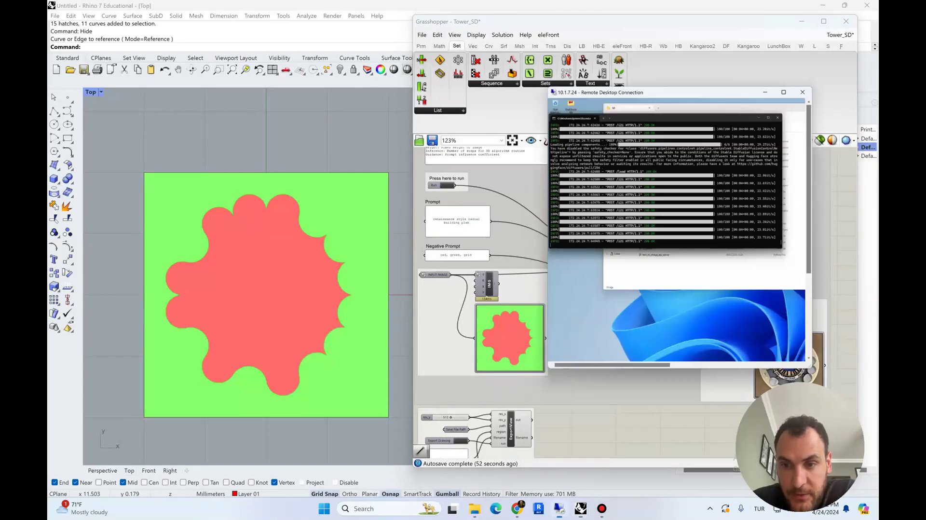
click(816, 17)
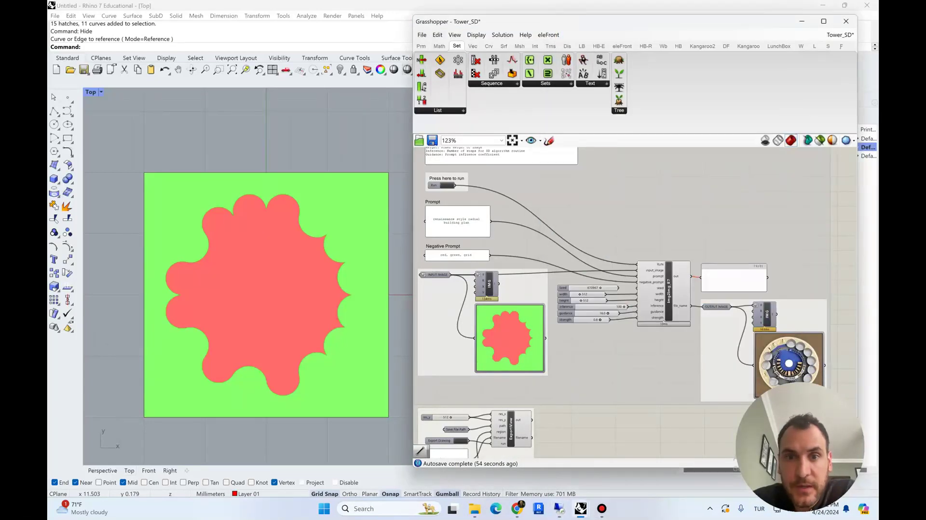
click(560, 508)
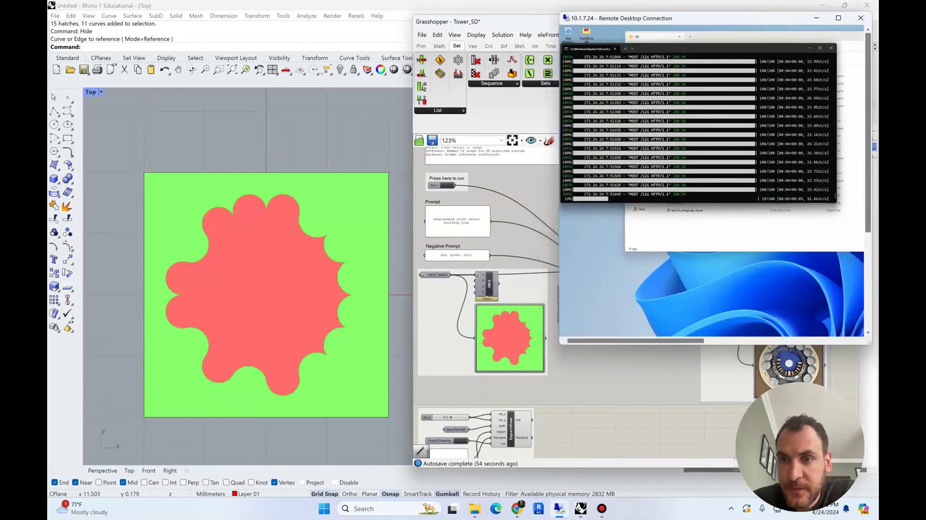
click(560, 508)
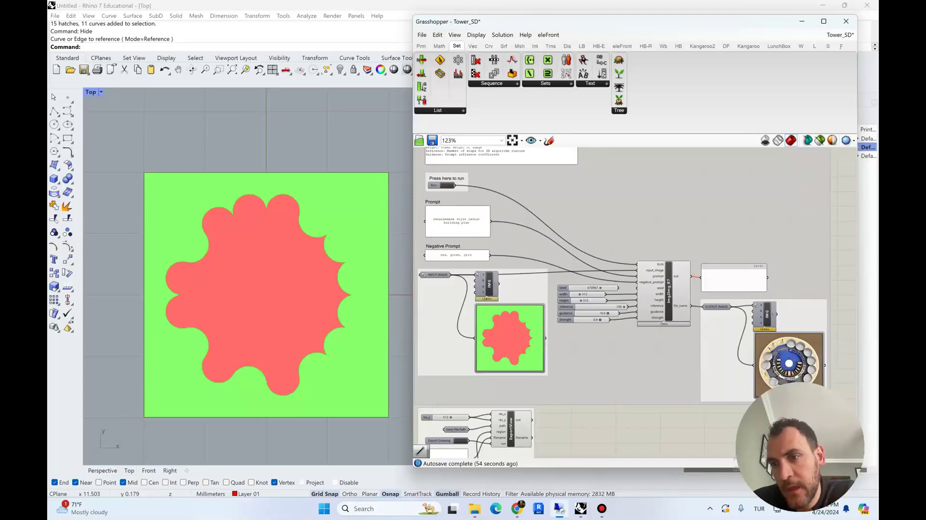
Inspect the generated picture in the output image preview up close
scroll(810, 377, up, 7)
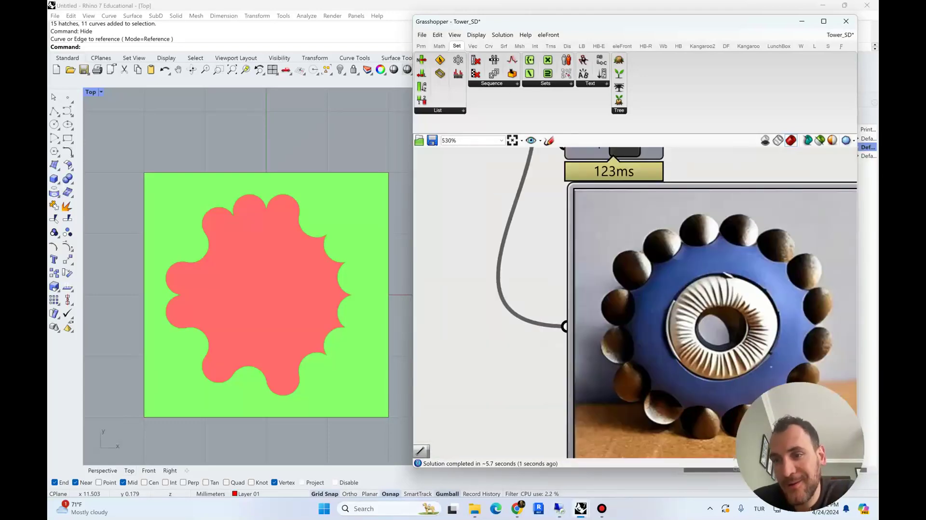
scroll(635, 302, down, 1)
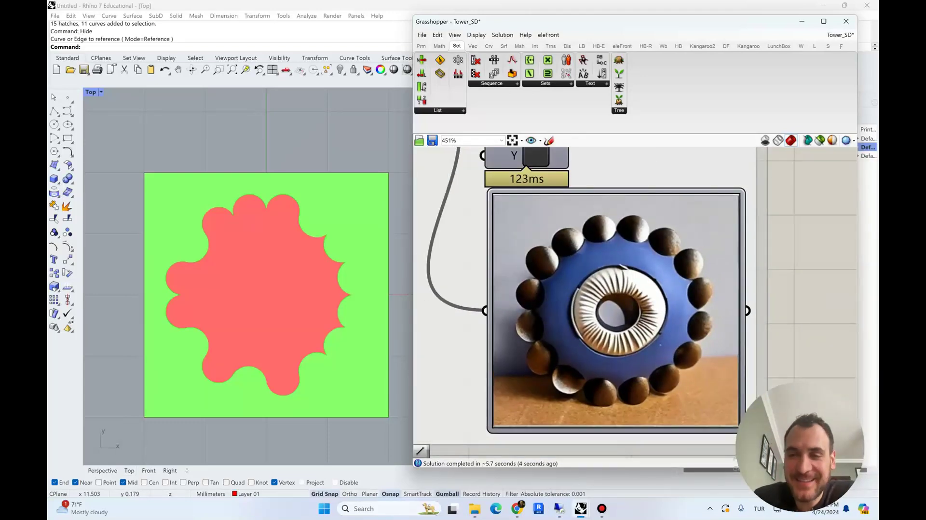
scroll(657, 348, down, 1)
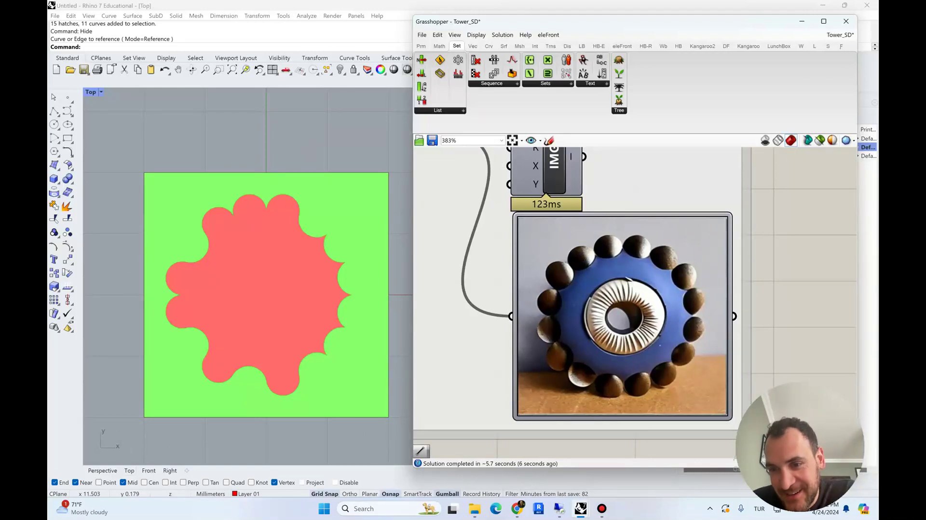
scroll(752, 343, down, 6)
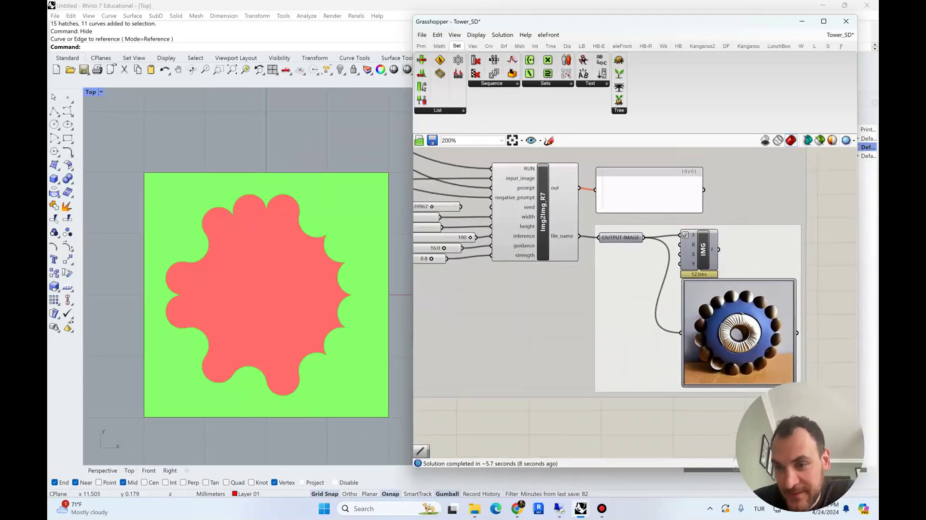
Run the Img2Img generation again from the exported floor plan and inspect the new output image
right_drag(714, 338, 807, 366)
scroll(529, 339, down, 1)
right_drag(529, 339, 552, 352)
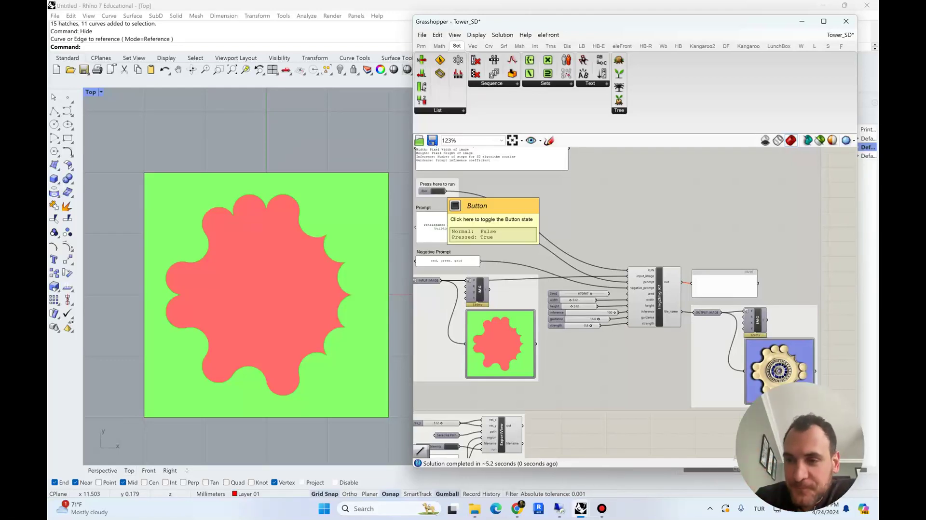
right_drag(602, 357, 547, 288)
scroll(731, 288, up, 3)
right_drag(756, 304, 718, 268)
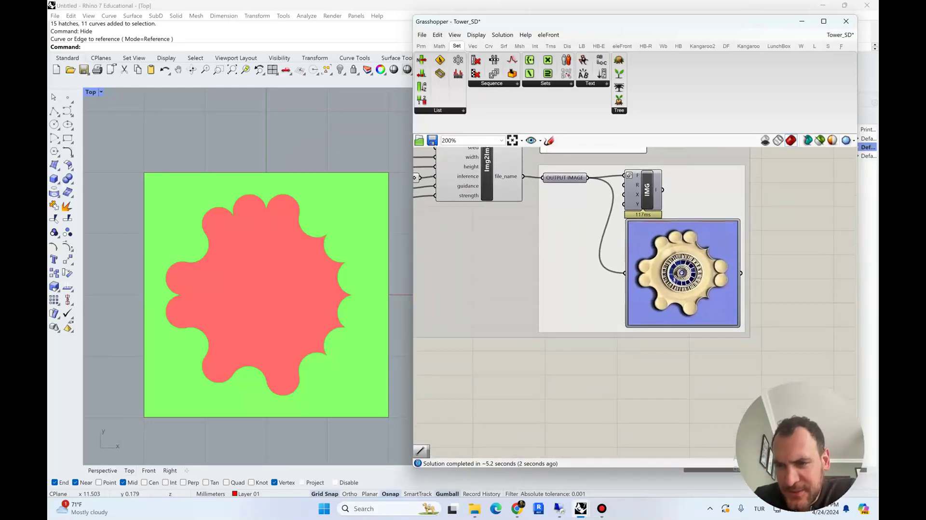
scroll(719, 268, down, 3)
scroll(719, 271, up, 12)
scroll(718, 271, down, 3)
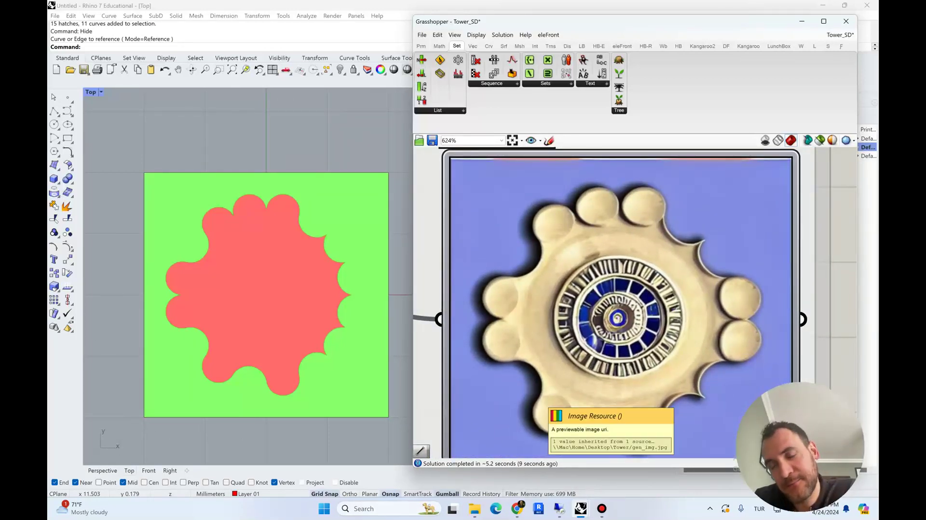
scroll(815, 328, down, 10)
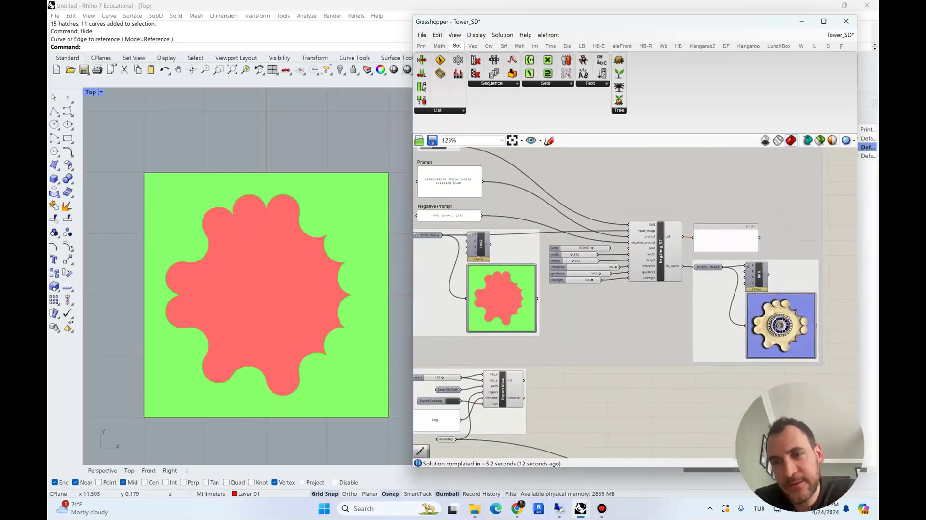
scroll(634, 301, up, 2)
scroll(635, 302, down, 2)
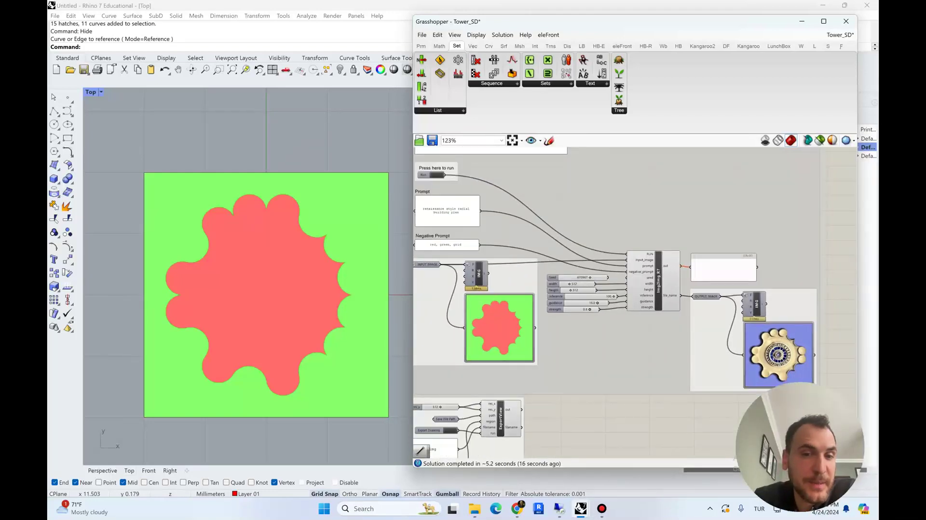
Set the polygon's segment count to 11 and raise the Random component's seed for a different arc pattern
scroll(572, 331, down, 2)
right_drag(572, 330, 535, 205)
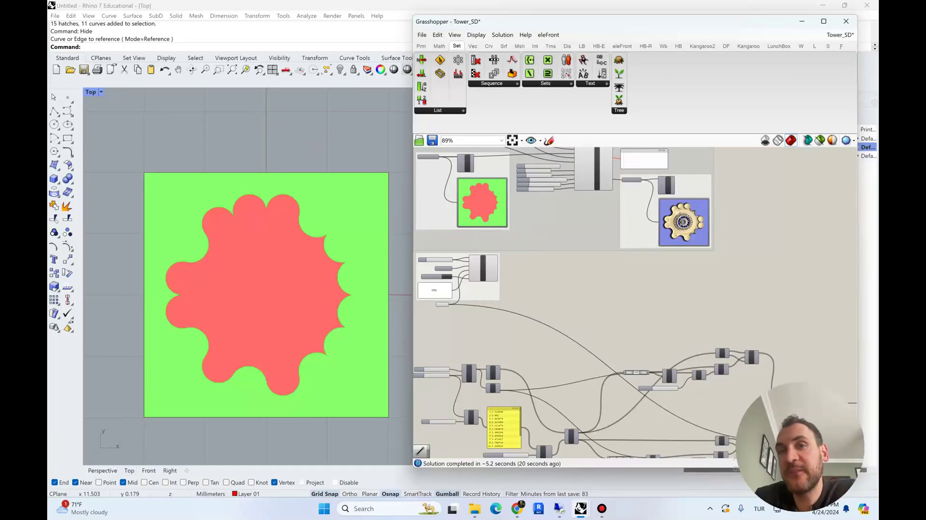
right_drag(453, 386, 515, 238)
scroll(478, 297, up, 4)
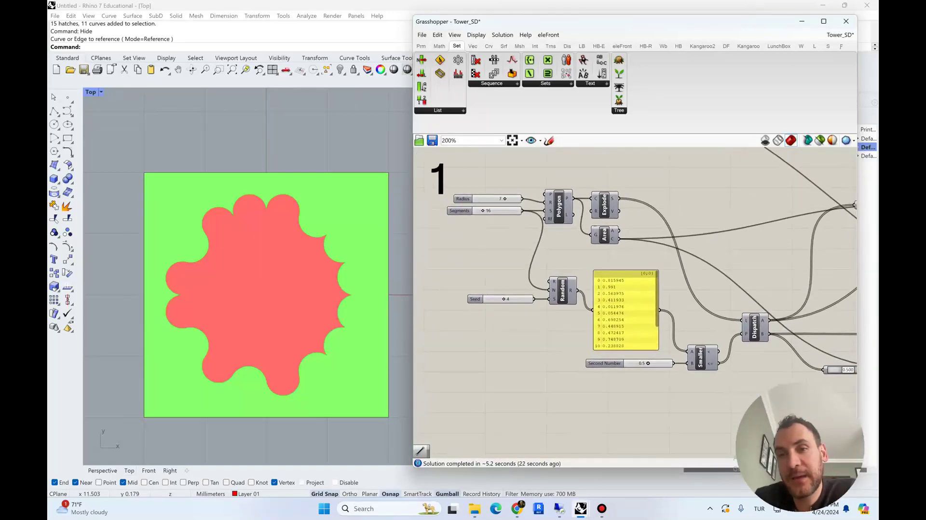
scroll(478, 208, up, 4)
drag(485, 213, 481, 212)
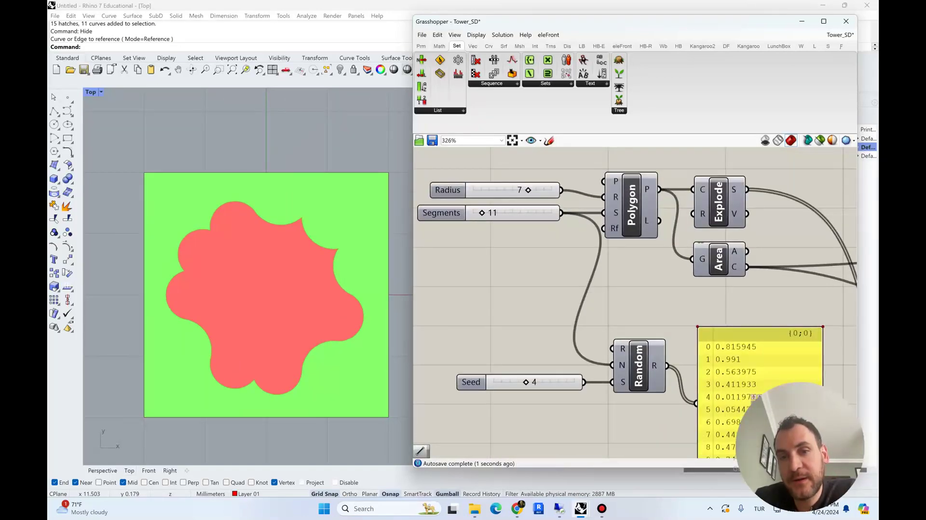
right_drag(754, 396, 740, 347)
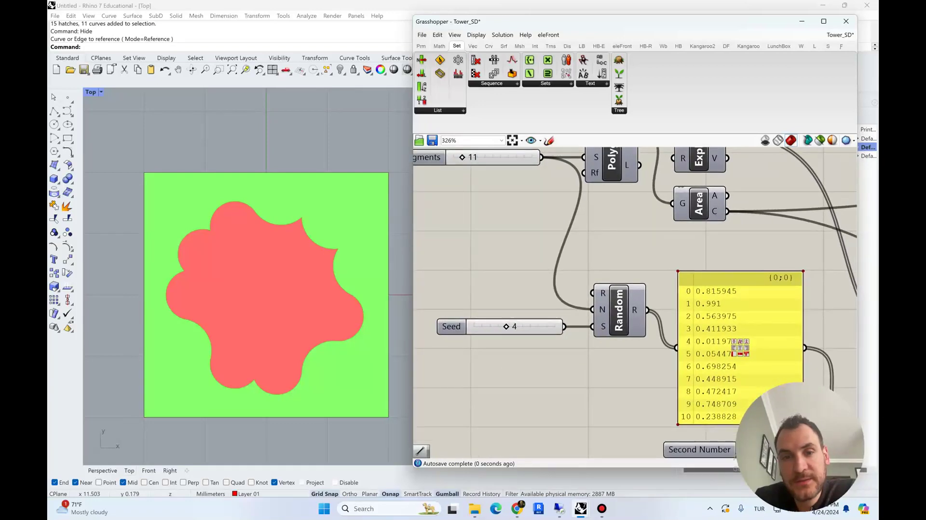
drag(506, 326, 514, 326)
scroll(530, 311, down, 7)
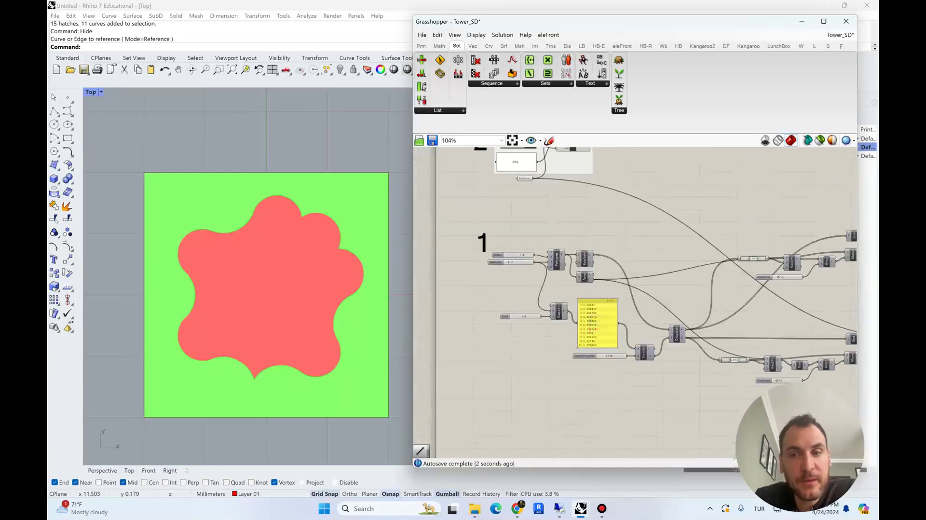
Slightly increase the amplitude of the outward arcs
right_drag(531, 311, 473, 321)
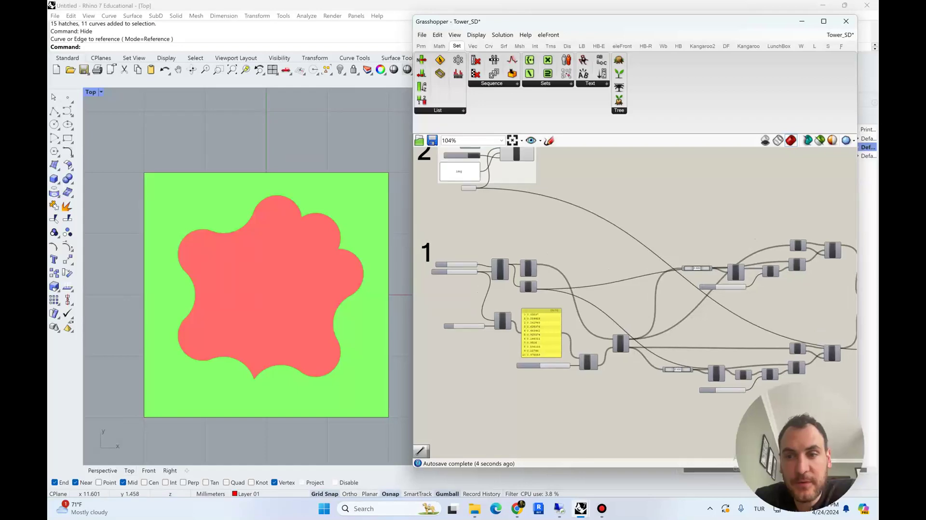
right_drag(490, 165, 517, 242)
scroll(517, 241, up, 3)
right_drag(752, 366, 442, 193)
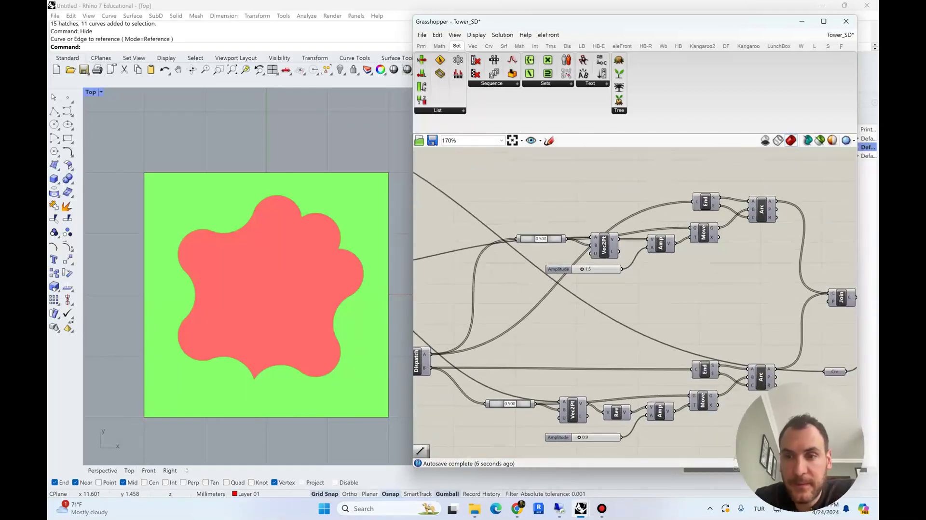
drag(582, 269, 584, 270)
scroll(584, 277, down, 5)
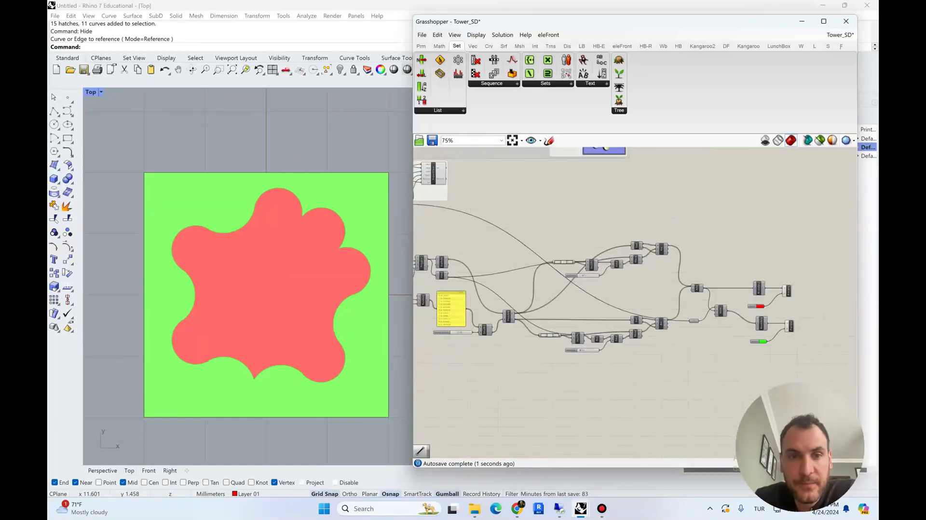
Export the modified floor plan drawing as the new input image for the Img2Img group
right_drag(584, 277, 721, 358)
scroll(512, 254, up, 5)
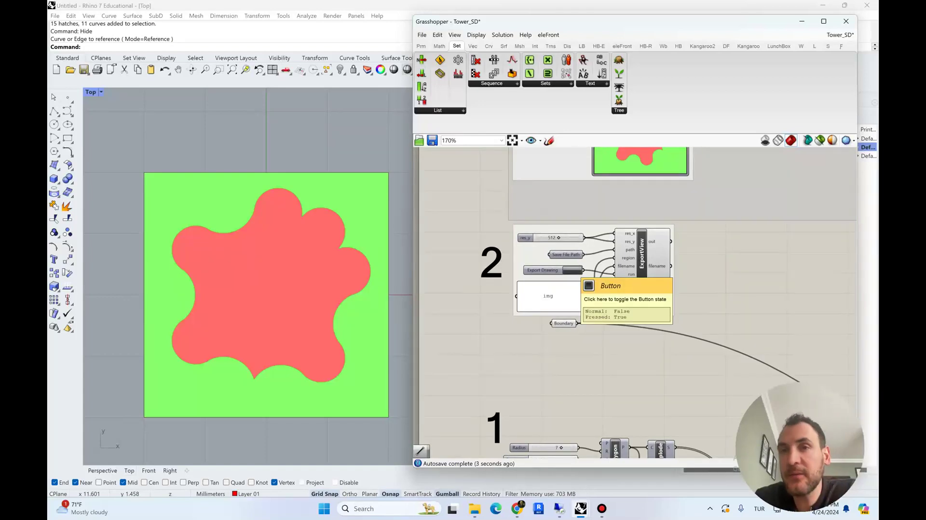
click(573, 271)
right_drag(573, 271, 474, 451)
scroll(474, 451, down, 2)
scroll(448, 223, up, 2)
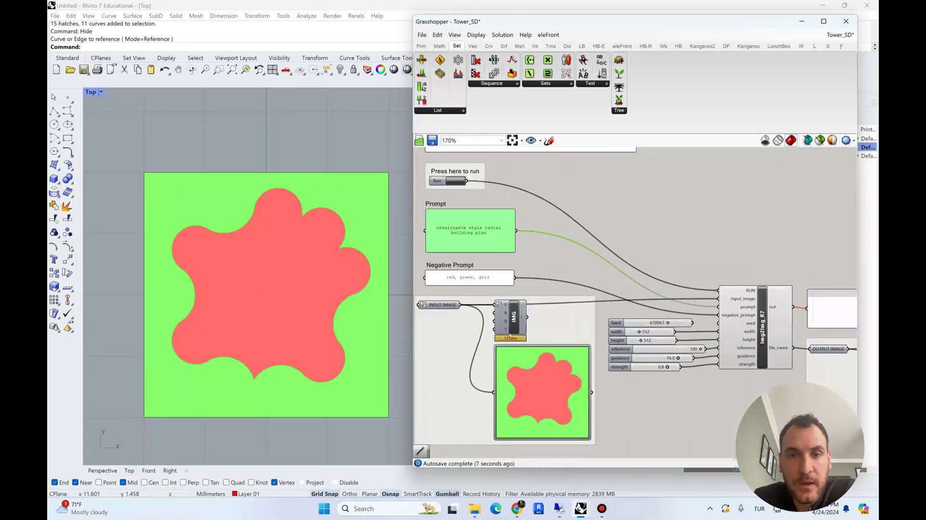
Generate a new Img2Img output with the prompt "radial building plan gothic style architecture" and inspect the image
double_click(466, 226)
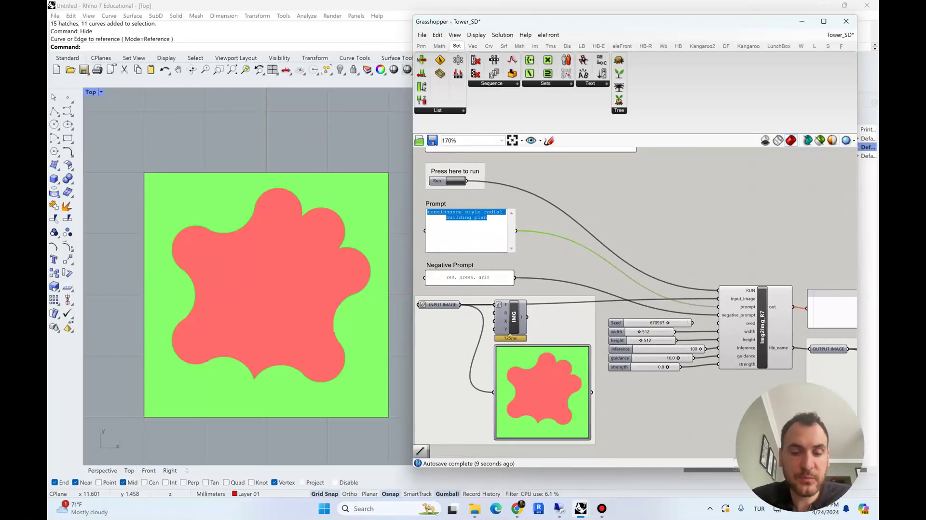
text(radia)
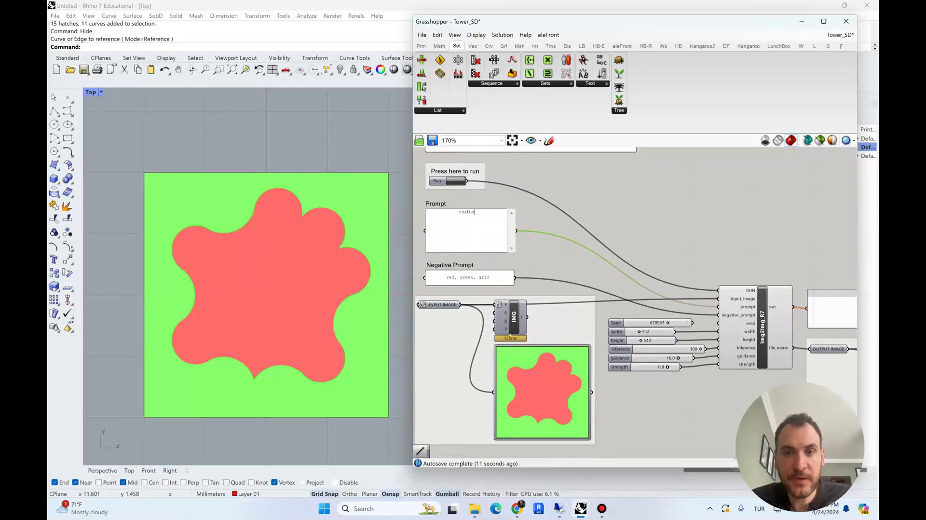
text(l bui)
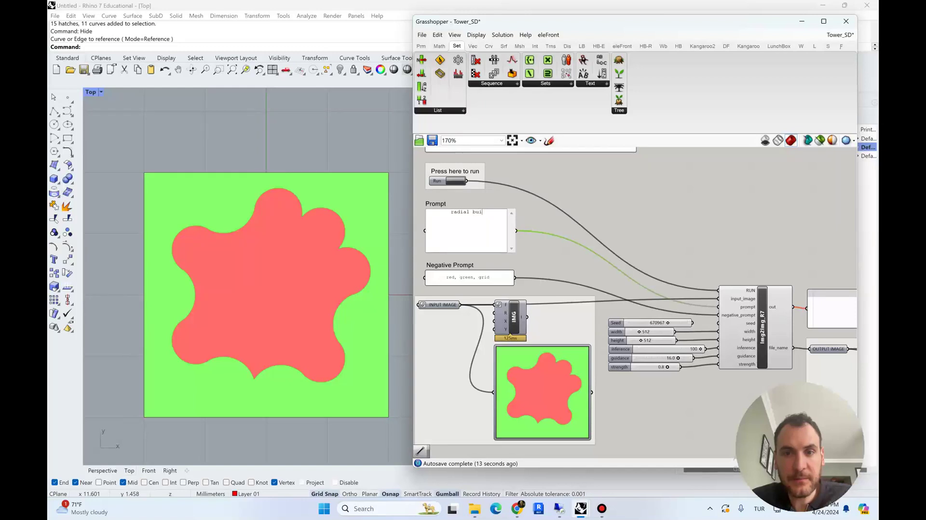
text(lding plan )
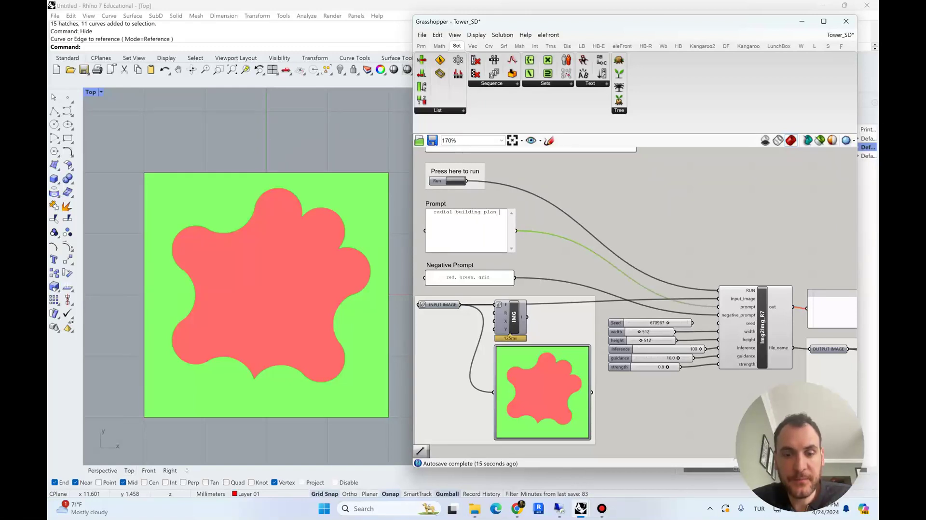
text(gothic style artc)
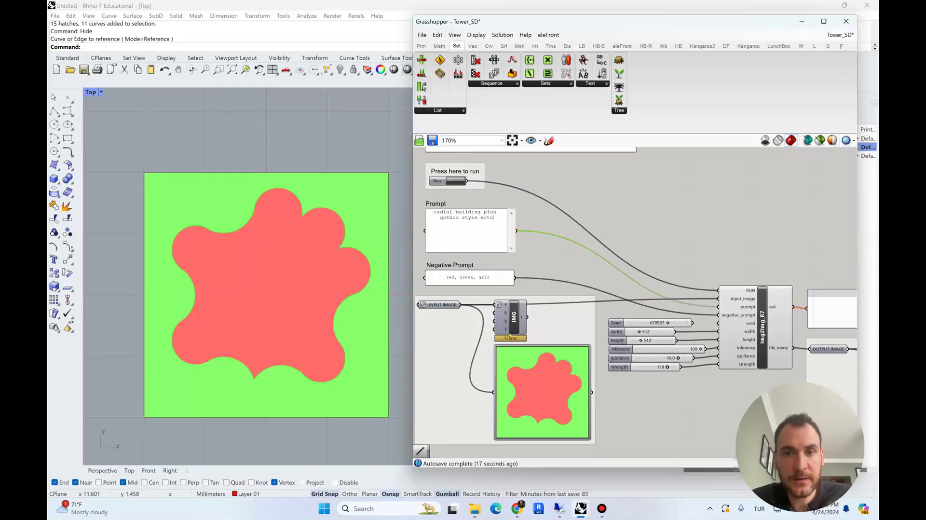
text(itecture)
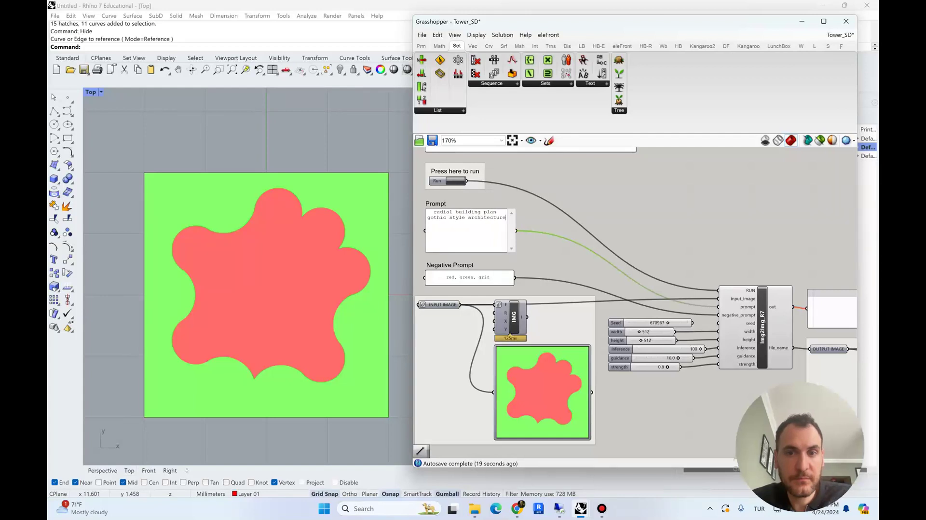
click(418, 259)
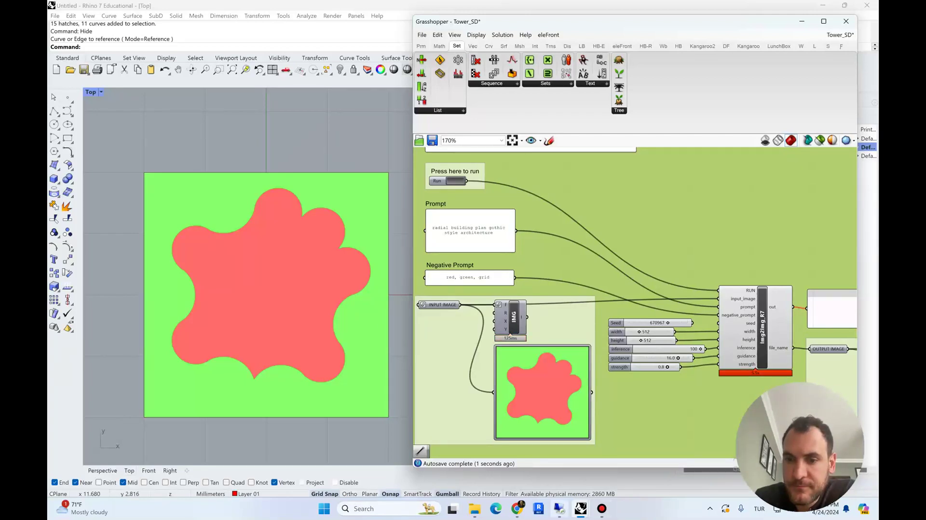
right_drag(675, 395, 503, 325)
scroll(752, 357, up, 5)
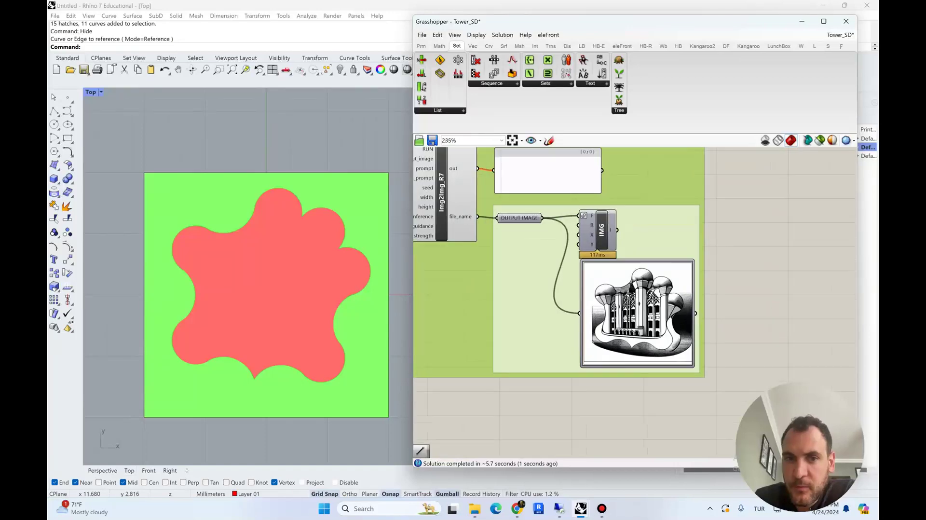
scroll(654, 288, up, 2)
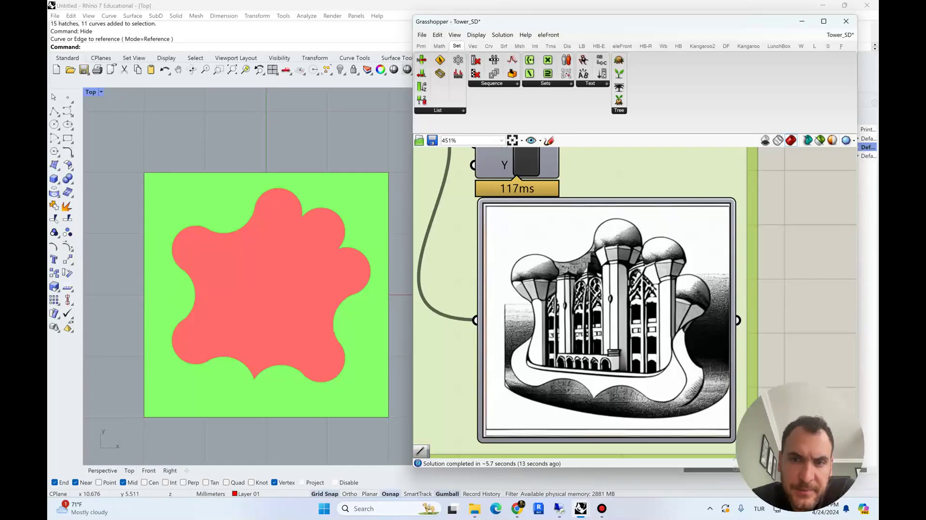
scroll(661, 269, down, 10)
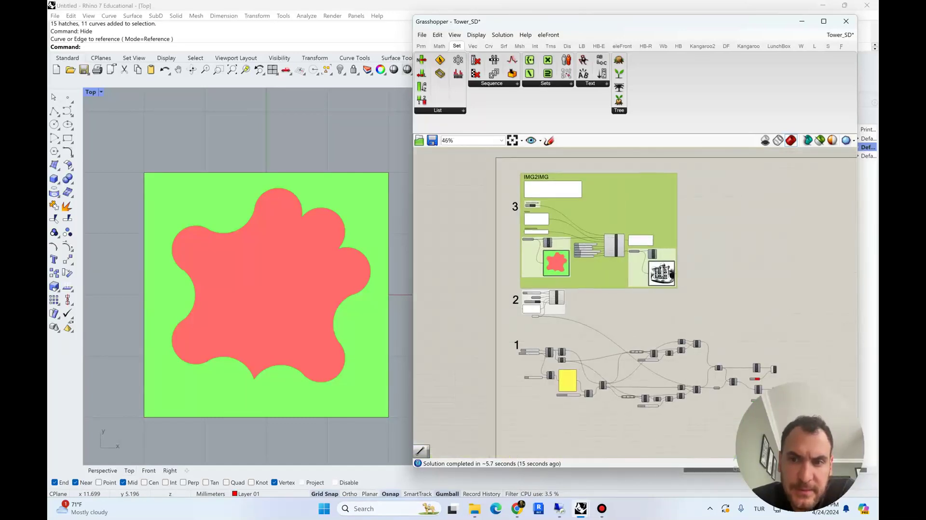
Extend "plan" in the prompt to "planimetric drawing", rerun the Img2Img generation and examine its output image
scroll(572, 252, up, 4)
right_drag(572, 252, 554, 306)
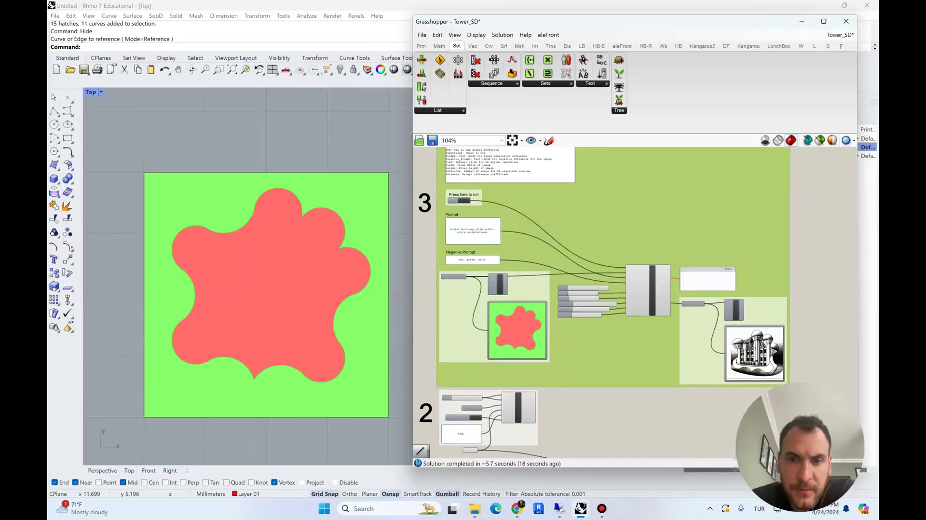
scroll(559, 269, up, 2)
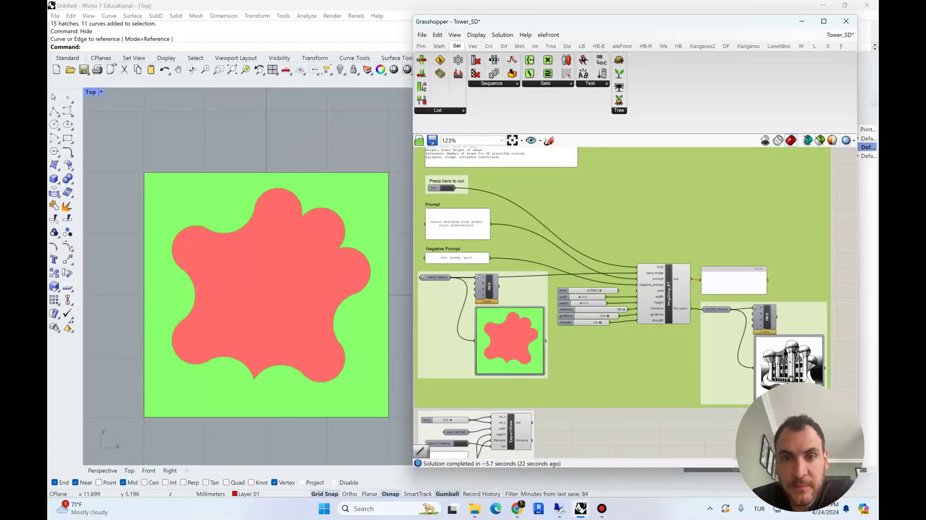
double_click(466, 216)
click(440, 217)
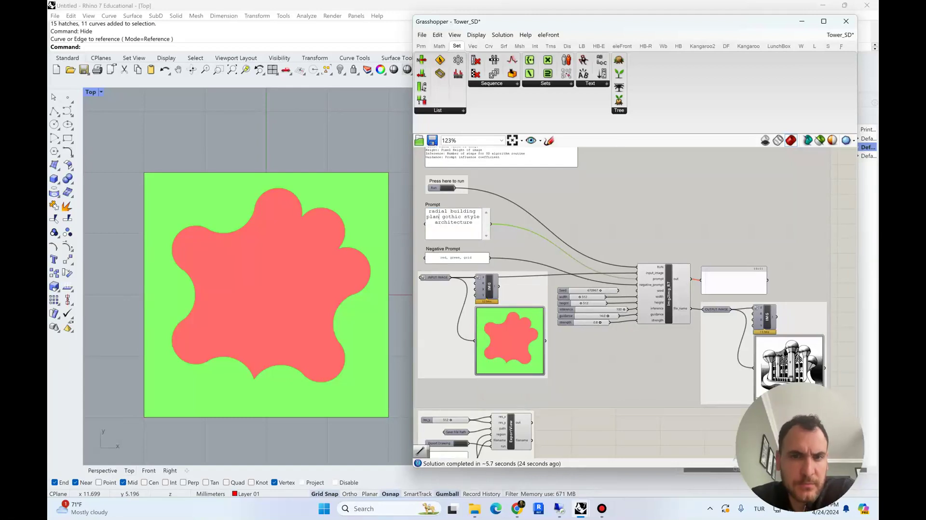
text(i)
key(BackSpace)
text(imetric drawing)
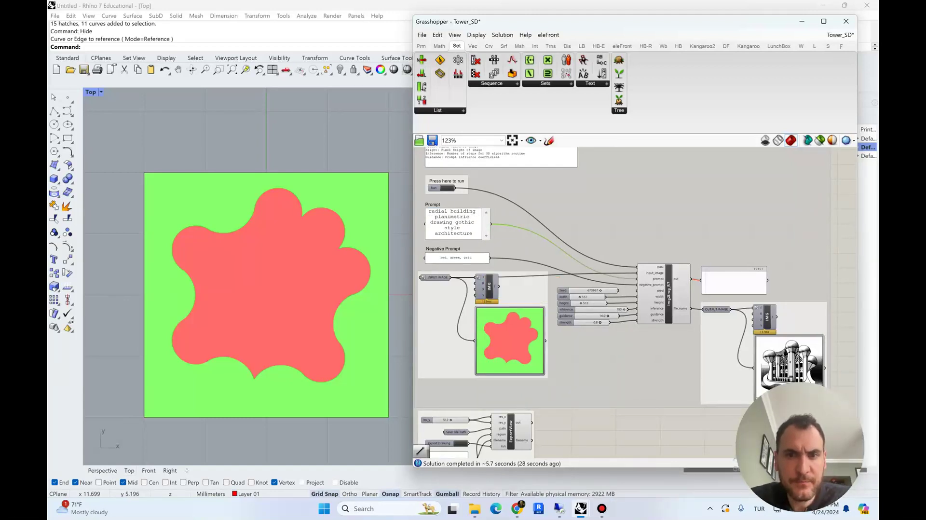
click(526, 215)
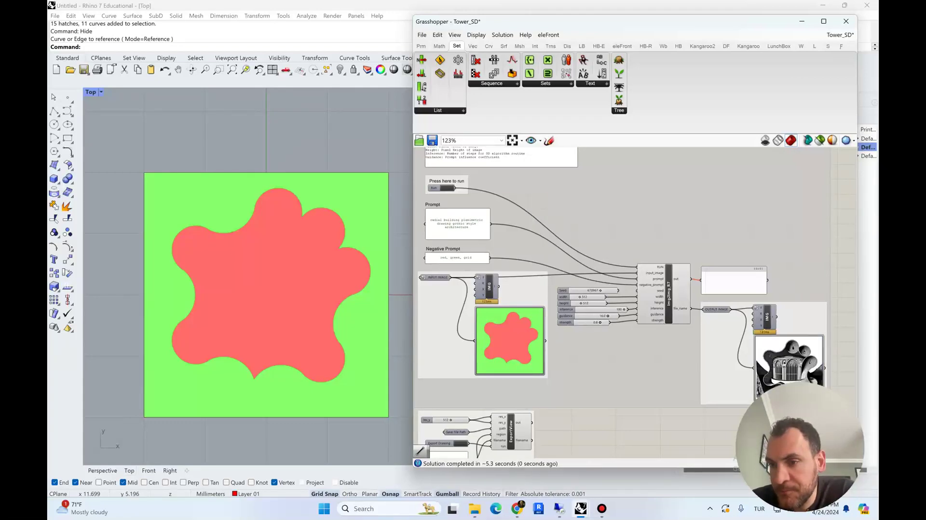
scroll(806, 361, up, 8)
scroll(635, 302, down, 2)
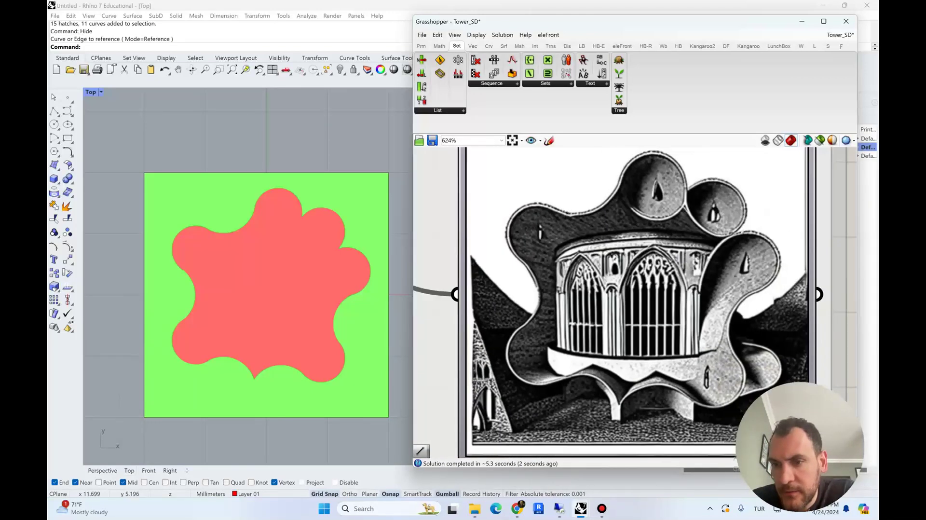
scroll(635, 302, down, 7)
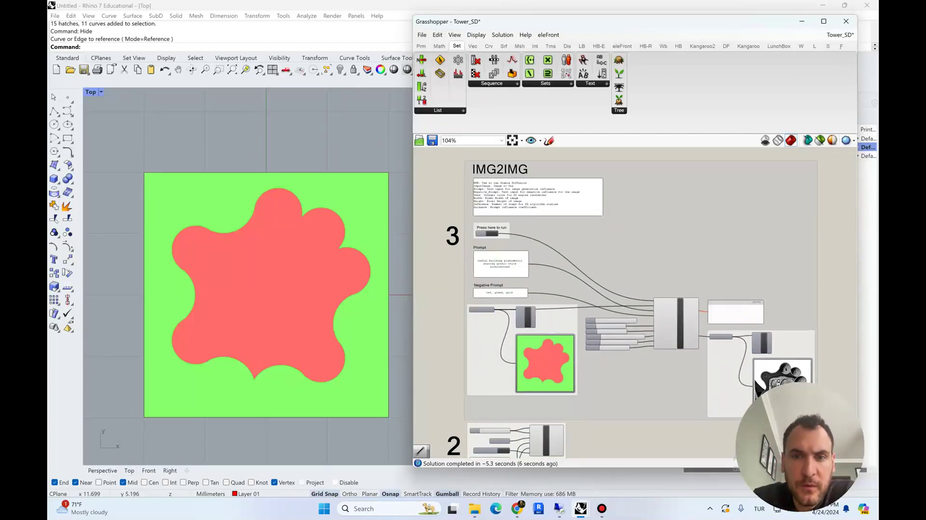
Replace the prompt with "gothic style plan drawing", rerun the Img2Img generation and inspect the resulting image
scroll(485, 253, up, 2)
double_click(501, 266)
text(goth)
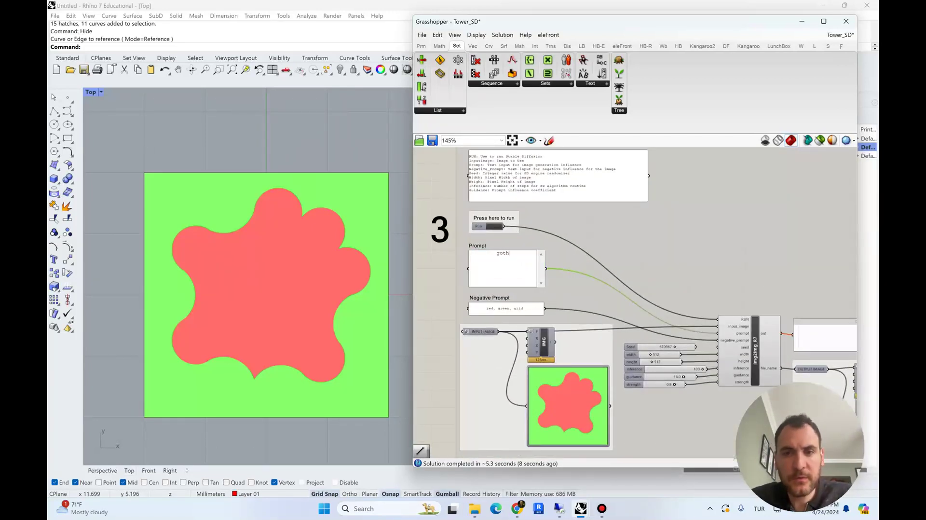
text(ic style plan drawing)
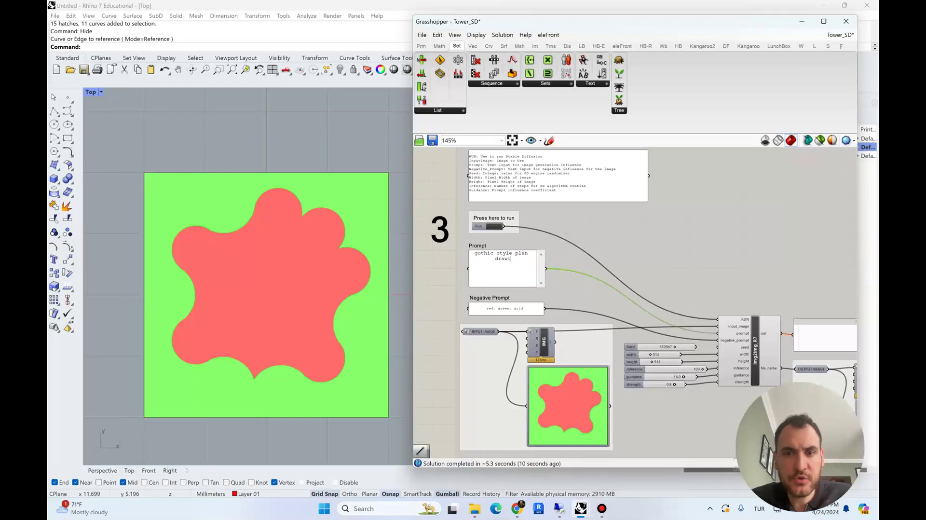
click(470, 236)
scroll(471, 236, down, 2)
right_drag(470, 235, 453, 234)
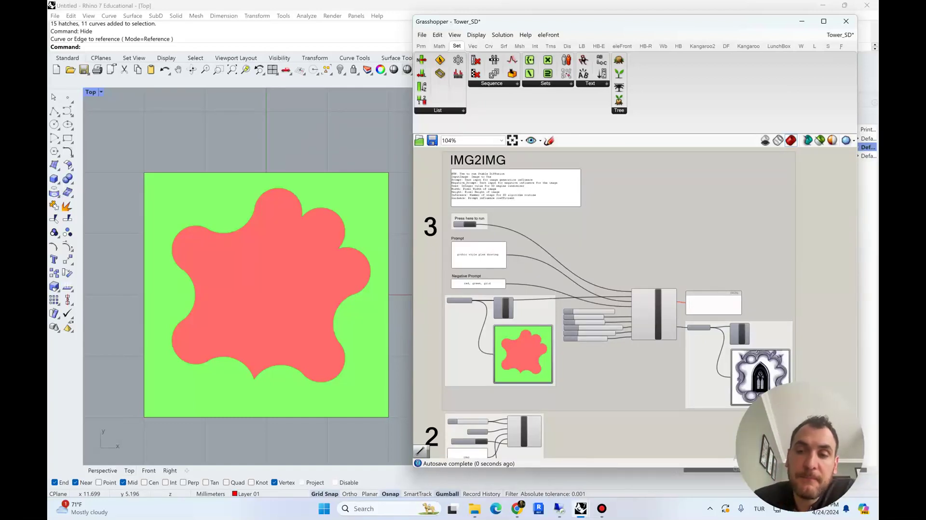
right_drag(743, 339, 516, 180)
scroll(641, 305, up, 6)
scroll(563, 271, up, 4)
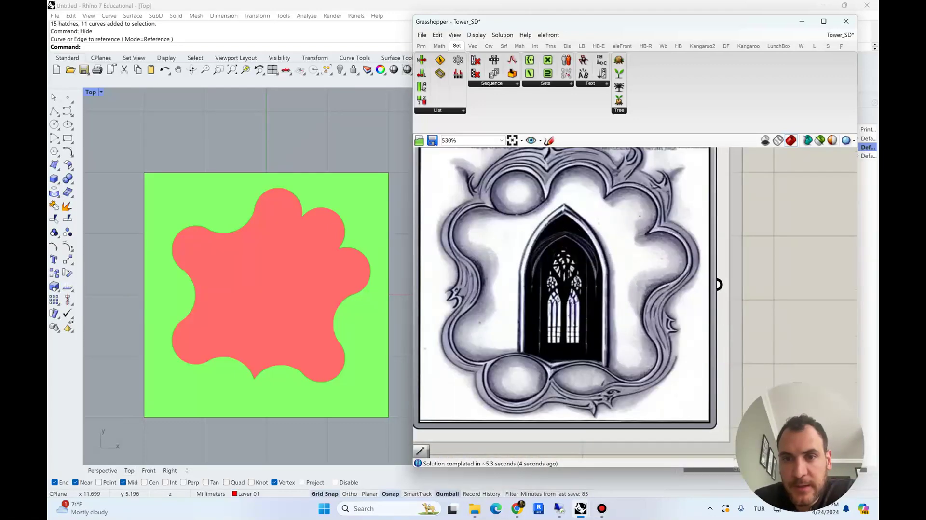
scroll(614, 283, down, 2)
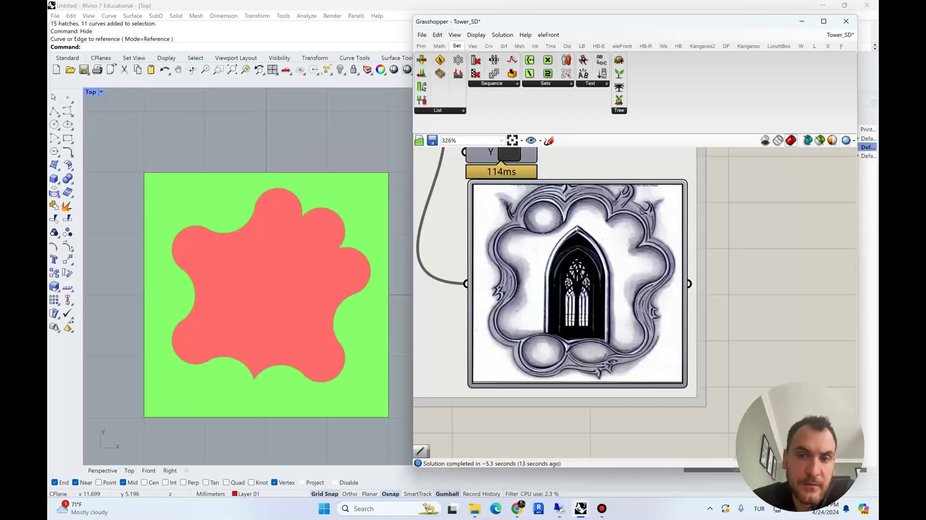
scroll(742, 388, down, 5)
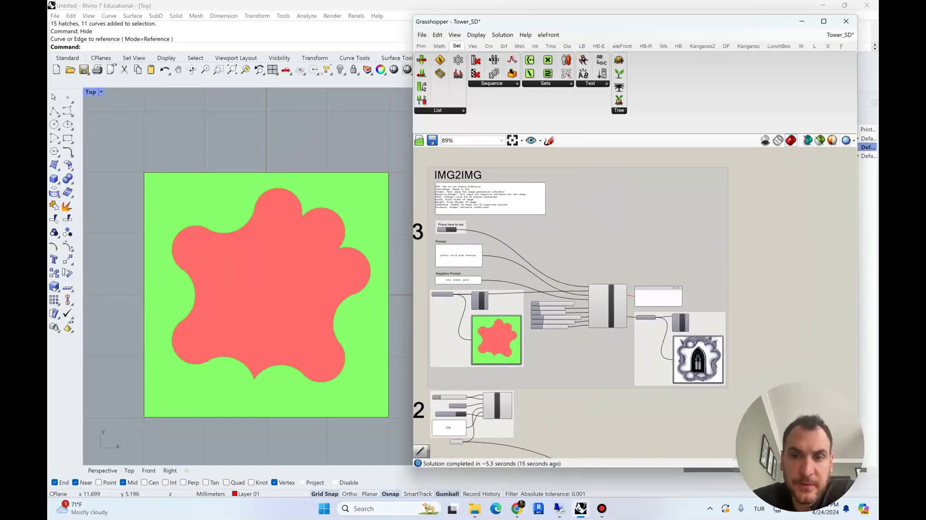
Generate an image with the prompt "residential plan drawing of a house with multiple rooms" and inspect the output
scroll(466, 323, up, 3)
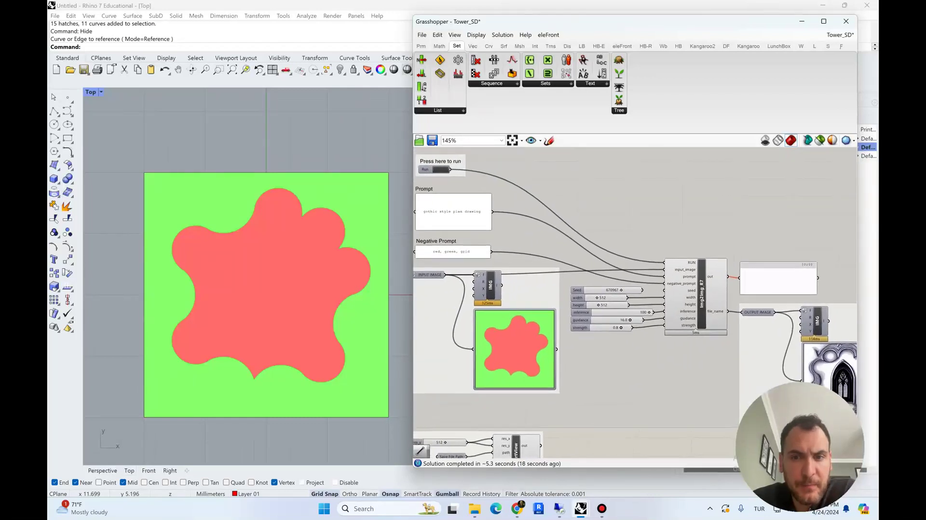
scroll(502, 271, down, 2)
double_click(461, 220)
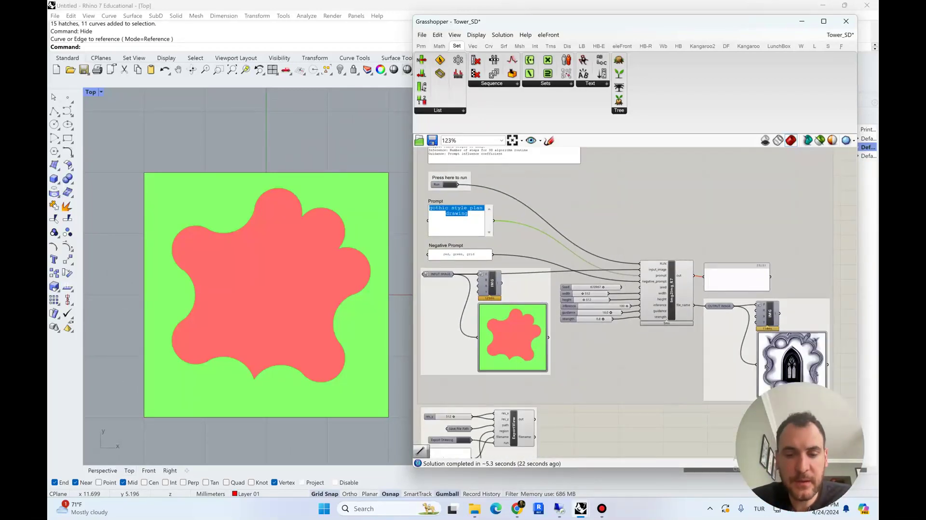
text(re)
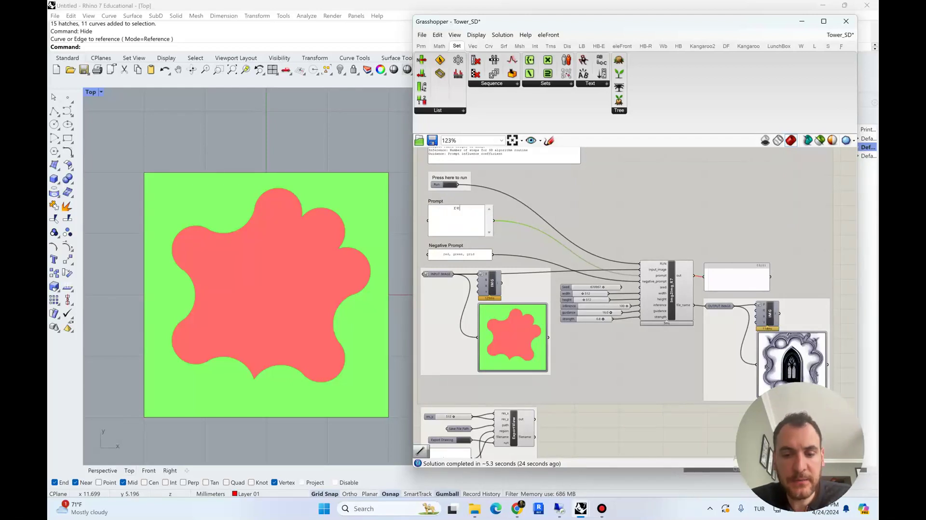
text(sidential plan d)
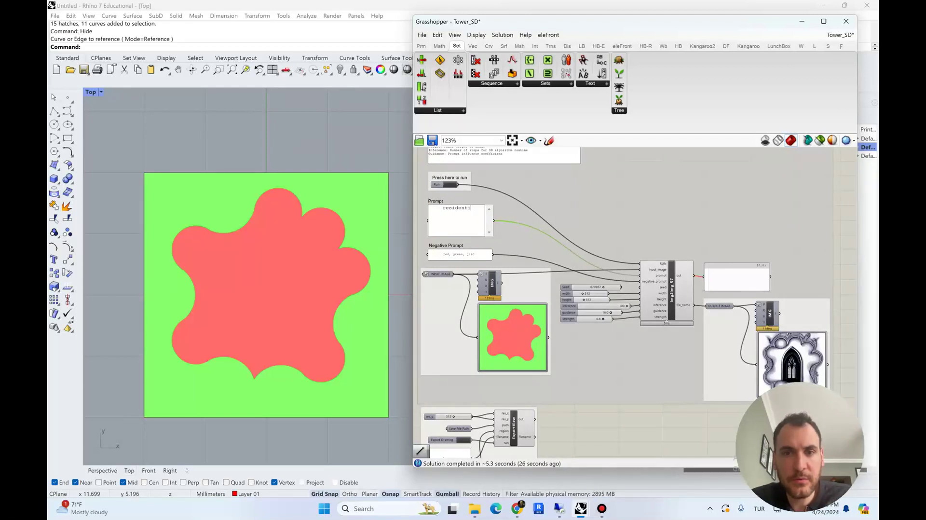
text(o)
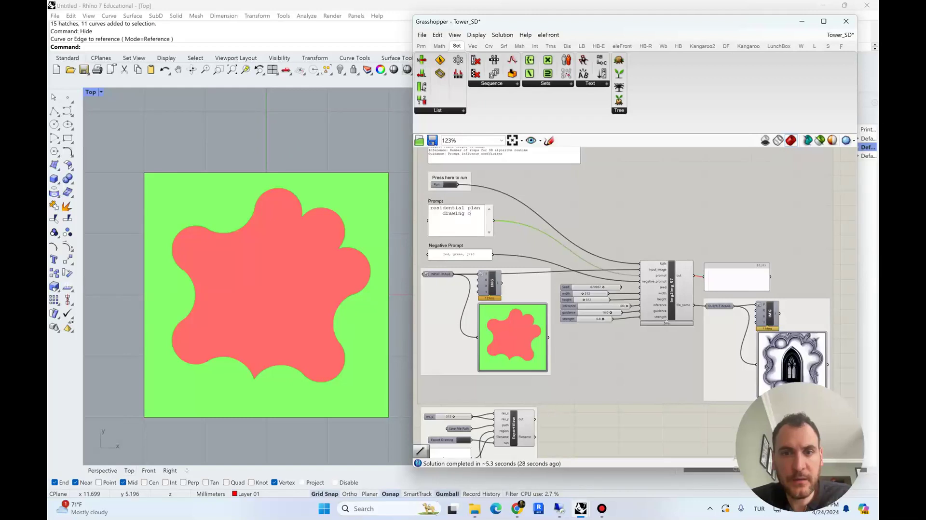
text(f a house with m)
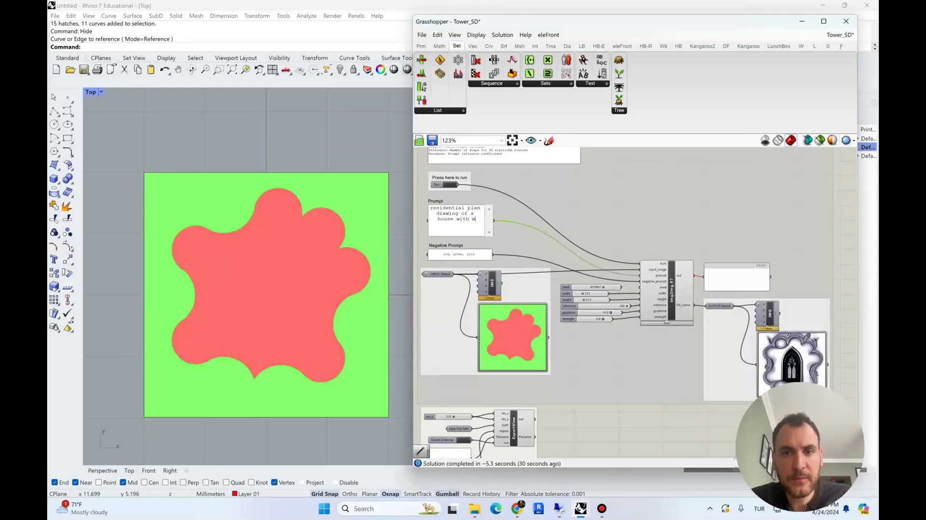
text(ultiple rooms)
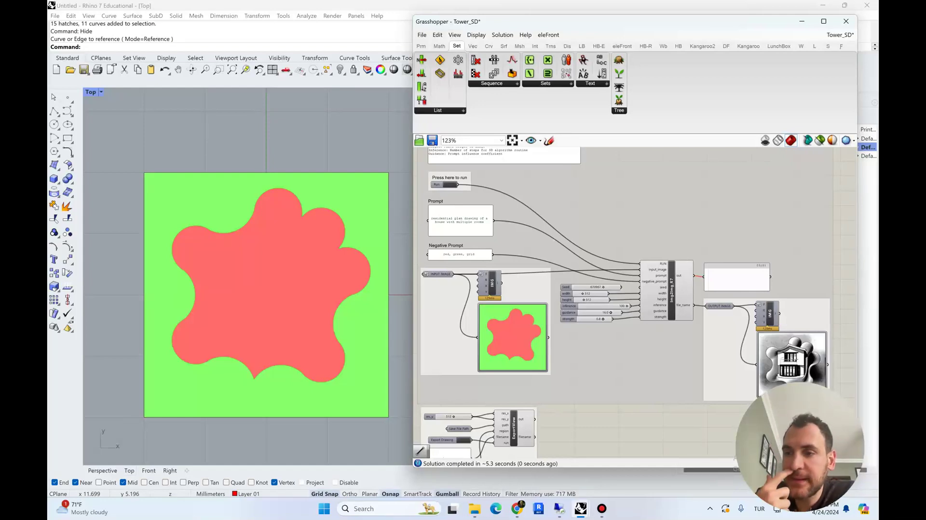
right_drag(627, 357, 539, 326)
scroll(721, 343, up, 5)
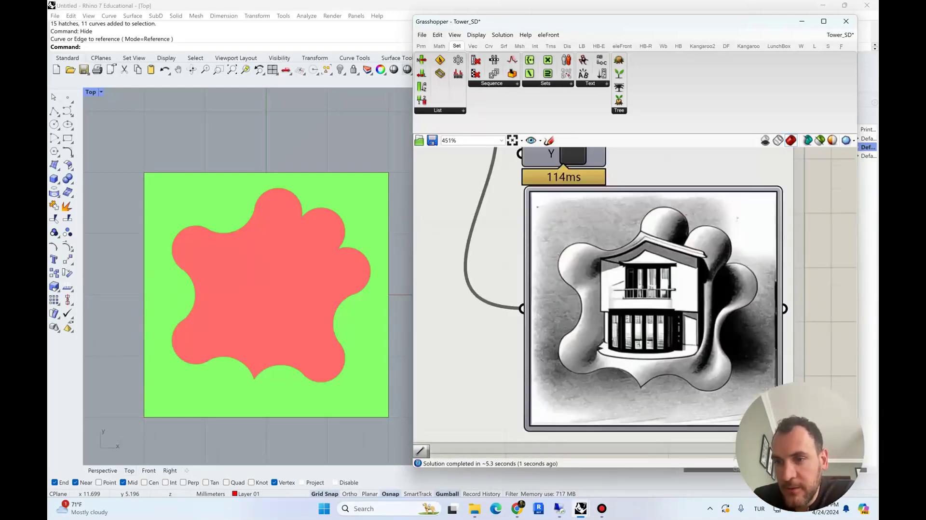
scroll(672, 313, down, 8)
Shorten the prompt to "residential plan of a house with multiple rooms", rerun the Img2Img generation and inspect the output image
scroll(504, 254, up, 5)
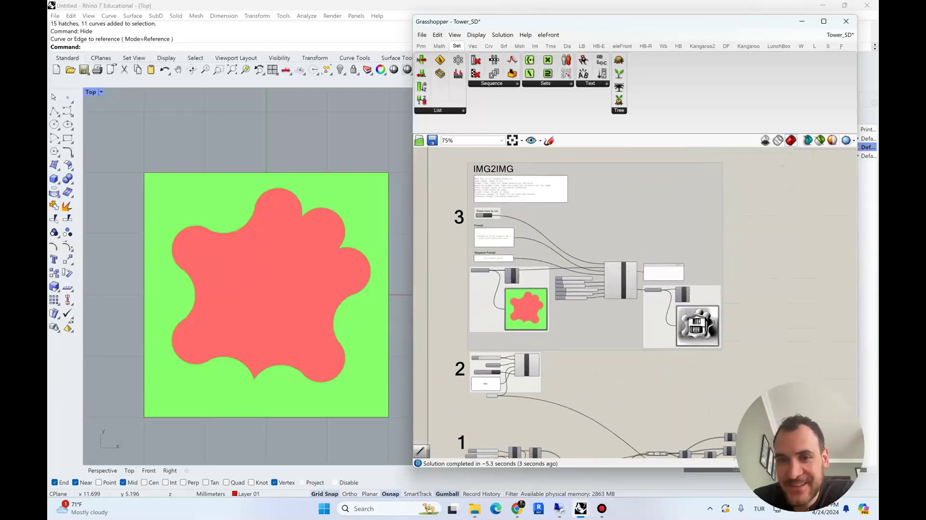
double_click(484, 208)
drag(487, 195, 483, 195)
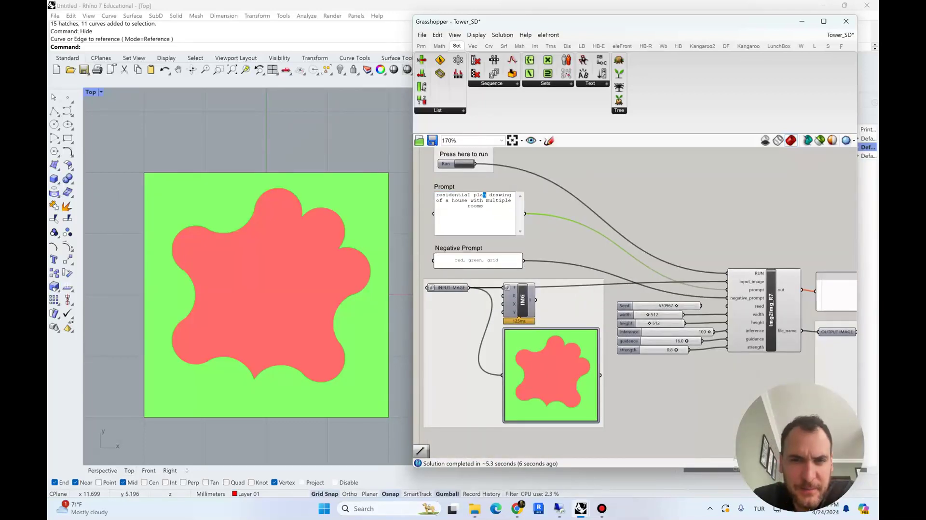
click(491, 195)
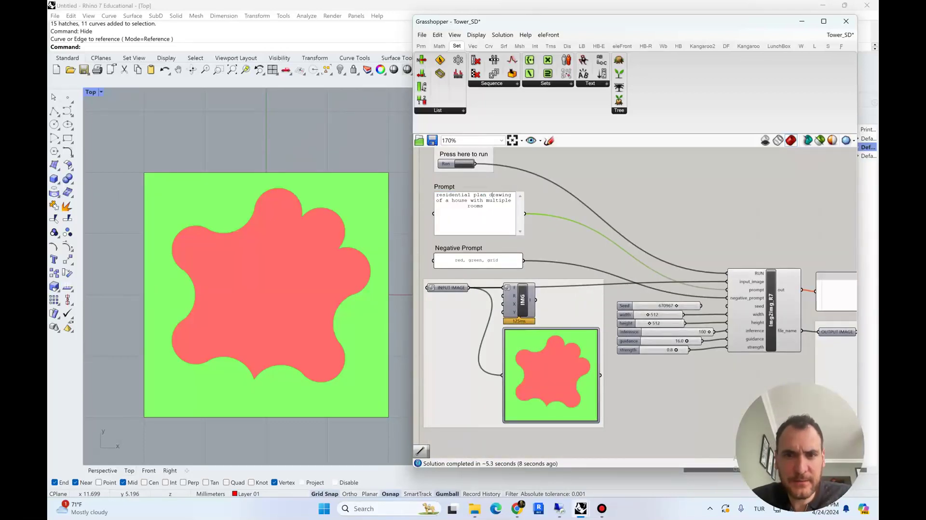
double_click(495, 195)
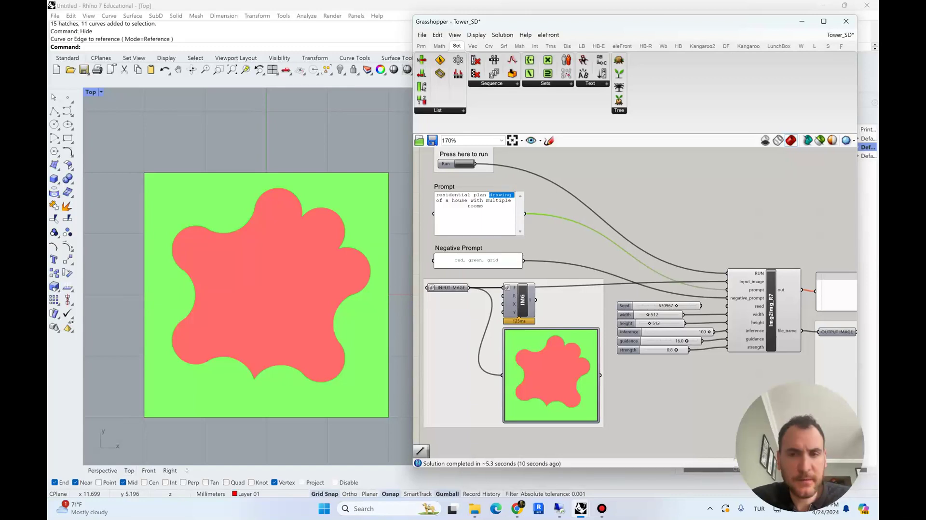
key(BackSpace)
click(571, 193)
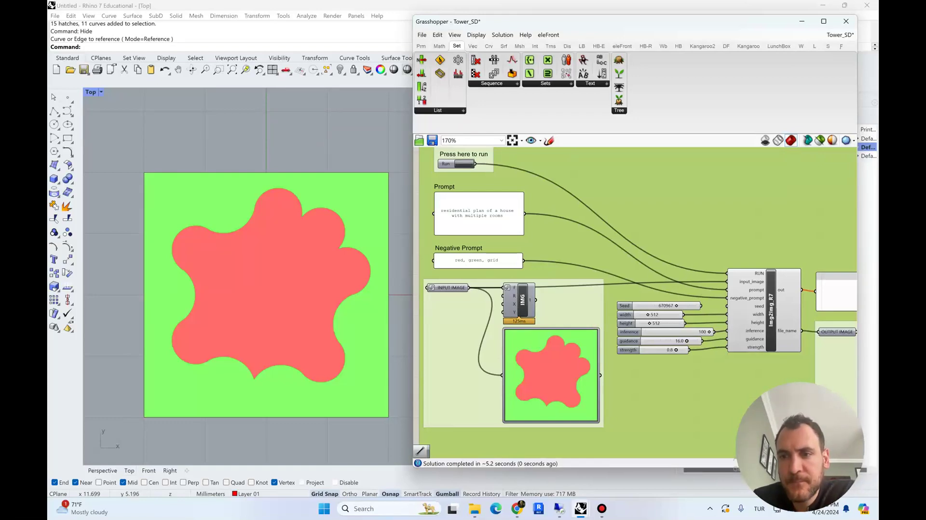
right_drag(771, 381, 575, 311)
right_drag(775, 352, 708, 322)
scroll(708, 322, up, 2)
scroll(642, 285, up, 3)
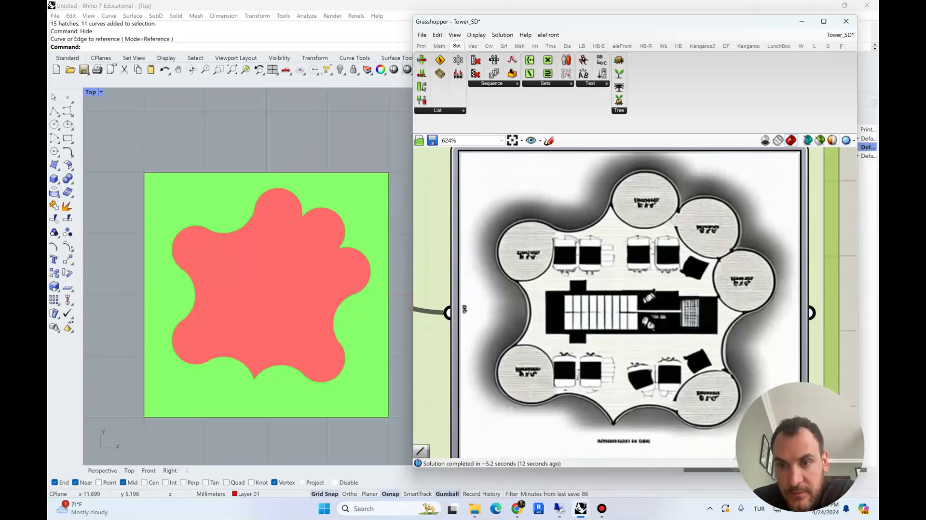
Set the polygon's segments to 14 and lower the Random component's seed to vary the plan outline
scroll(618, 251, down, 10)
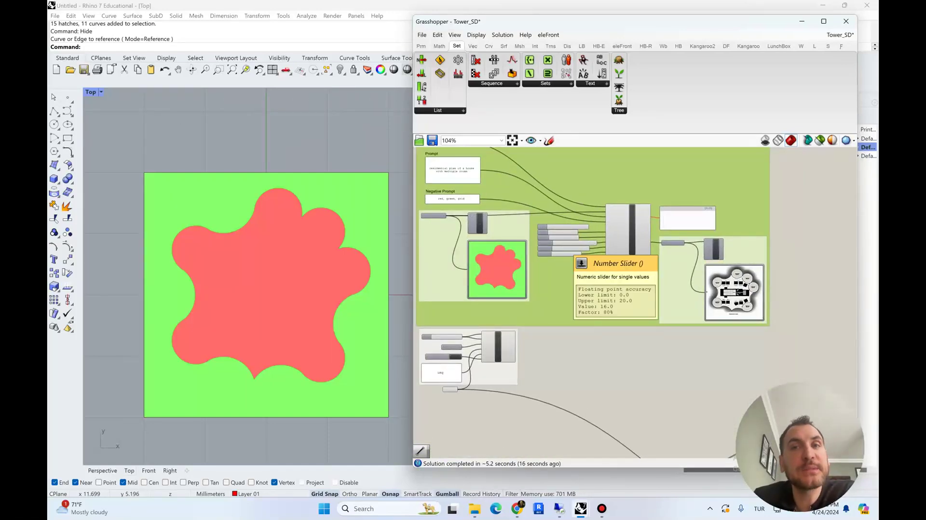
right_drag(576, 314, 616, 199)
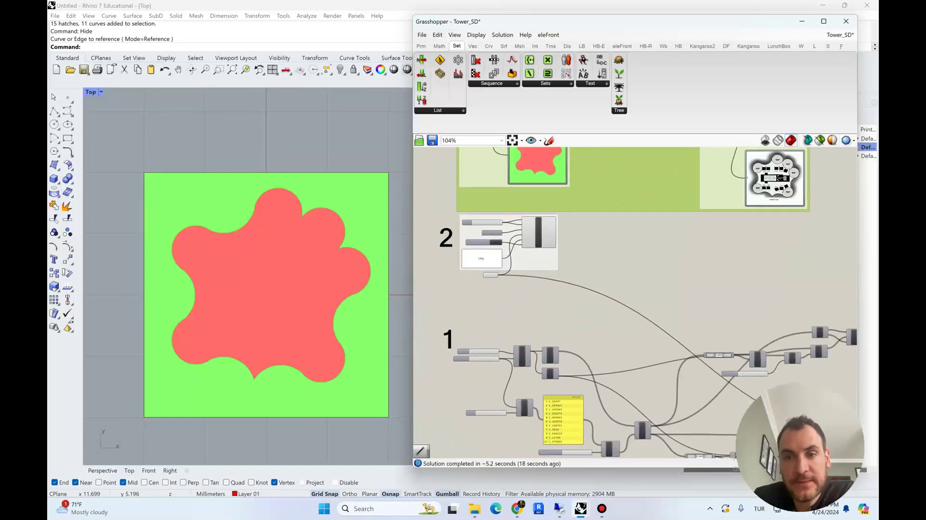
right_drag(600, 362, 592, 312)
scroll(558, 280, down, 1)
mouse_move(557, 280)
right_down()
mouse_move(544, 388)
mouse_move(550, 279)
right_up()
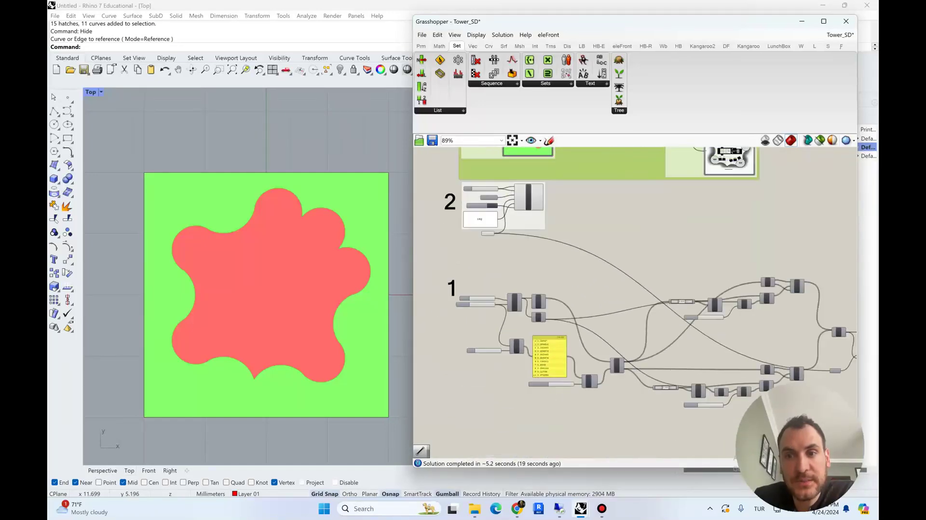
scroll(487, 341, up, 6)
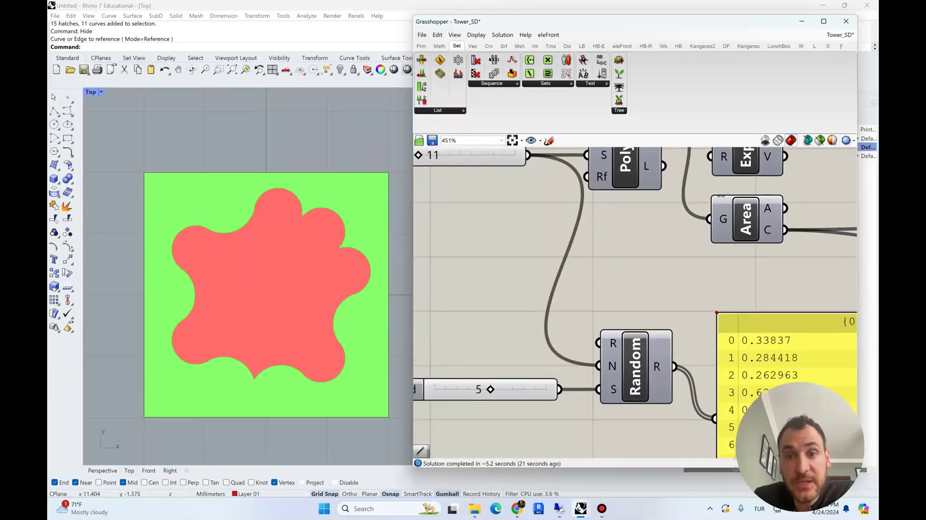
right_drag(436, 305, 470, 370)
drag(452, 220, 455, 220)
right_drag(455, 220, 470, 155)
drag(538, 391, 518, 389)
scroll(544, 294, down, 13)
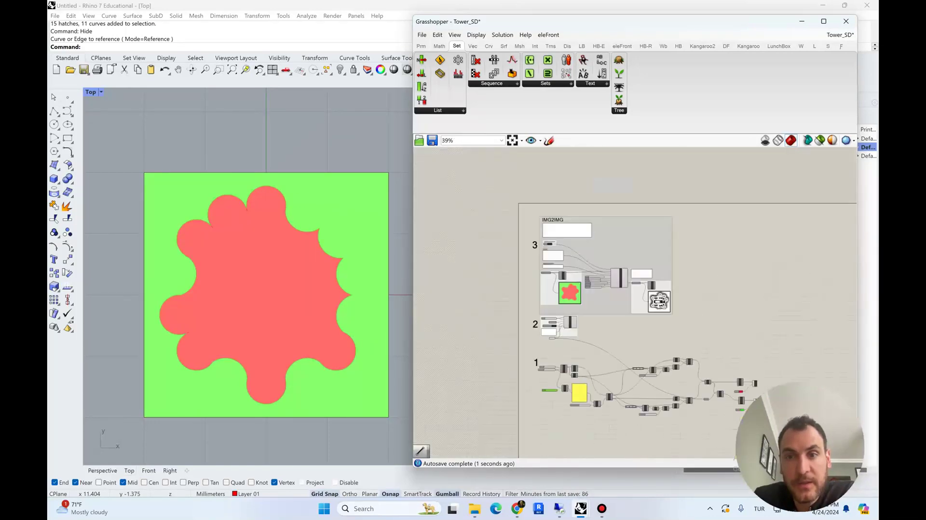
Export the 14-segment outline as the input image, run the Img2Img generation and inspect the resulting plan
scroll(640, 288, up, 5)
right_drag(639, 288, 684, 305)
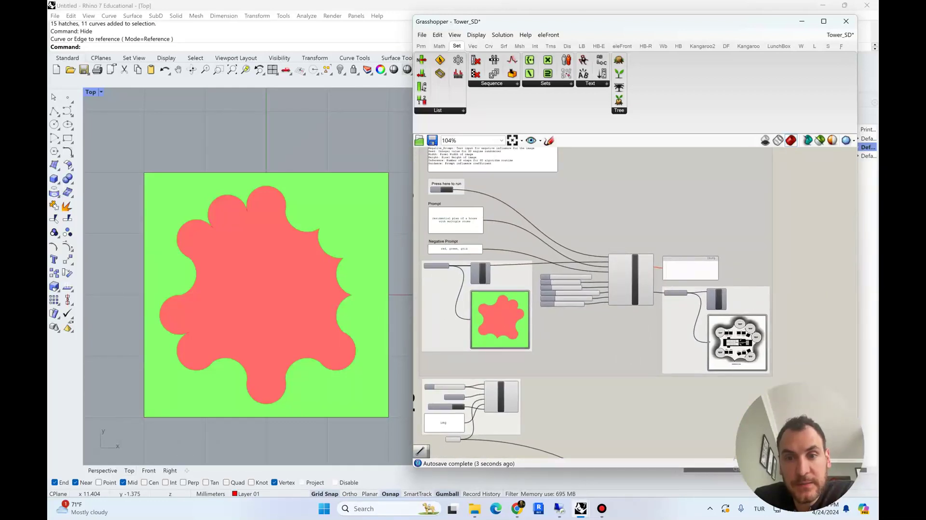
click(458, 407)
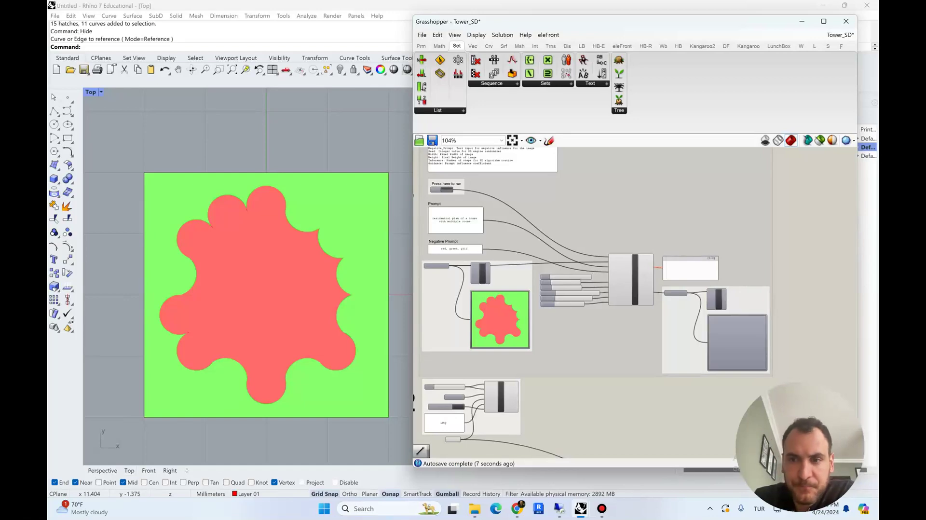
scroll(755, 357, up, 7)
scroll(688, 329, down, 1)
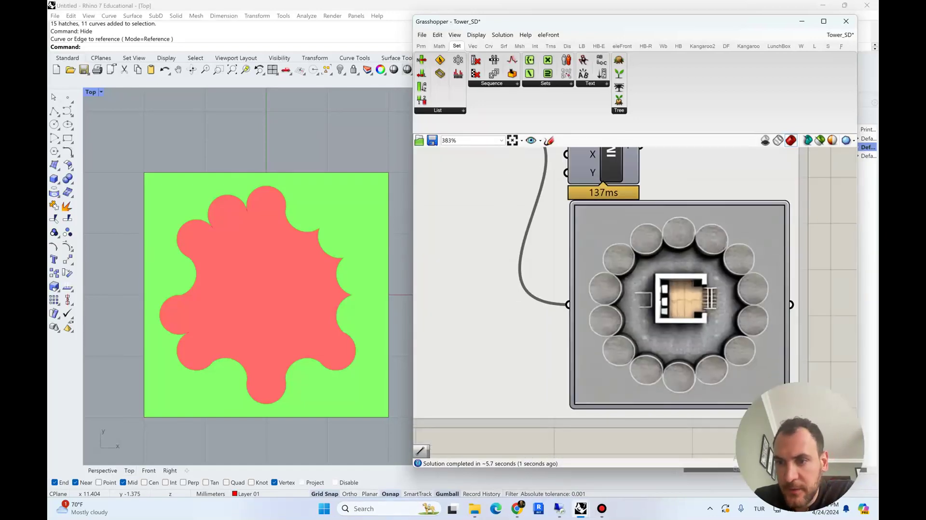
Rerun the Img2Img generation with the same prompt and outline and inspect the new output image
scroll(766, 385, down, 7)
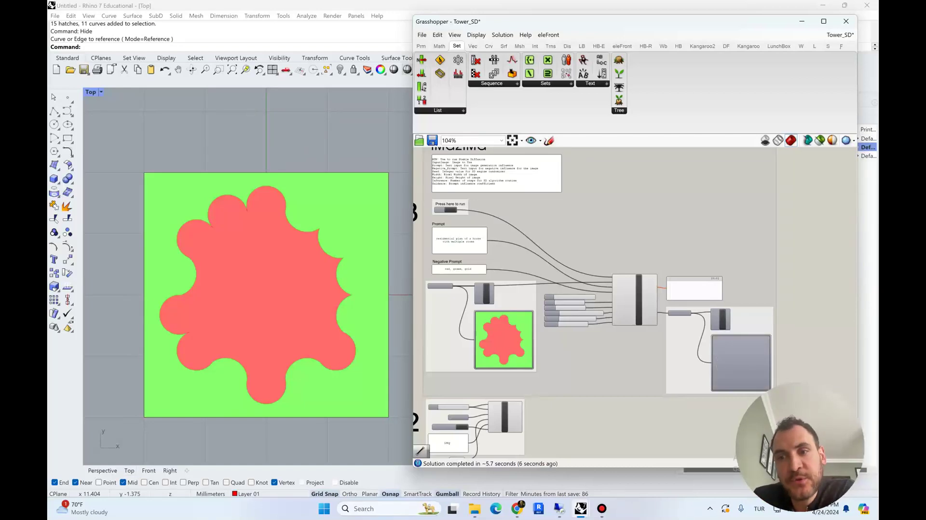
scroll(698, 370, up, 3)
right_drag(779, 358, 656, 318)
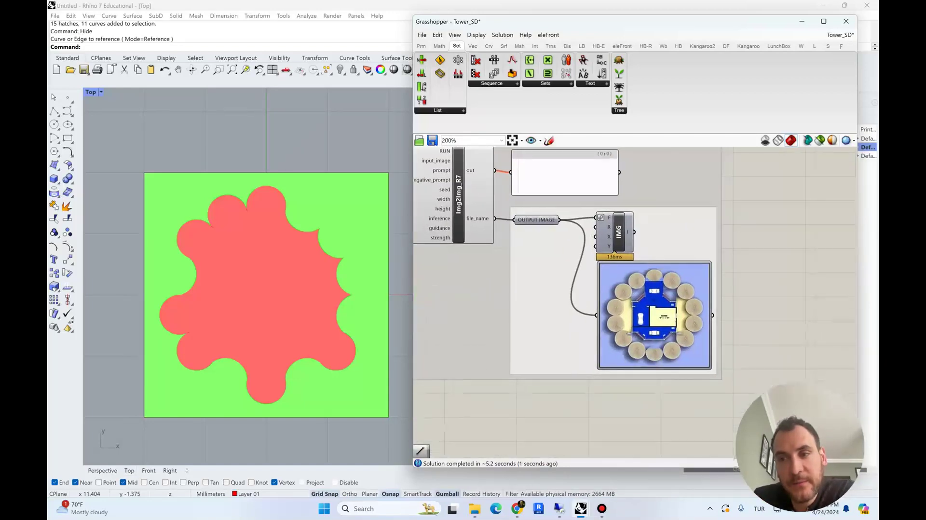
scroll(656, 317, down, 4)
scroll(656, 318, up, 8)
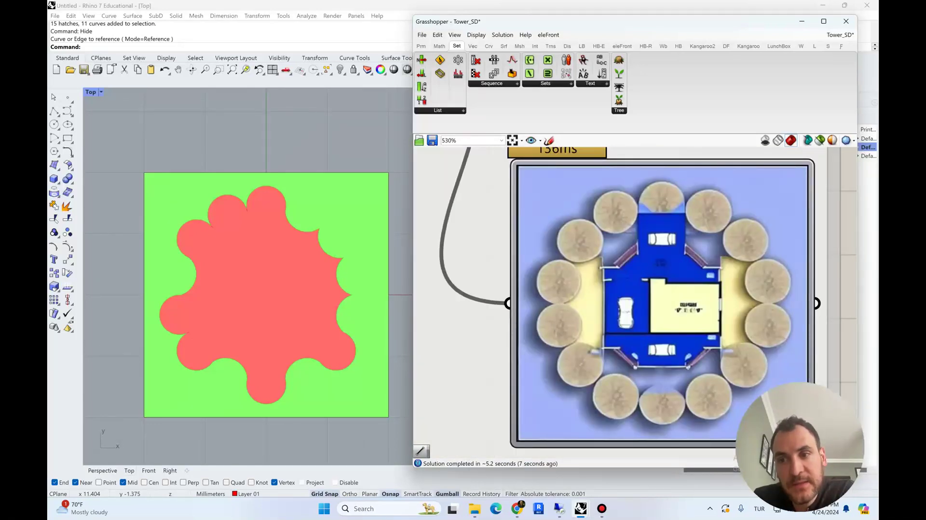
Generate one more Img2Img variation of the 14-segment outline and look at its output image
scroll(757, 263, down, 10)
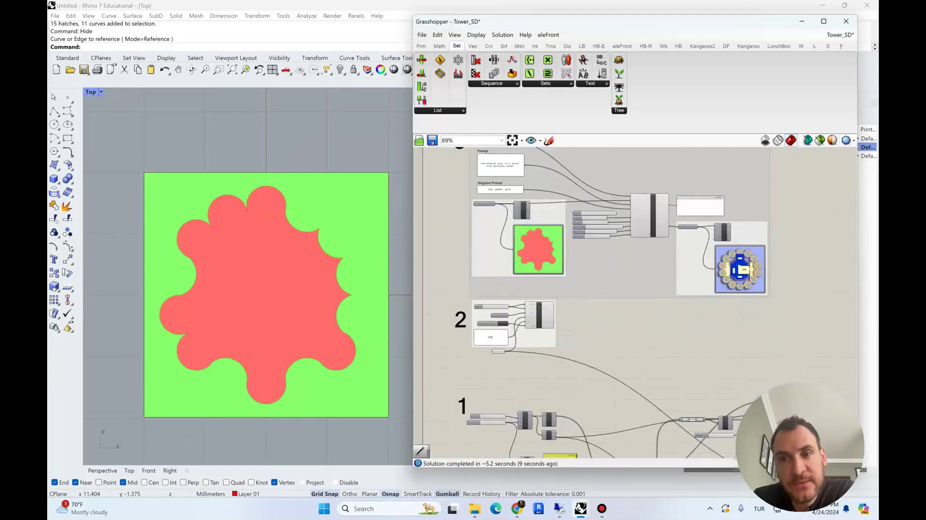
scroll(757, 263, up, 2)
right_drag(757, 262, 808, 351)
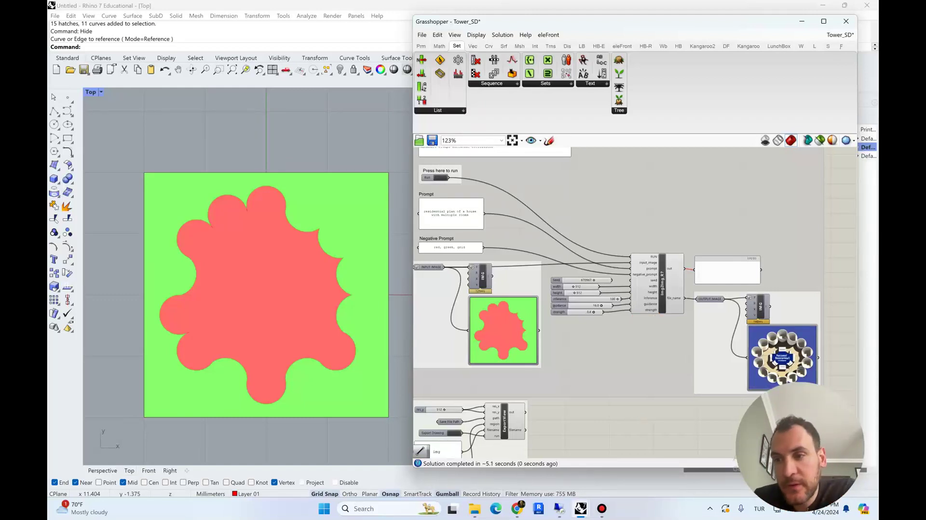
right_drag(752, 328, 690, 284)
right_drag(741, 309, 696, 296)
scroll(697, 296, up, 4)
Connect the lower branch's Vec2Pt vector directly to its Amplitude component, bypassing Reverse, and adjust that branch's amplitude slider
scroll(627, 298, down, 7)
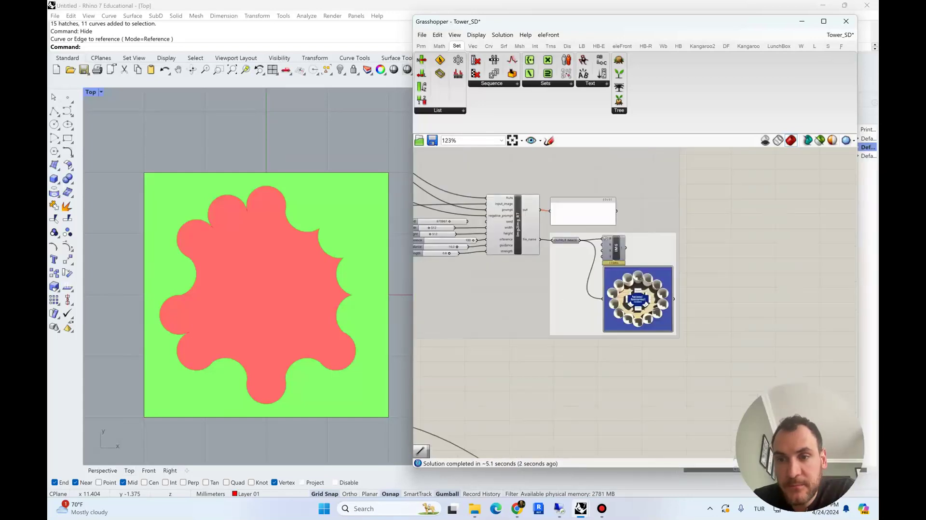
right_drag(627, 298, 618, 204)
right_drag(629, 358, 644, 288)
scroll(643, 288, up, 4)
right_drag(611, 346, 544, 343)
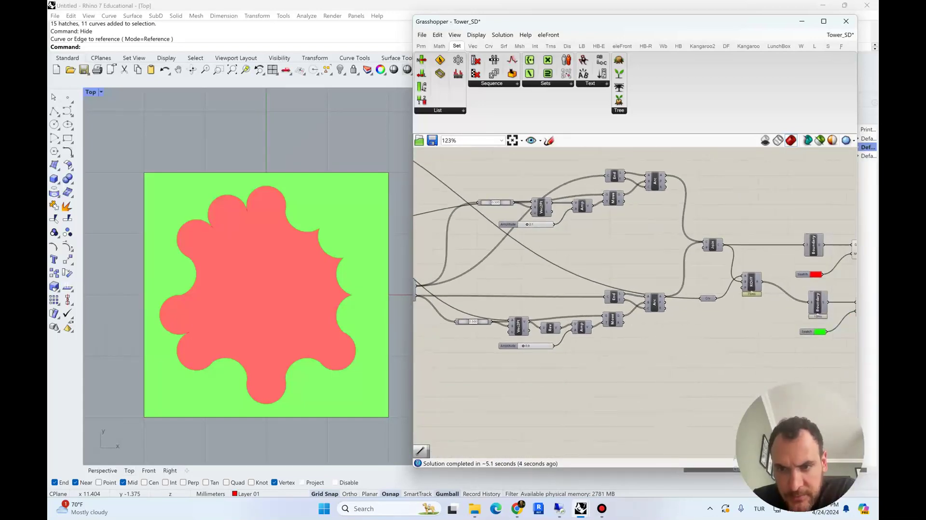
scroll(544, 343, up, 1)
scroll(521, 346, up, 2)
drag(533, 304, 604, 308)
drag(523, 344, 523, 344)
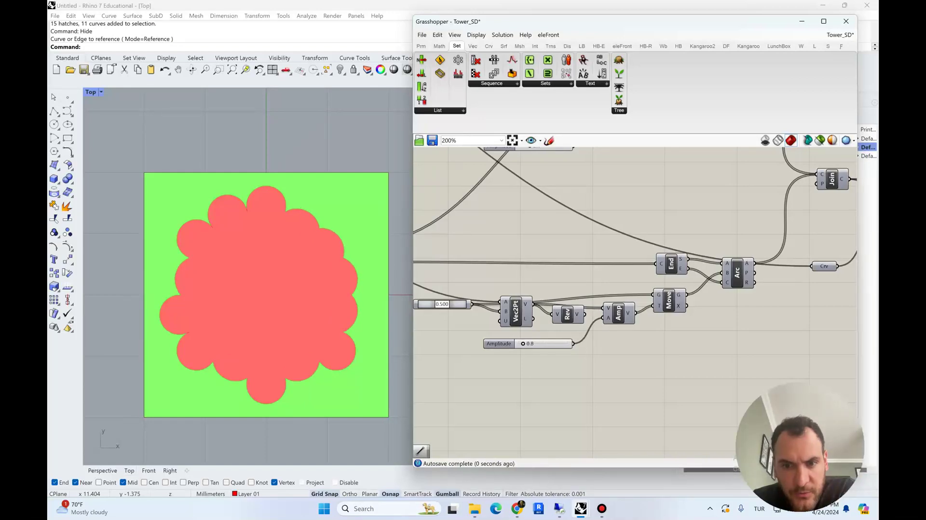
Export the outline with all arcs bulging outward as the input image and rerun the Img2Img generation
scroll(553, 349, down, 9)
right_drag(446, 261, 554, 314)
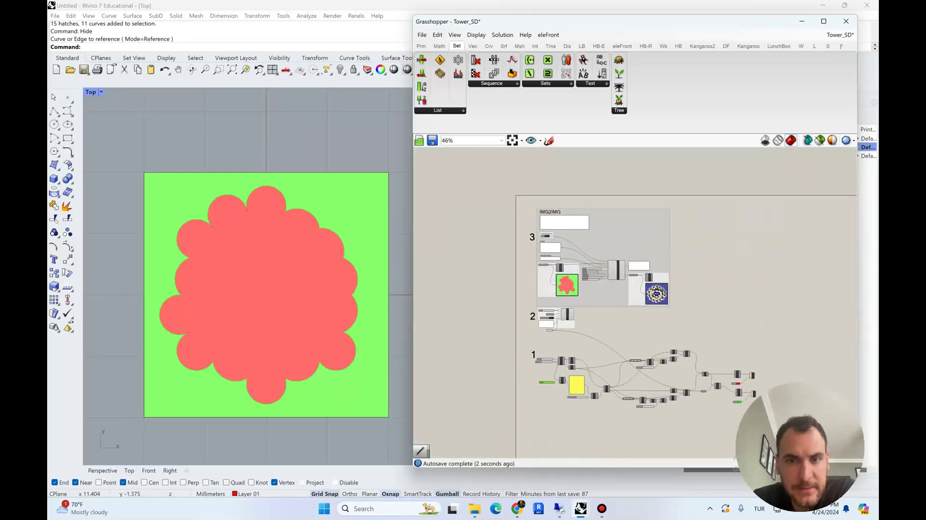
scroll(554, 314, up, 9)
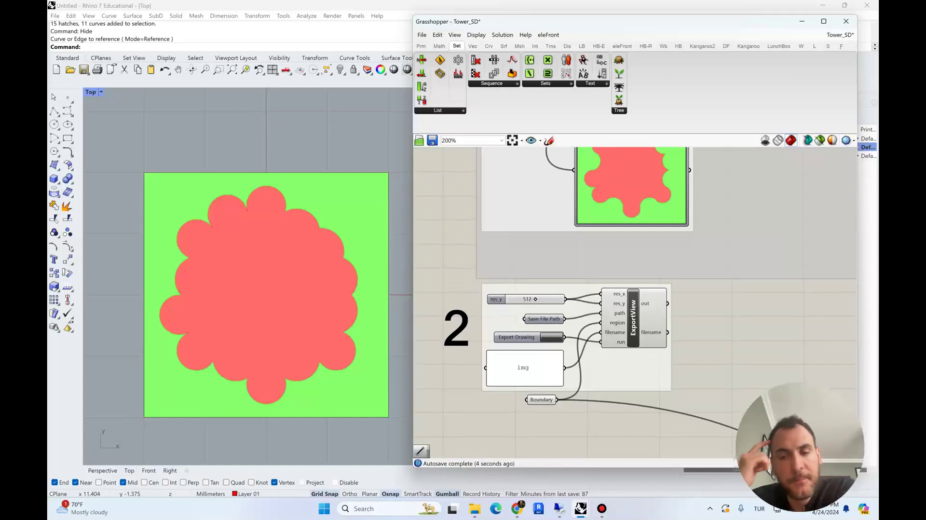
right_drag(563, 226, 493, 359)
scroll(493, 359, down, 5)
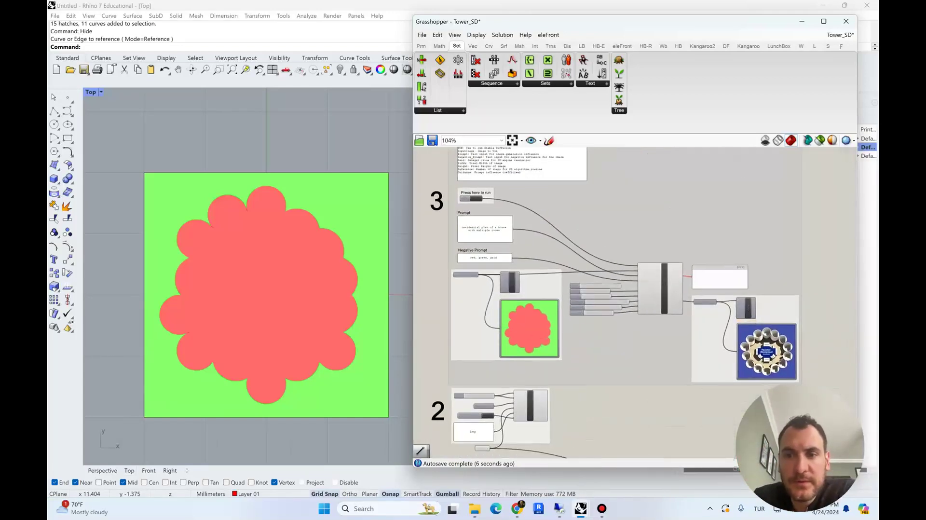
scroll(513, 246, up, 3)
scroll(419, 207, down, 2)
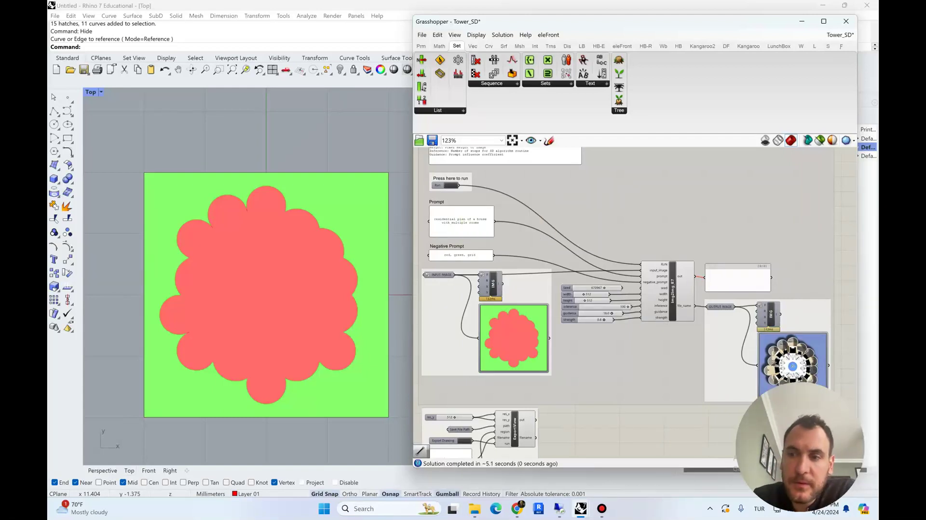
Examine the generated plan image closely, including its rounded perimeter rooms and central space
scroll(791, 359, up, 10)
right_drag(638, 451, 602, 375)
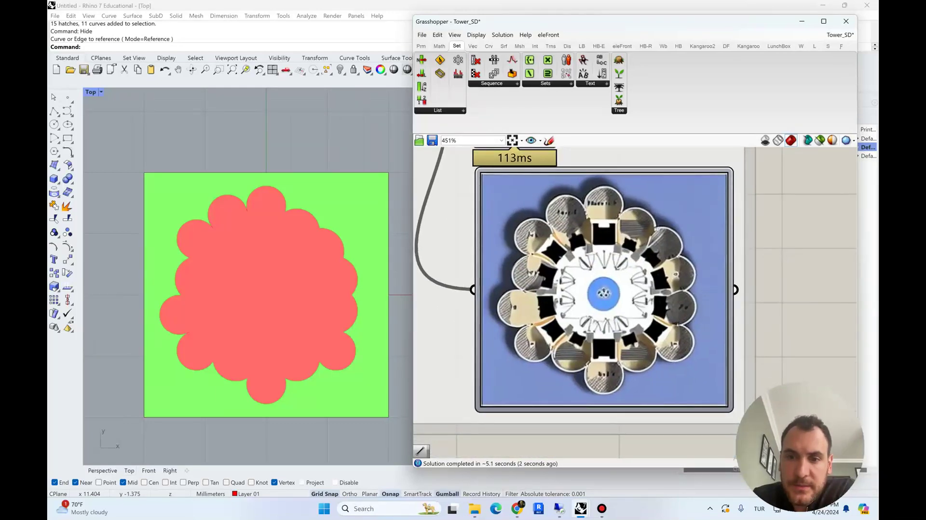
scroll(602, 375, up, 5)
scroll(601, 369, down, 2)
scroll(548, 436, down, 2)
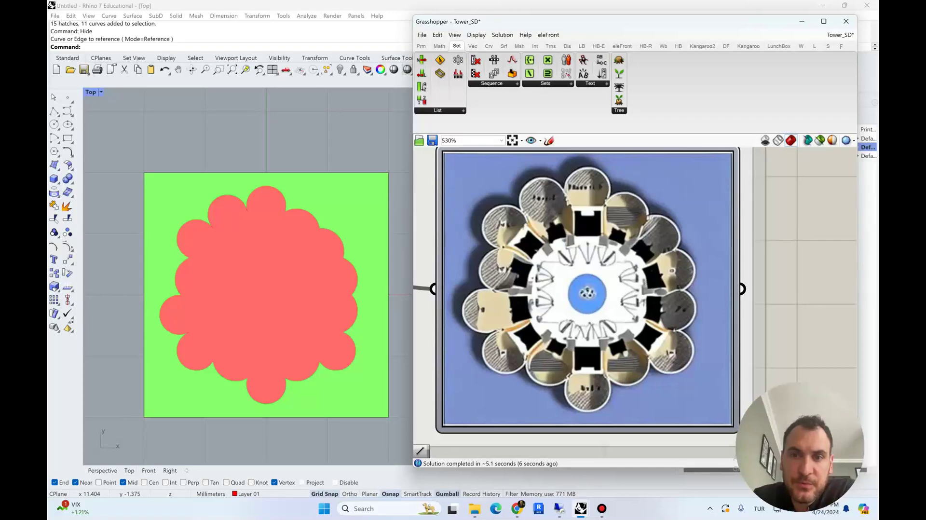
scroll(641, 307, down, 2)
scroll(641, 308, down, 7)
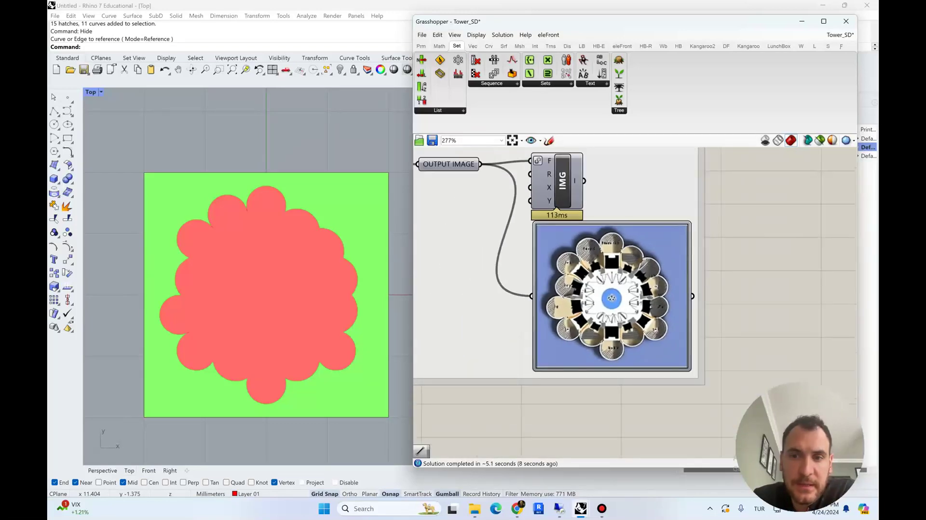
Set the base polygon's segments to 8
scroll(650, 321, down, 1)
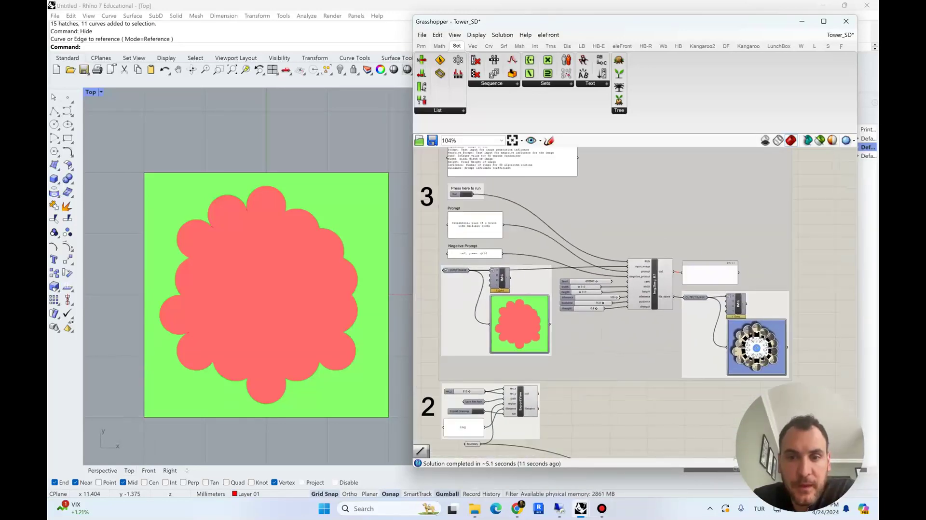
right_drag(646, 357, 711, 161)
scroll(517, 349, up, 5)
scroll(532, 298, up, 5)
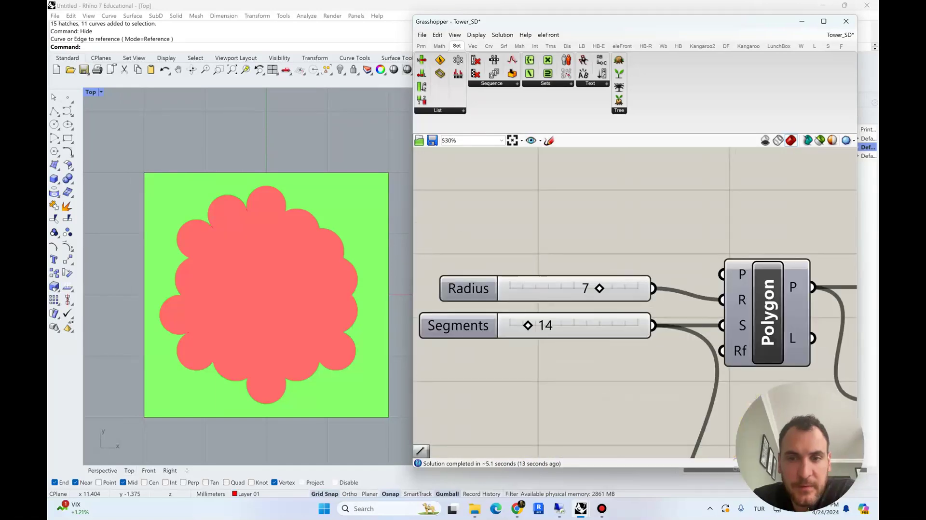
drag(527, 325, 519, 325)
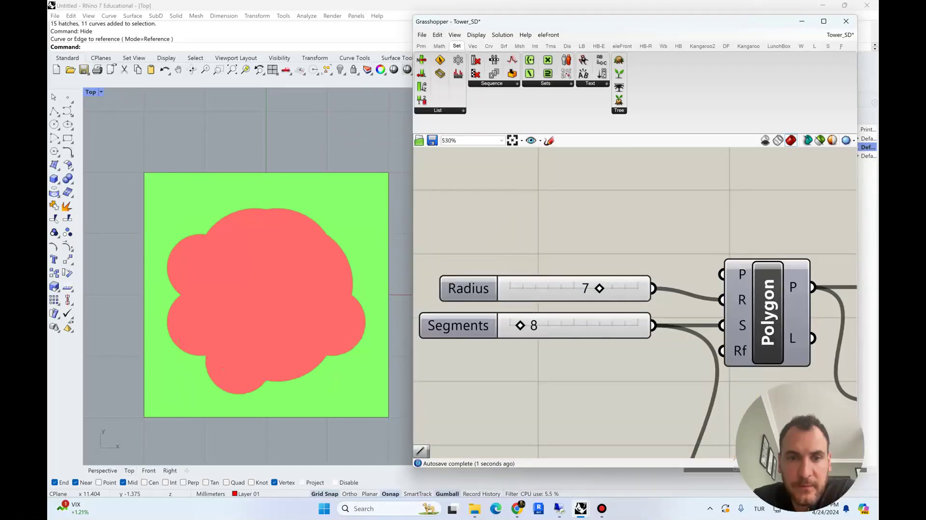
Increase the amplitude of the upper arc branch to about 3 so its lobes bulge further outward
right_drag(530, 349, 543, 238)
scroll(543, 239, down, 5)
right_drag(713, 251, 538, 241)
right_drag(810, 290, 439, 280)
drag(604, 243, 612, 243)
scroll(590, 282, down, 1)
Export the 8-segment outline as the new Img2Img input image and return to the outline definition
right_drag(562, 325, 586, 387)
scroll(549, 284, down, 9)
scroll(484, 255, up, 6)
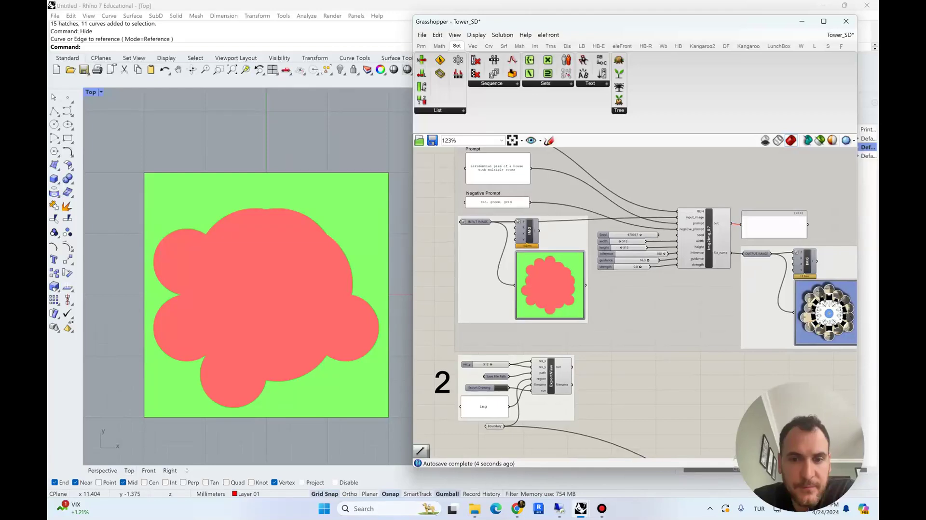
click(502, 388)
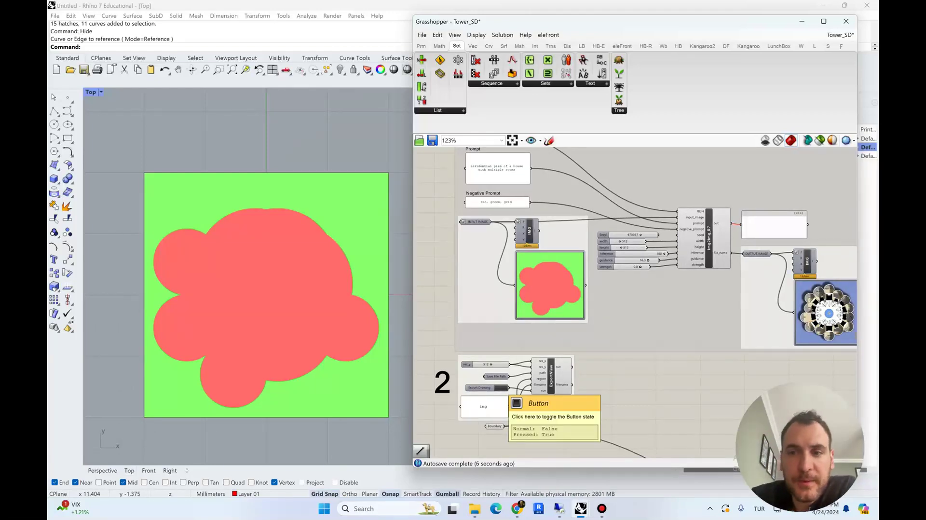
right_drag(612, 409, 614, 187)
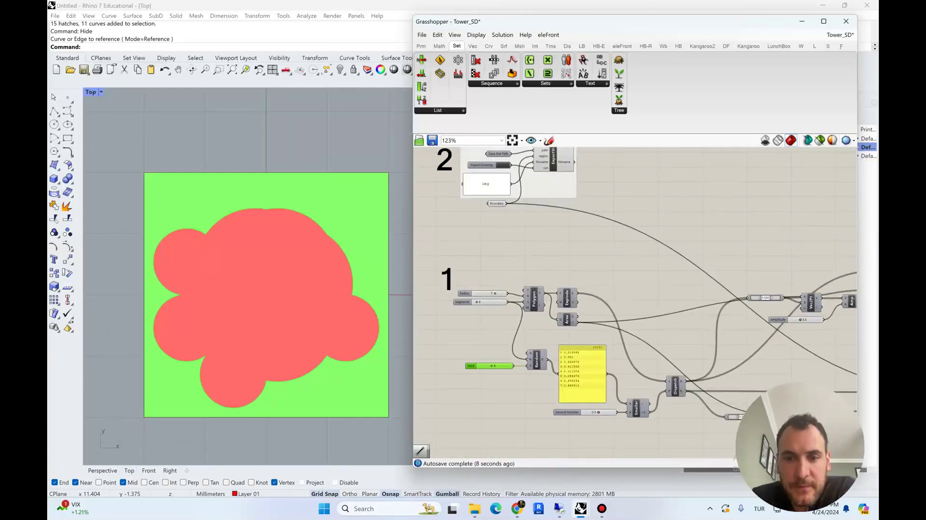
Lower the random seed to rearrange the outline's lobes, and export the new outline as the Img2Img input image
drag(491, 365, 485, 365)
right_drag(569, 232, 570, 348)
click(550, 303)
click(504, 282)
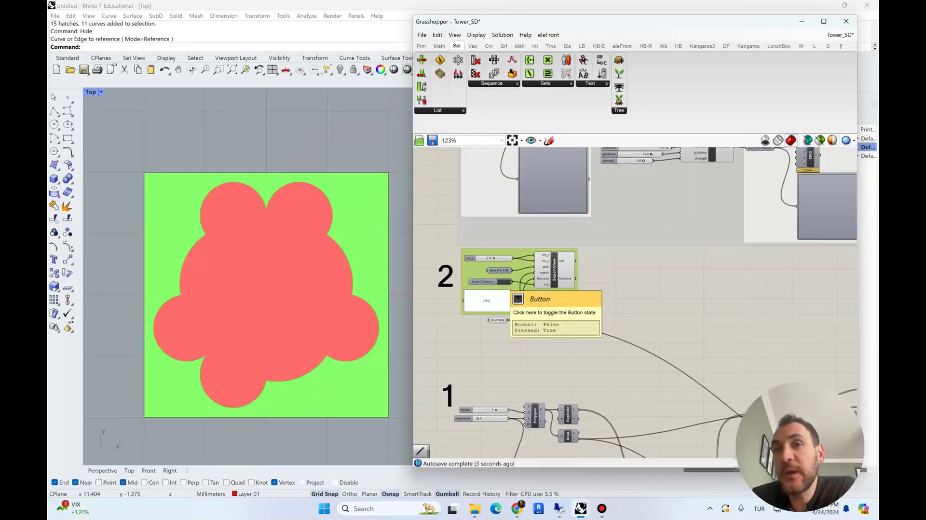
Generate a building plan from the newly exported outline and view the output image up close
mouse_move(622, 290)
right_down()
mouse_move(580, 359)
mouse_move(577, 390)
mouse_move(595, 429)
right_up()
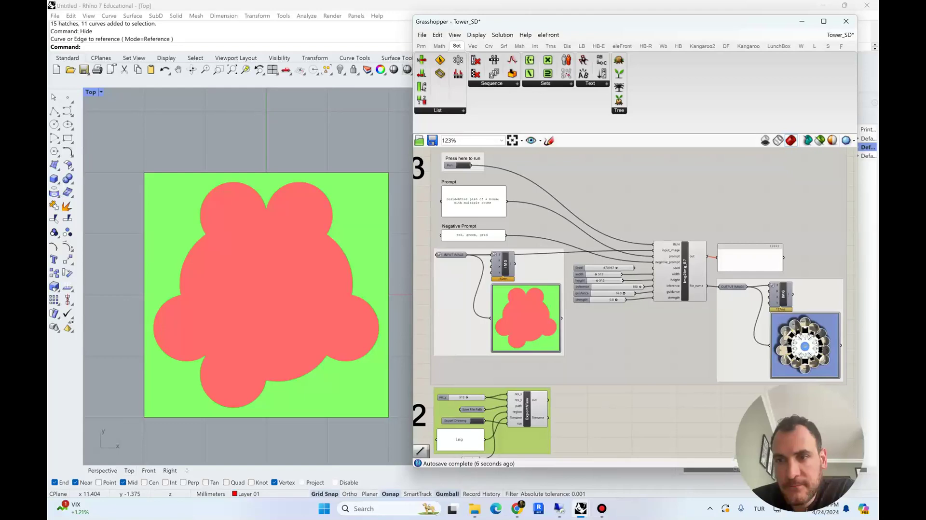
right_drag(824, 353, 739, 333)
scroll(739, 333, up, 6)
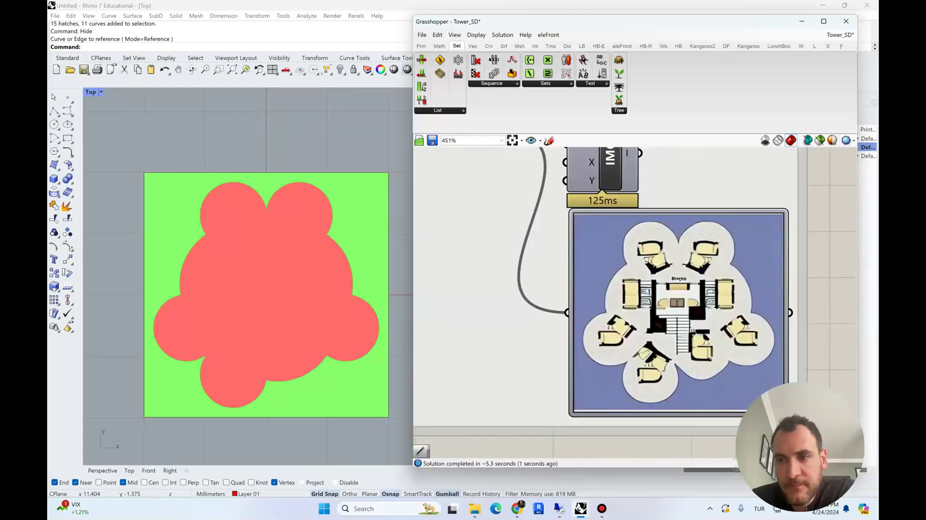
scroll(705, 325, up, 1)
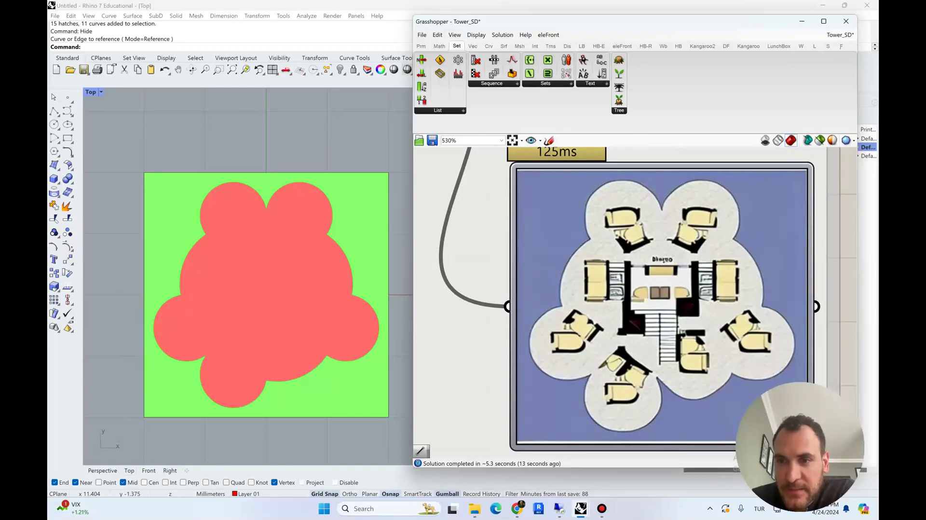
Run the image generation again with the same outline and prompt, and inspect the second plan variation up close
scroll(728, 282, down, 5)
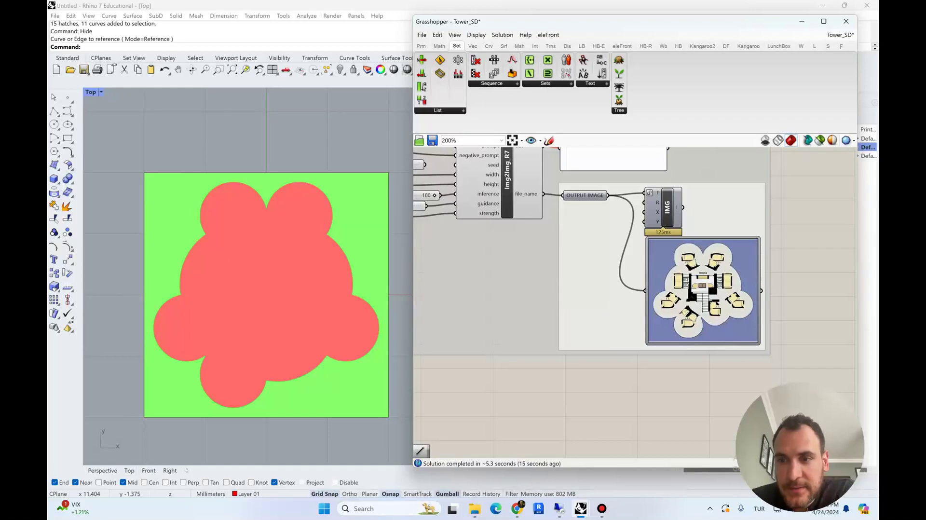
scroll(839, 448, down, 3)
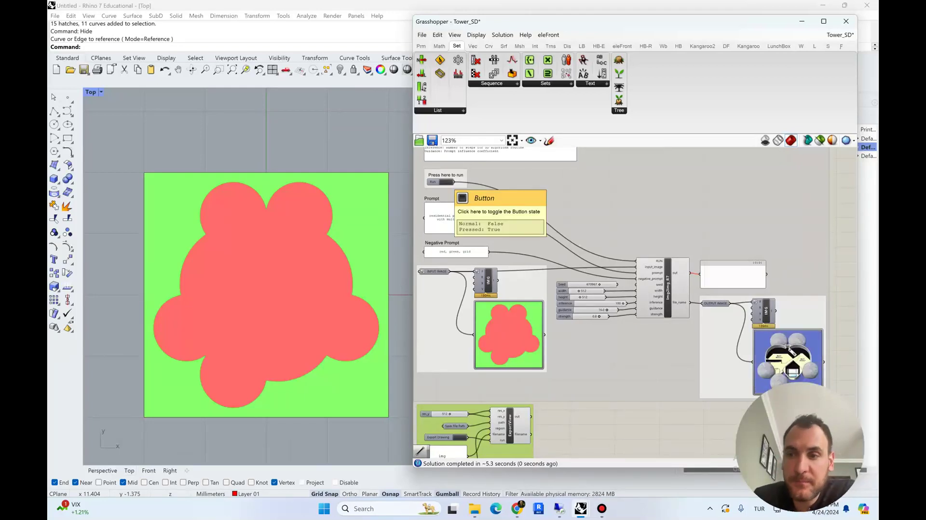
right_drag(790, 349, 667, 294)
scroll(668, 294, up, 6)
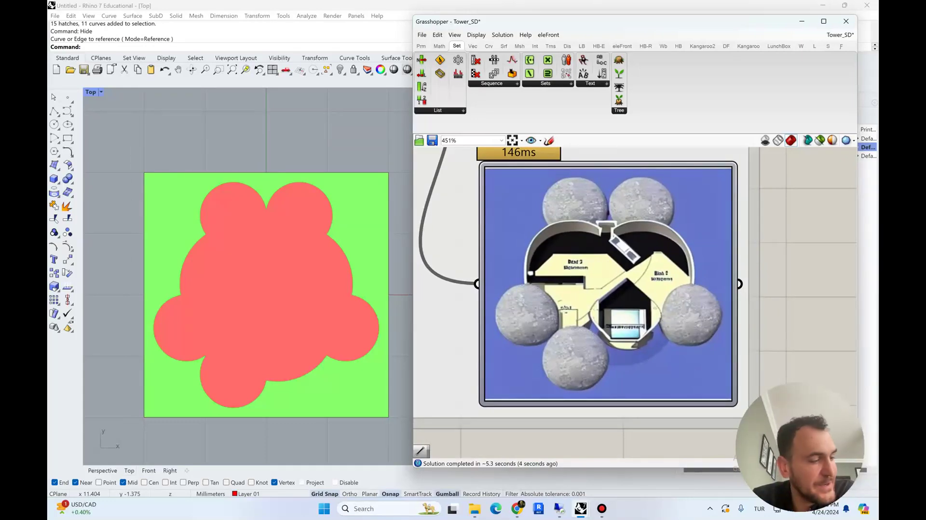
Generate a third plan variation from the same outline and prompt, and examine its room layout
scroll(810, 394, down, 6)
right_drag(370, 424, 430, 454)
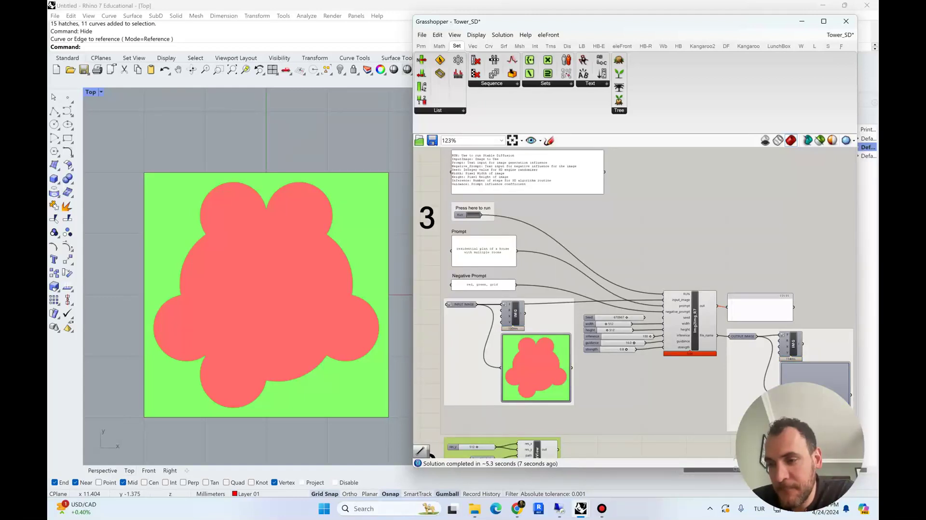
right_drag(477, 215, 380, 140)
scroll(754, 328, up, 7)
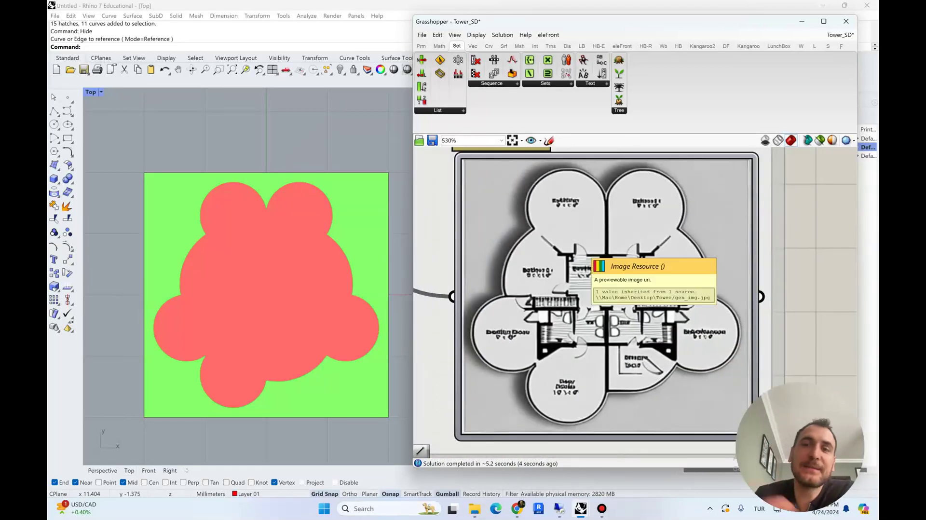
scroll(776, 311, down, 1)
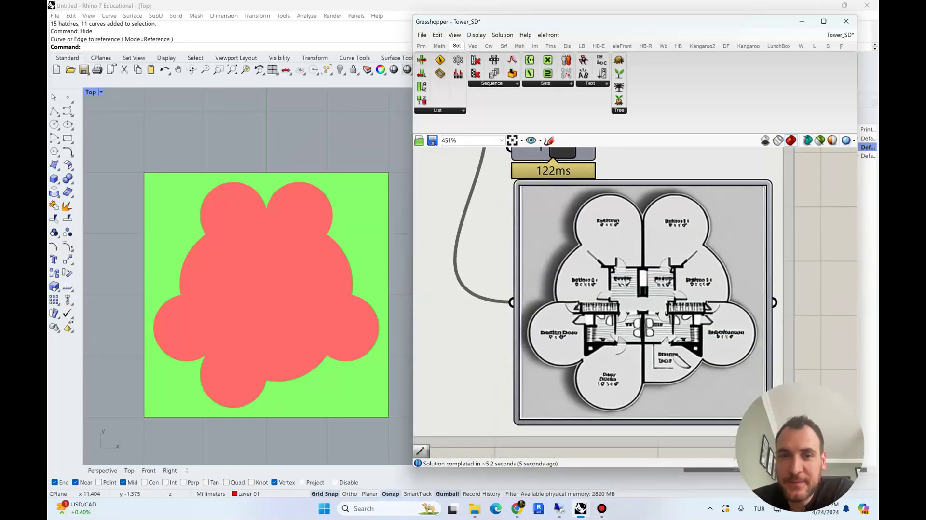